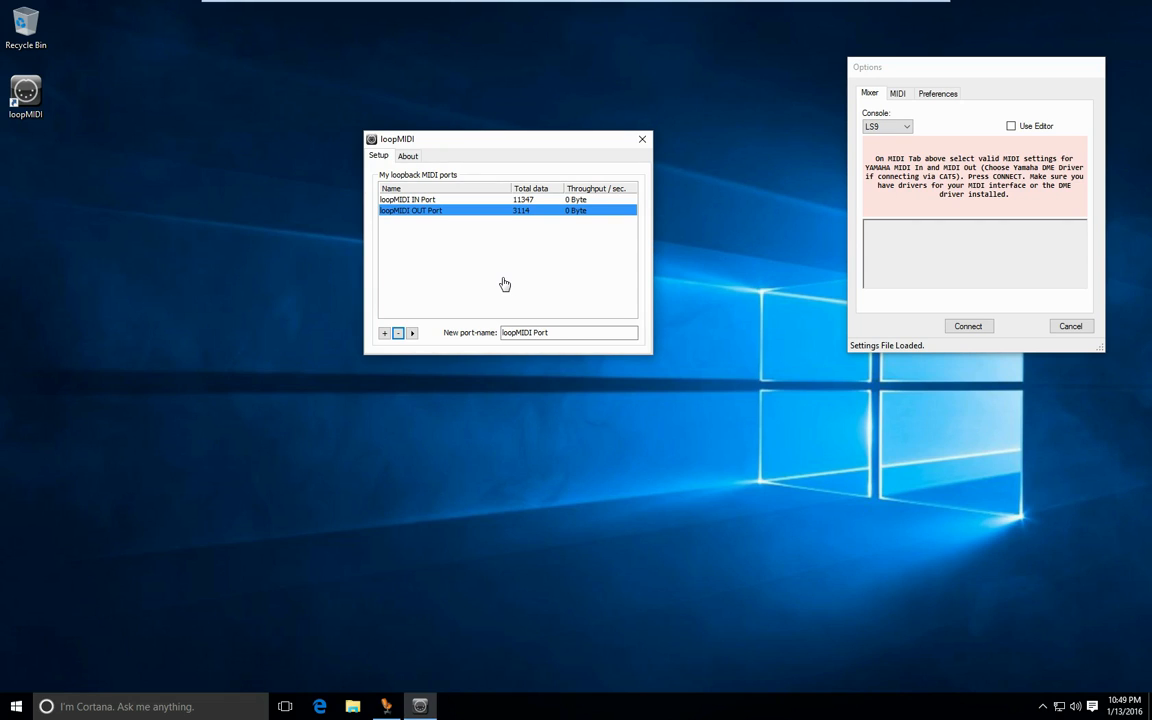
# - Close the loopMIDI window and launch Yamaha Studio Manager
pyautogui.click(642, 141)
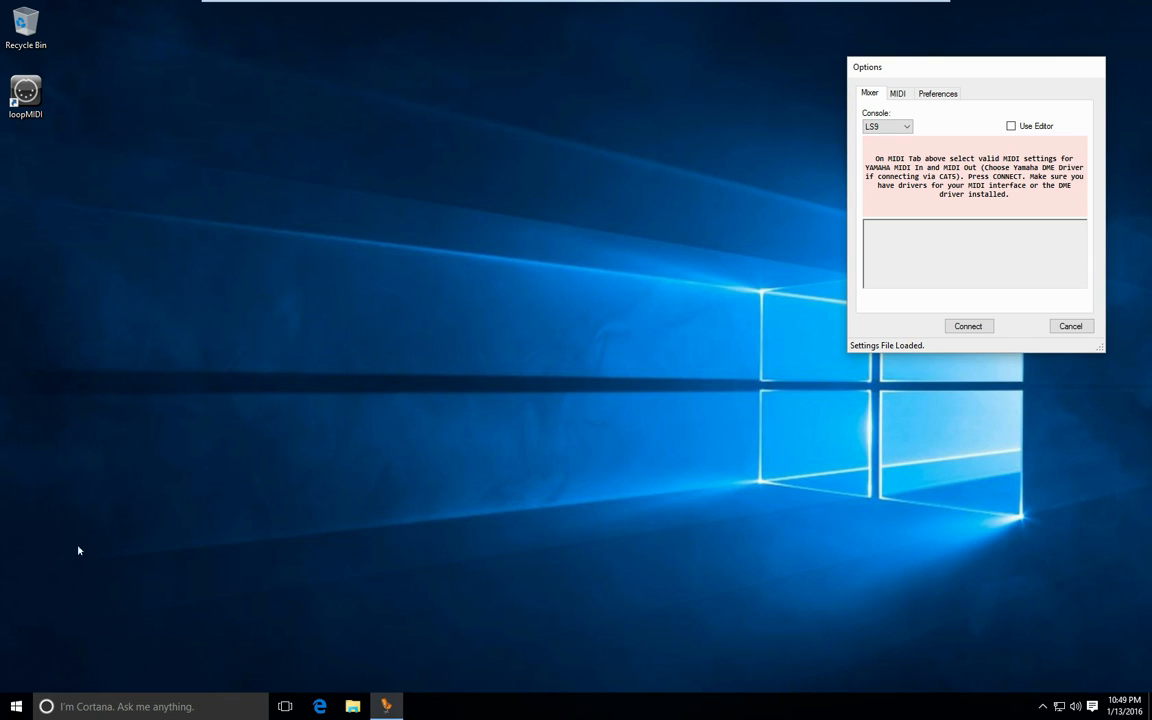
pyautogui.click(16, 706)
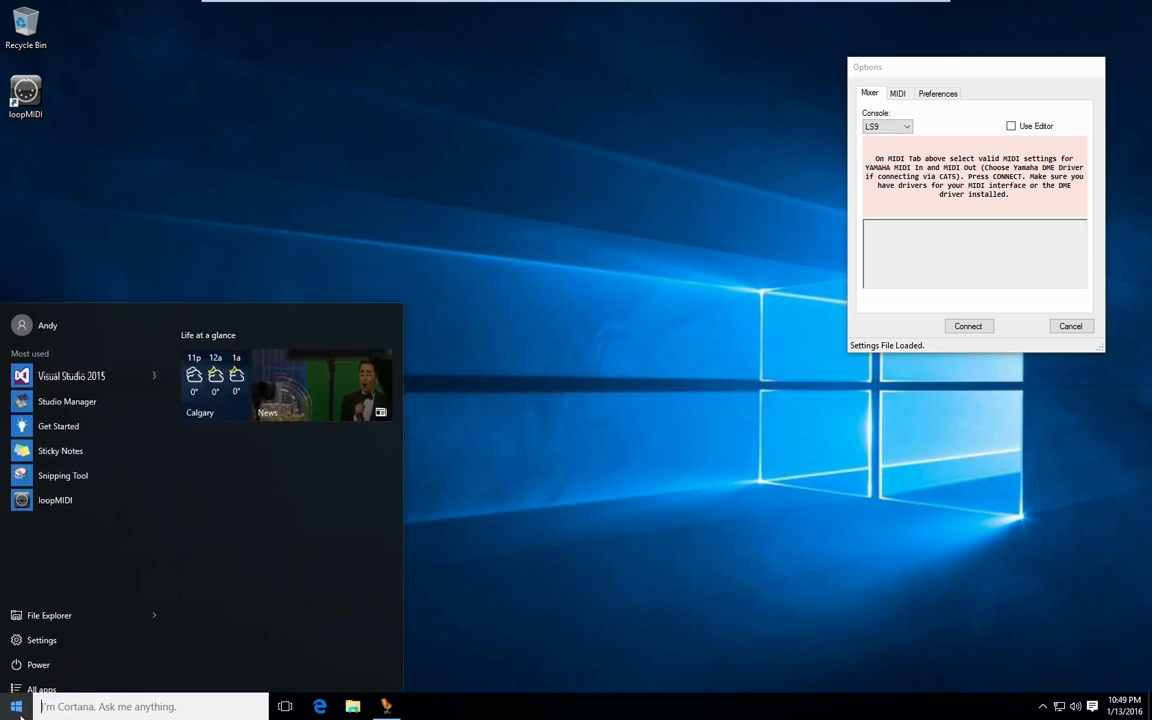
pyautogui.click(60, 390)
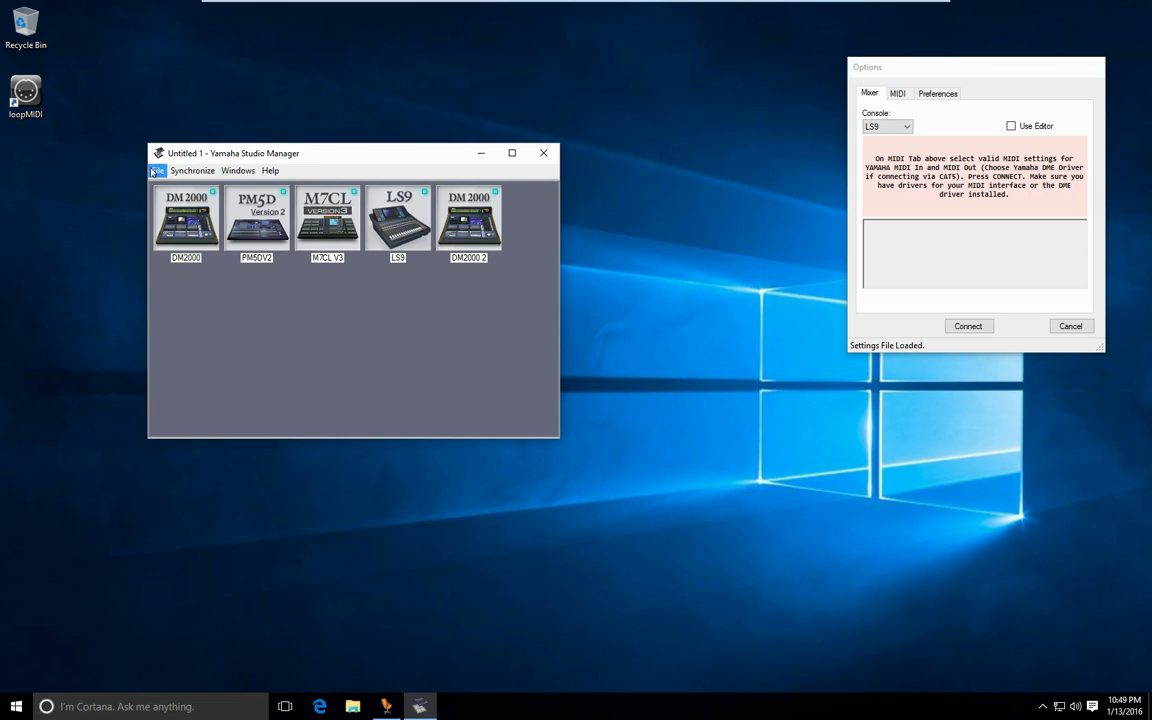
# - Enable Use Editor for the LS9 console, and confirm loopMIDI IN as input and loopMIDI OUT as output in Studio Manager's MIDI settings
pyautogui.click(1035, 125)
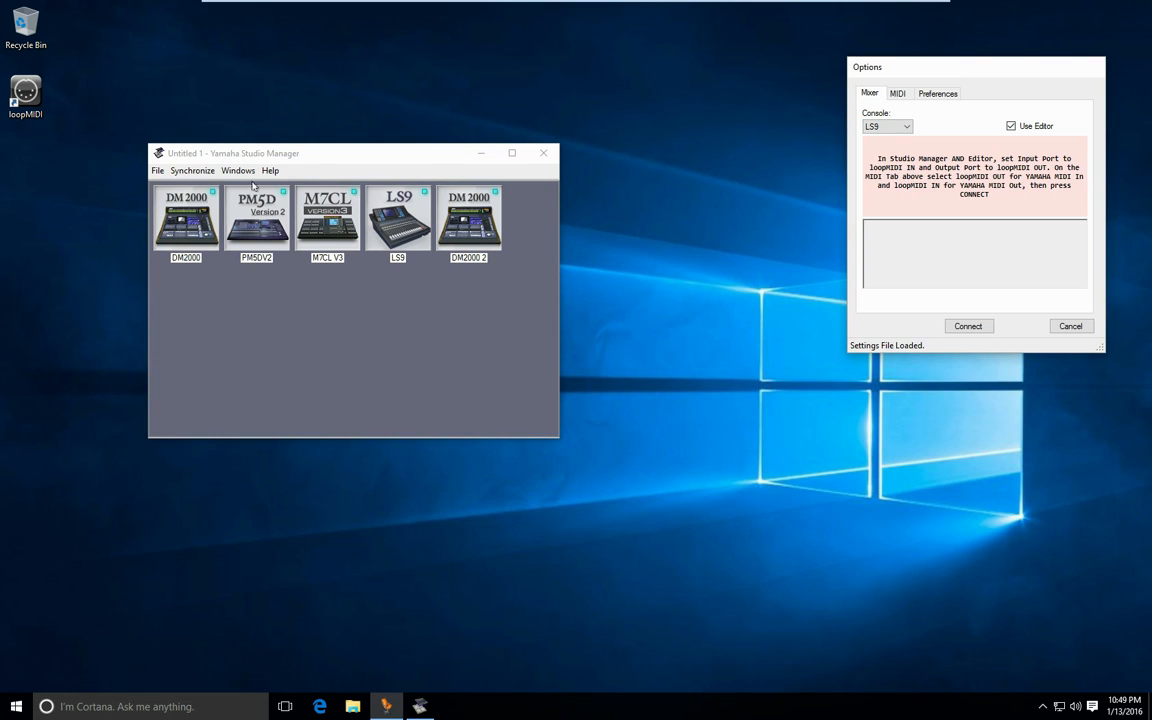
pyautogui.click(157, 170)
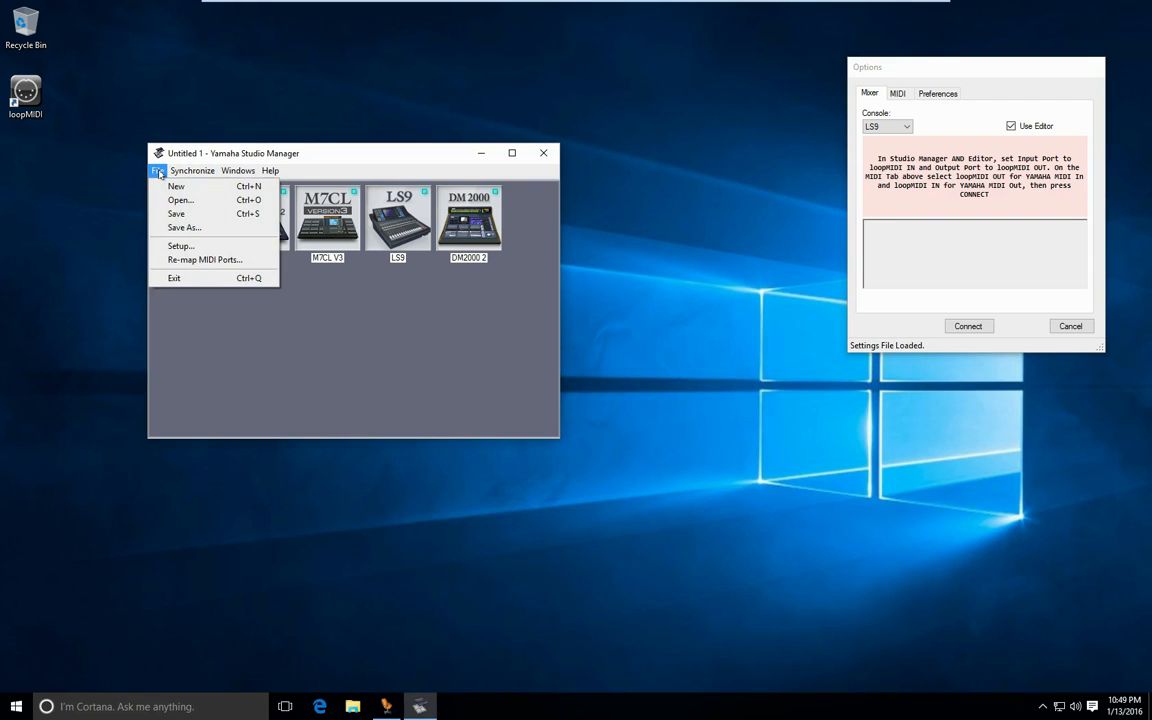
pyautogui.click(180, 246)
pyautogui.click(252, 146)
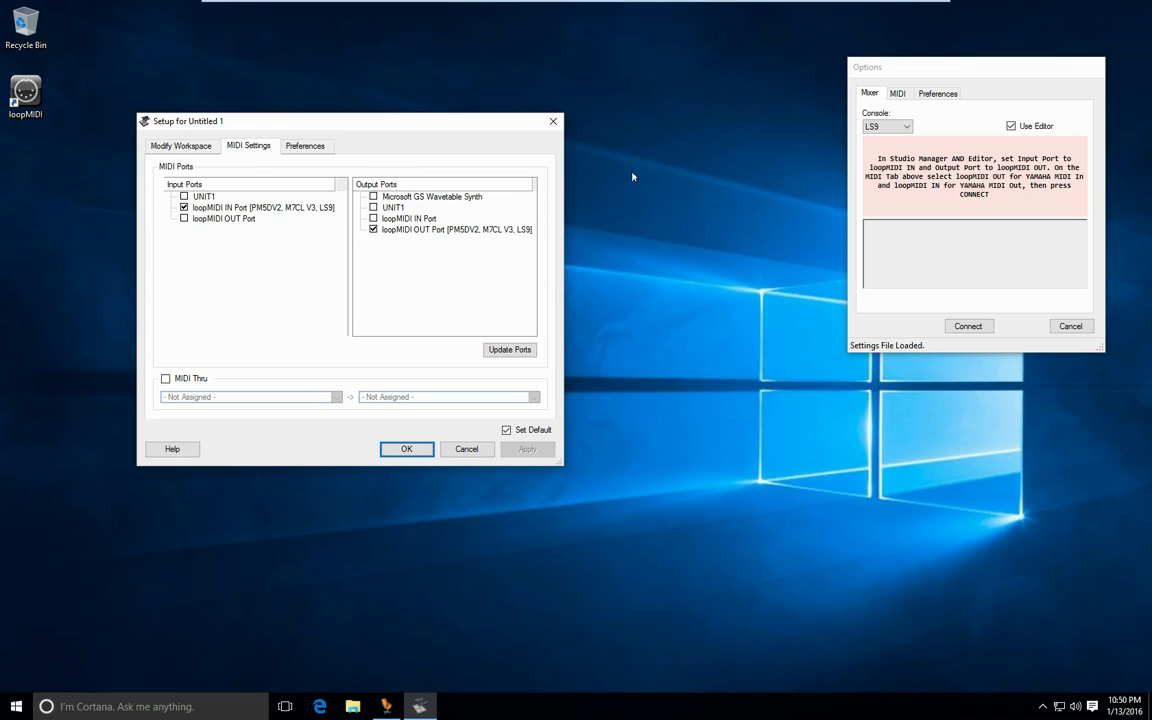
pyautogui.click(406, 449)
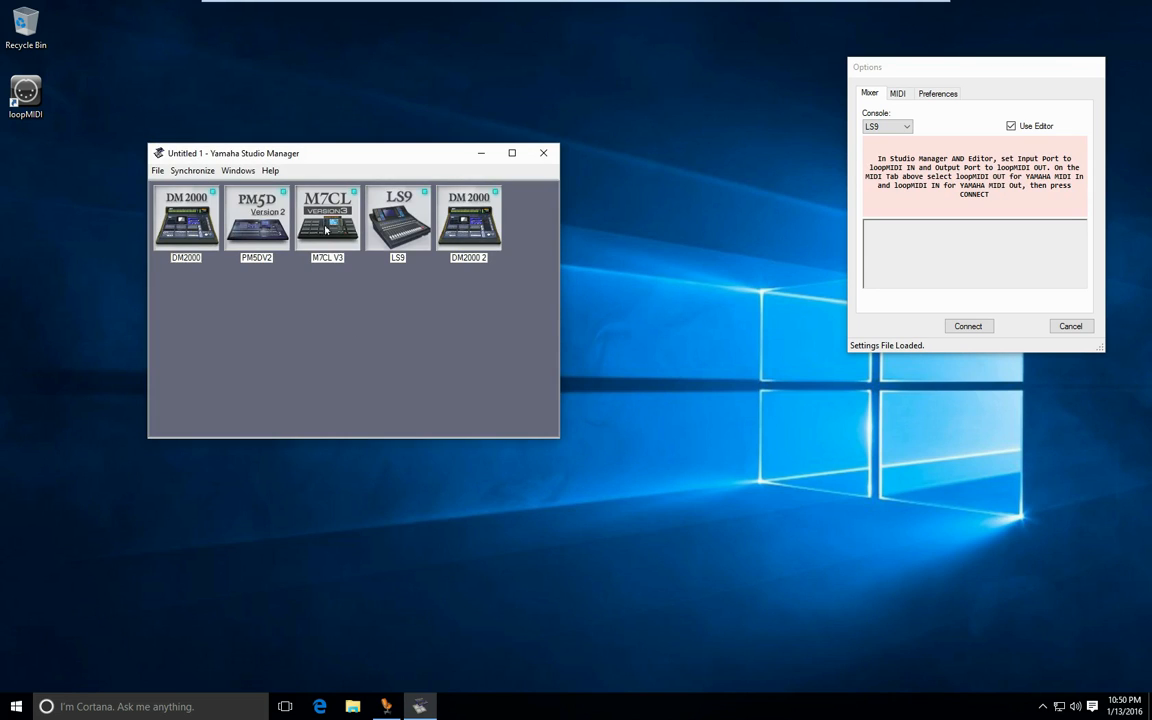
# - Open the LS9 editor and confirm loopMIDI IN Port as input and loopMIDI OUT Port as output in its System Setup
pyautogui.doubleClick(385, 210)
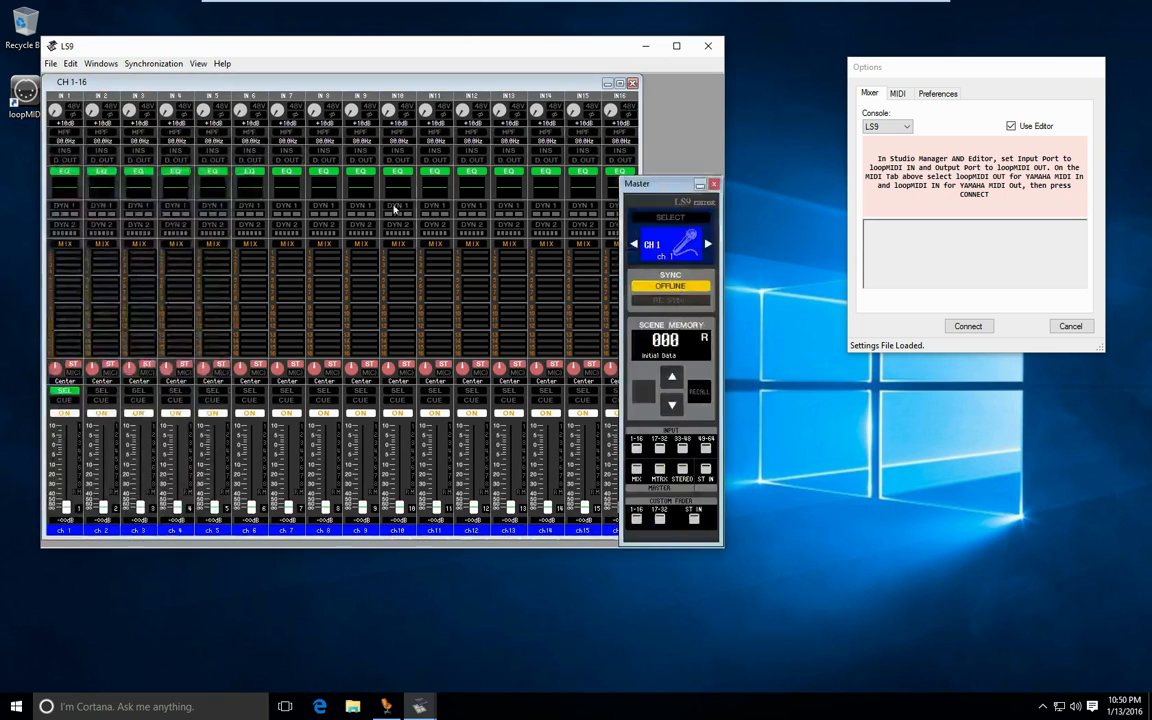
pyautogui.click(50, 63)
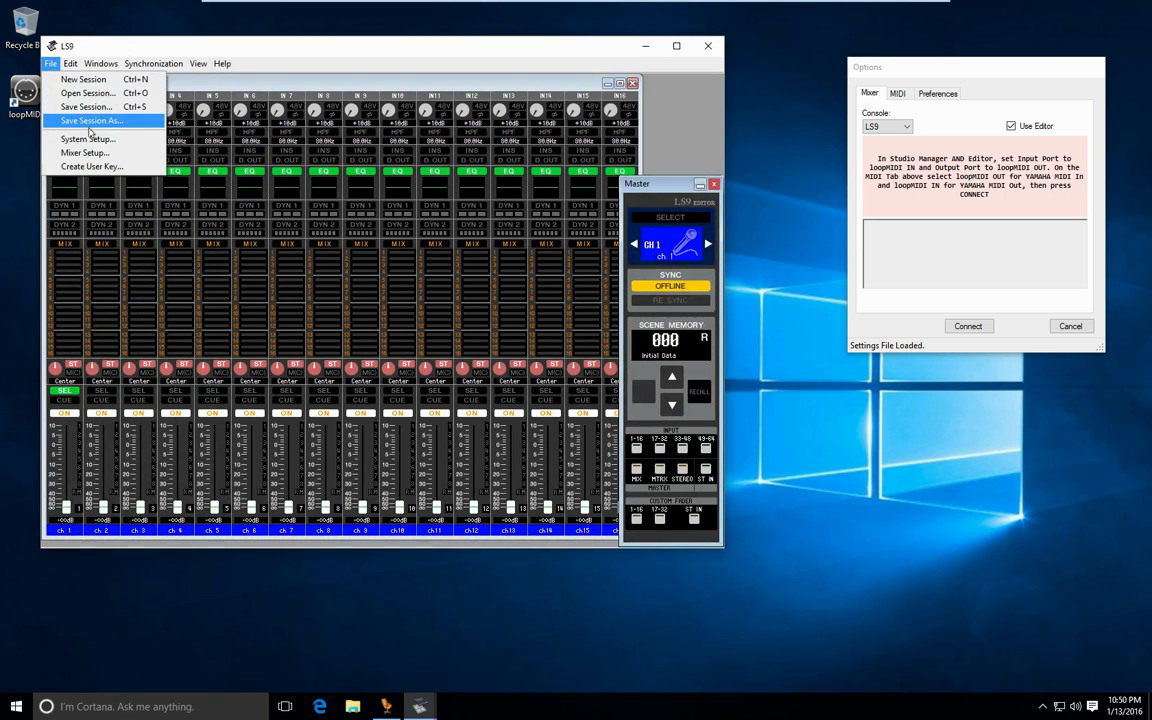
pyautogui.click(88, 139)
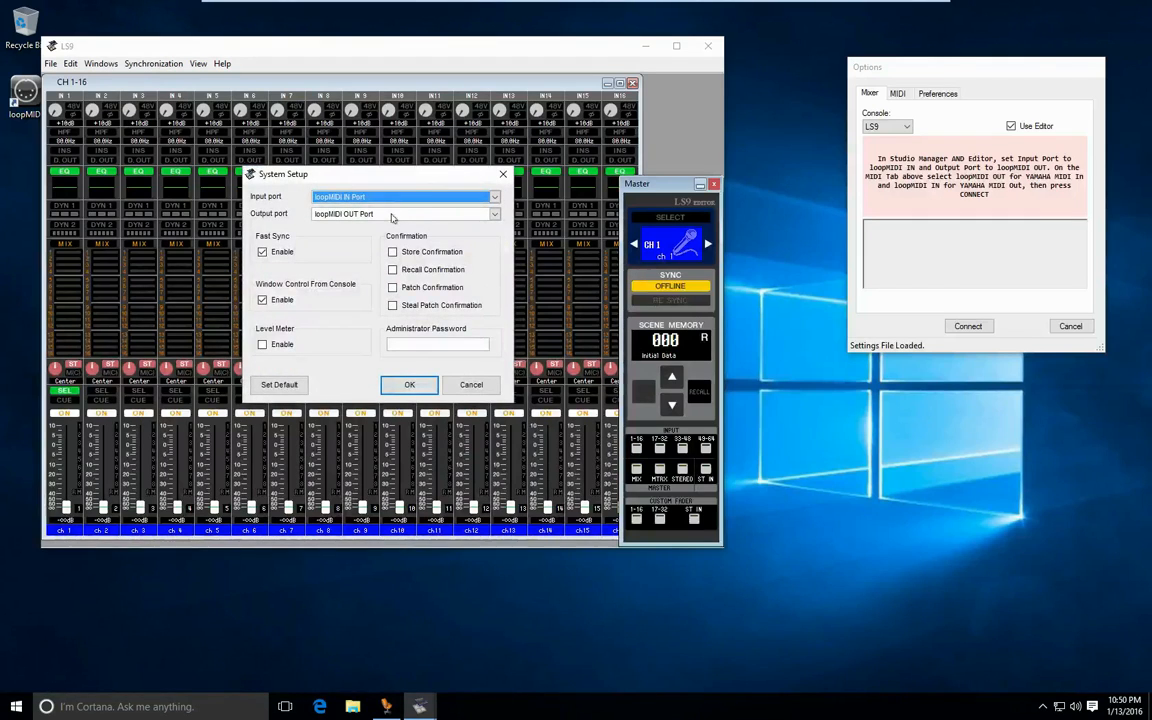
pyautogui.click(406, 385)
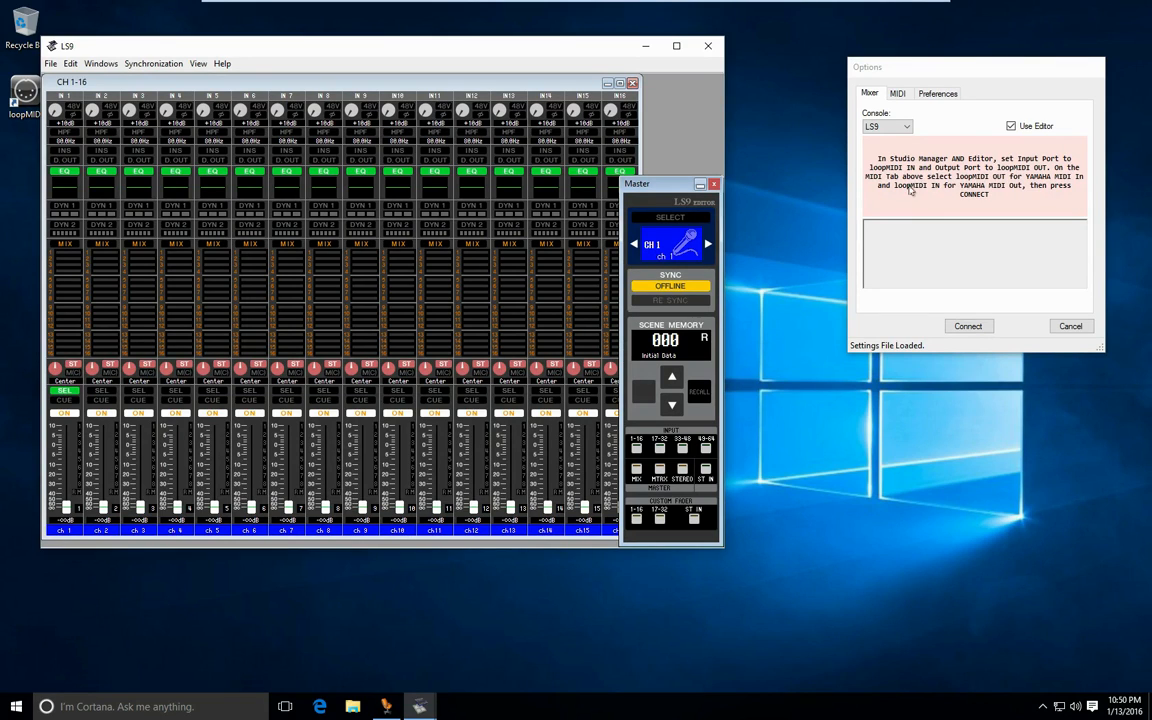
# - Check the Yamaha MIDI in and out ports in the YammieQ options, and connect to the LS9 console
pyautogui.click(898, 94)
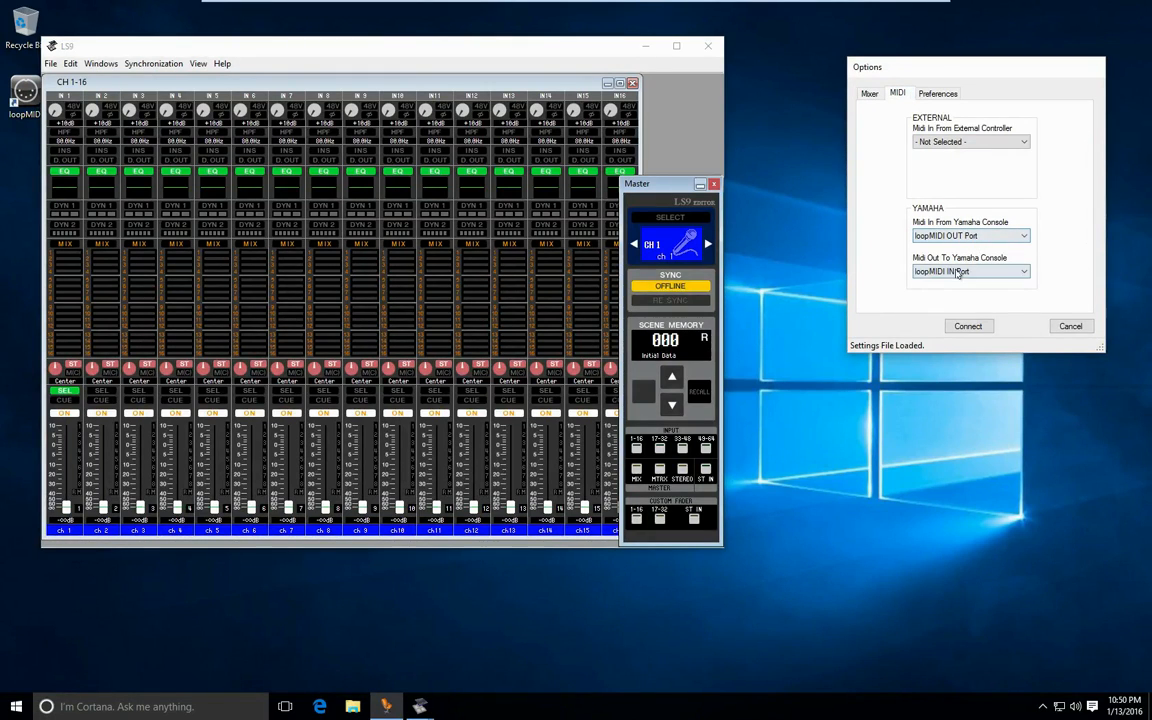
pyautogui.click(869, 93)
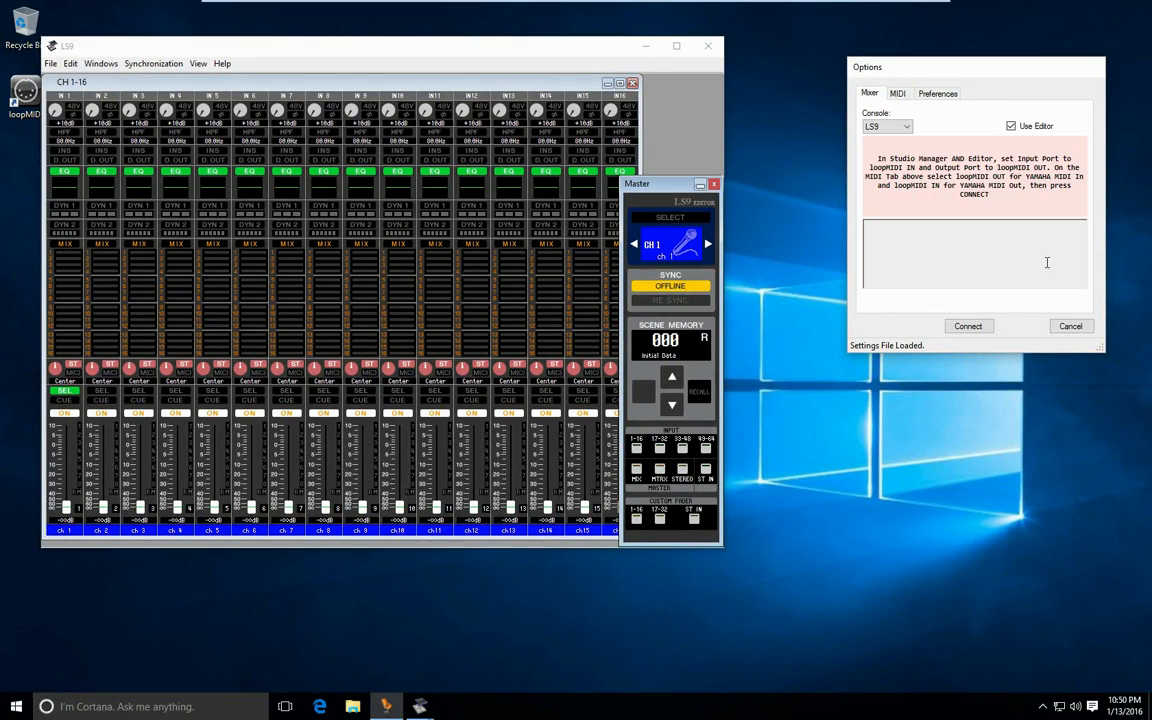
pyautogui.click(968, 326)
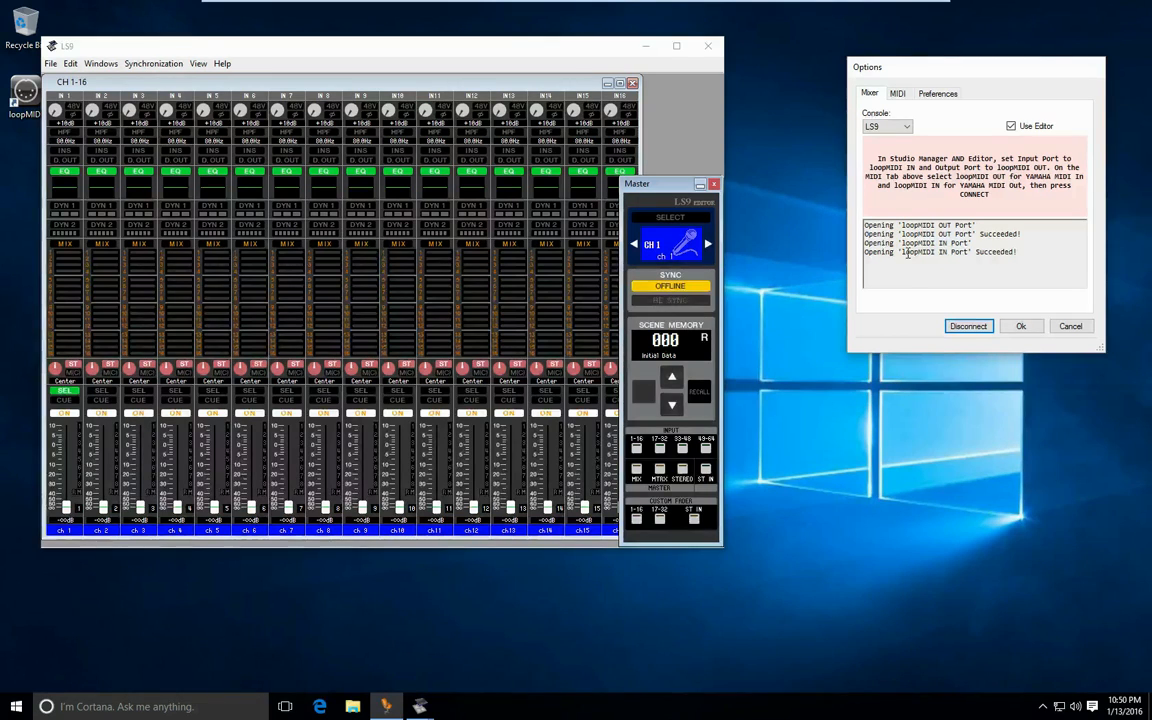
pyautogui.click(1021, 326)
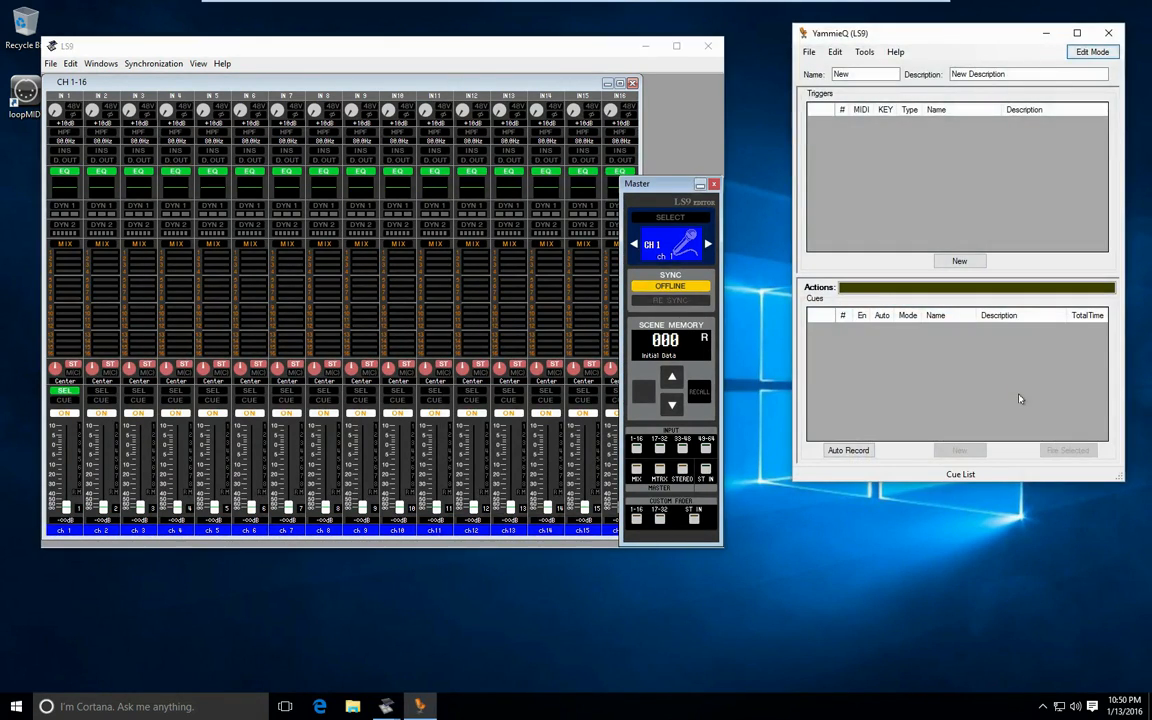
# - Bring the LS9 editor online and widen its window so the Master panel sits beside the channel strips
pyautogui.click(668, 287)
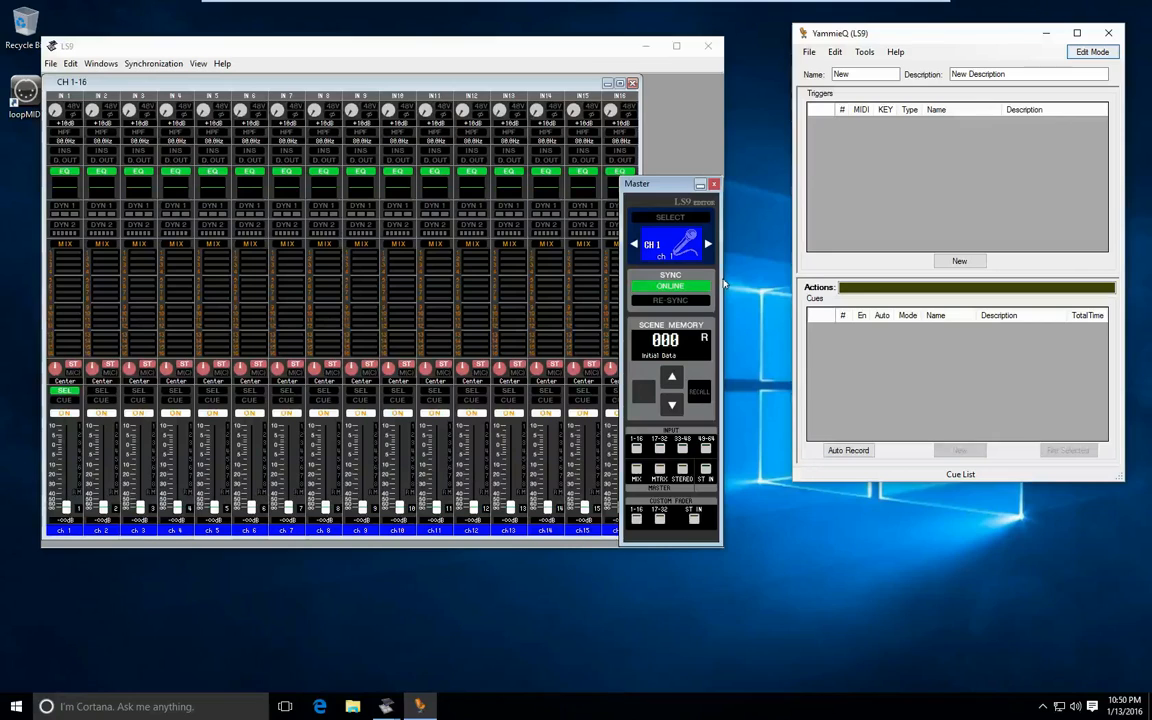
pyautogui.moveTo(722, 279); pyautogui.dragTo(758, 281)
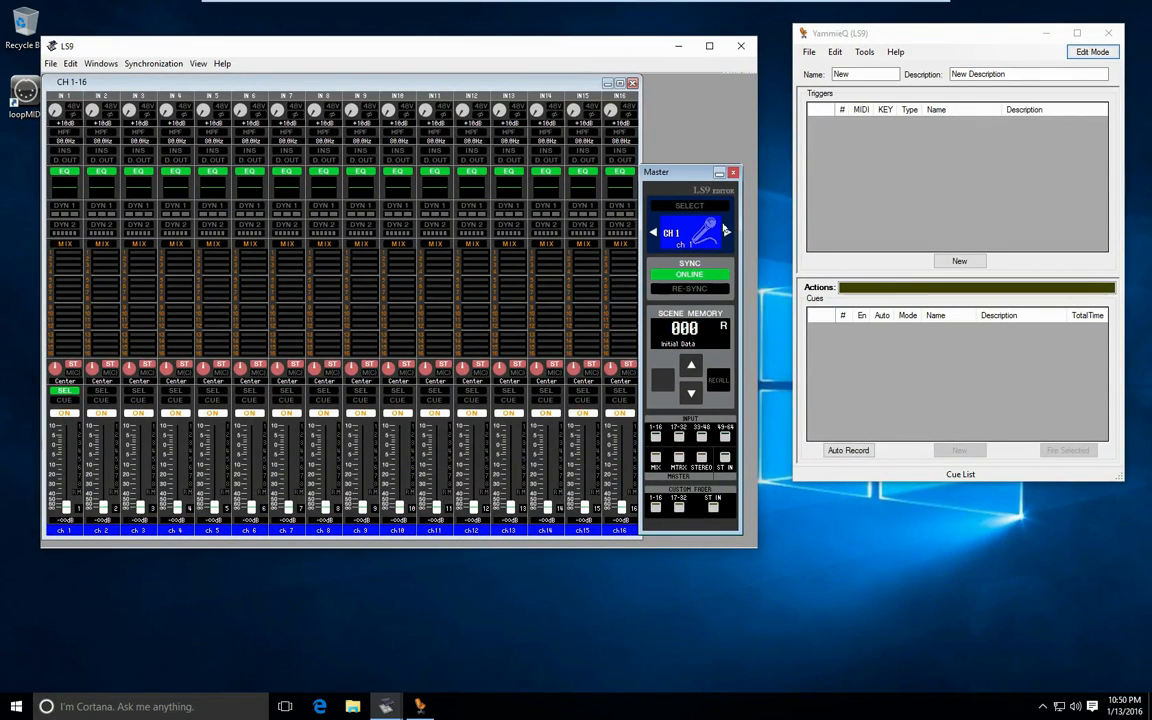
pyautogui.moveTo(683, 175); pyautogui.dragTo(689, 176)
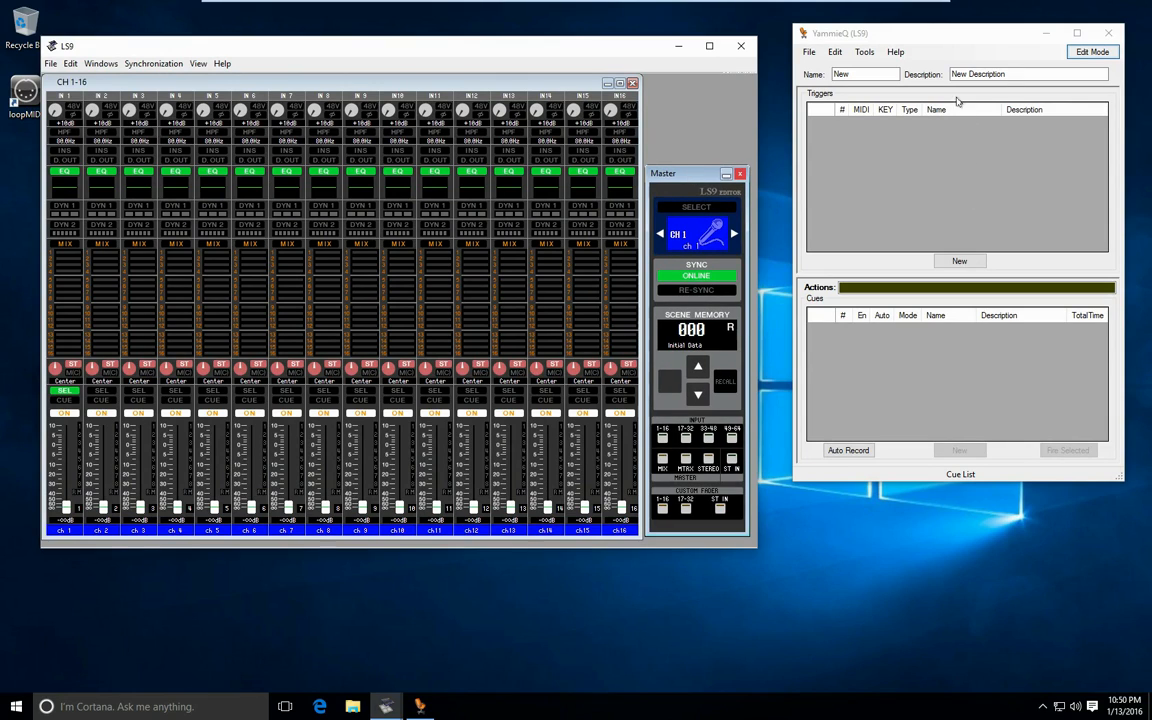
# - Name the YammieQ show "First Show" and describe it as "Our First Try"
pyautogui.click(878, 74)
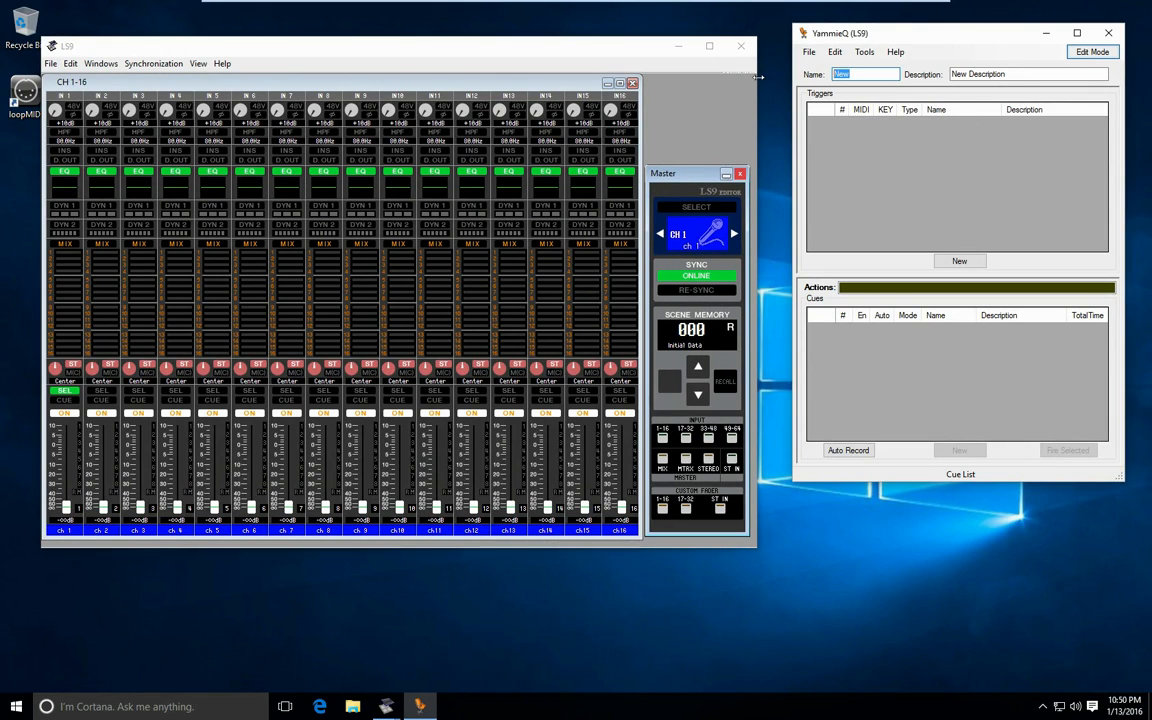
pyautogui.write('First Show')
pyautogui.press('Tab')
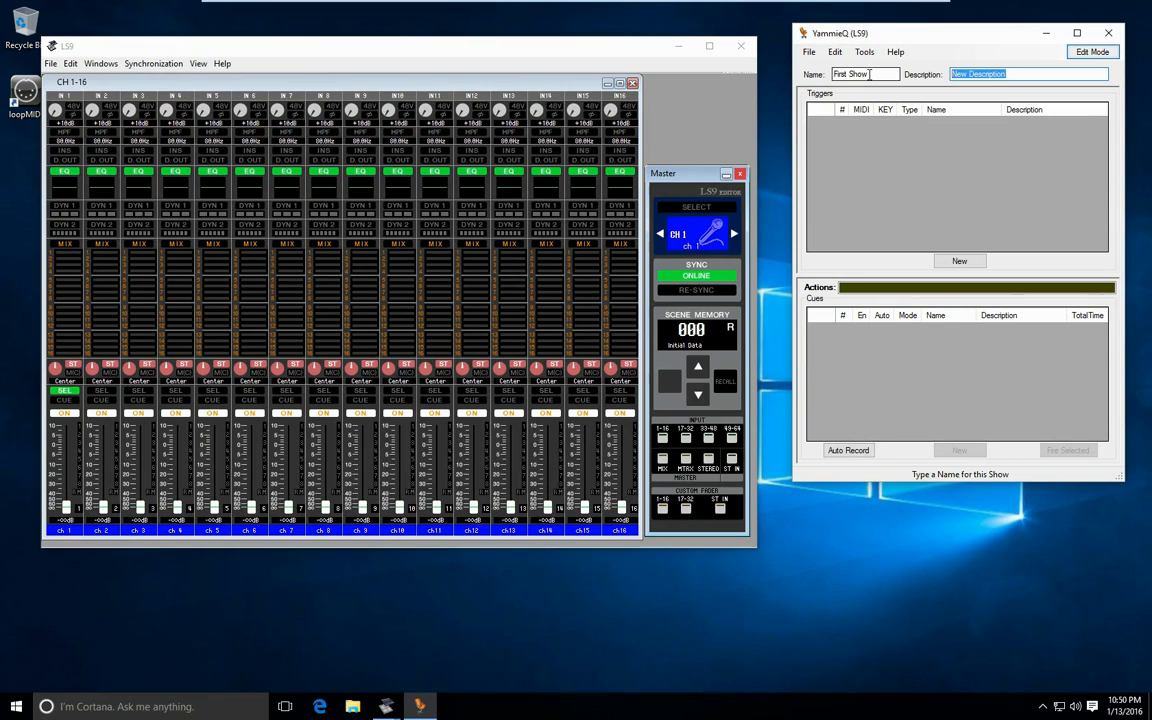
pyautogui.write('Our First Try')
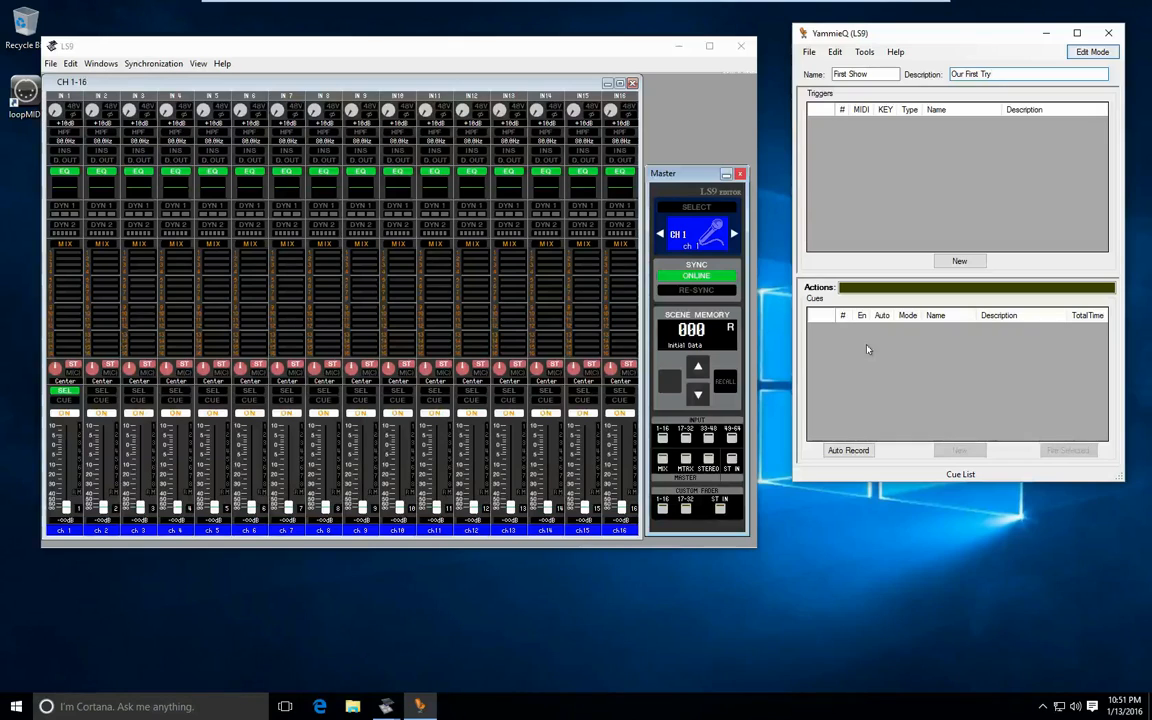
# - Add a new trigger and capture channel 1's ON messages by switching the channel off and on in the LS9 editor
pyautogui.click(960, 262)
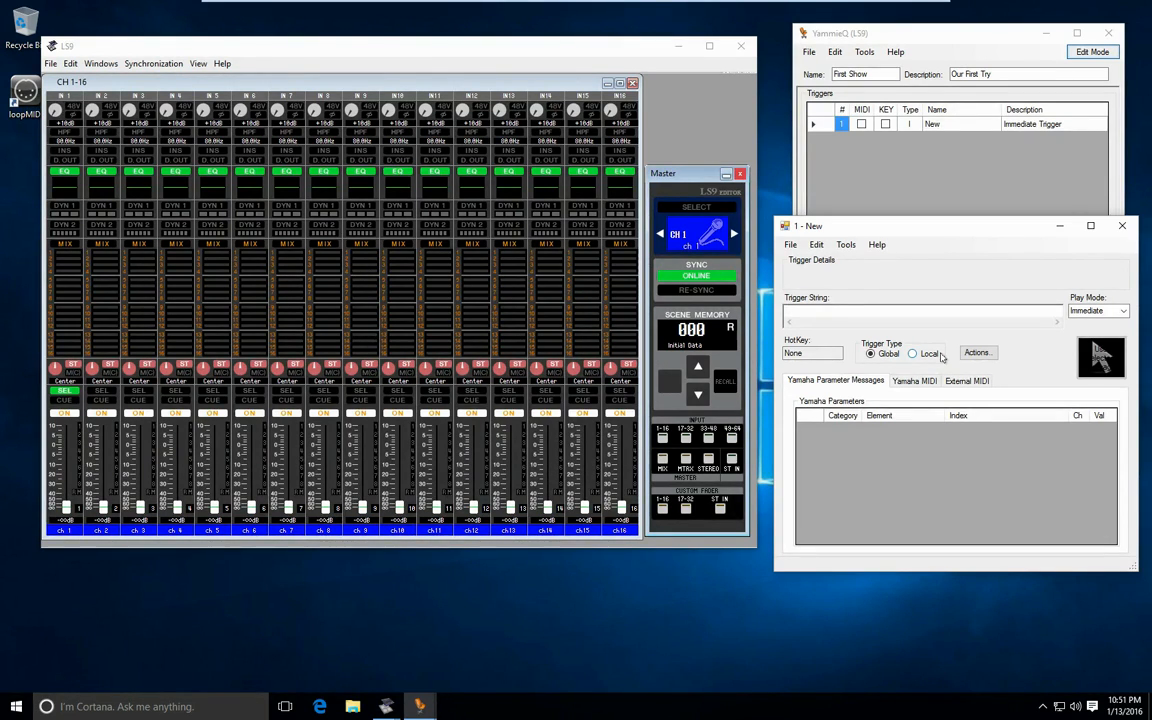
pyautogui.click(64, 413)
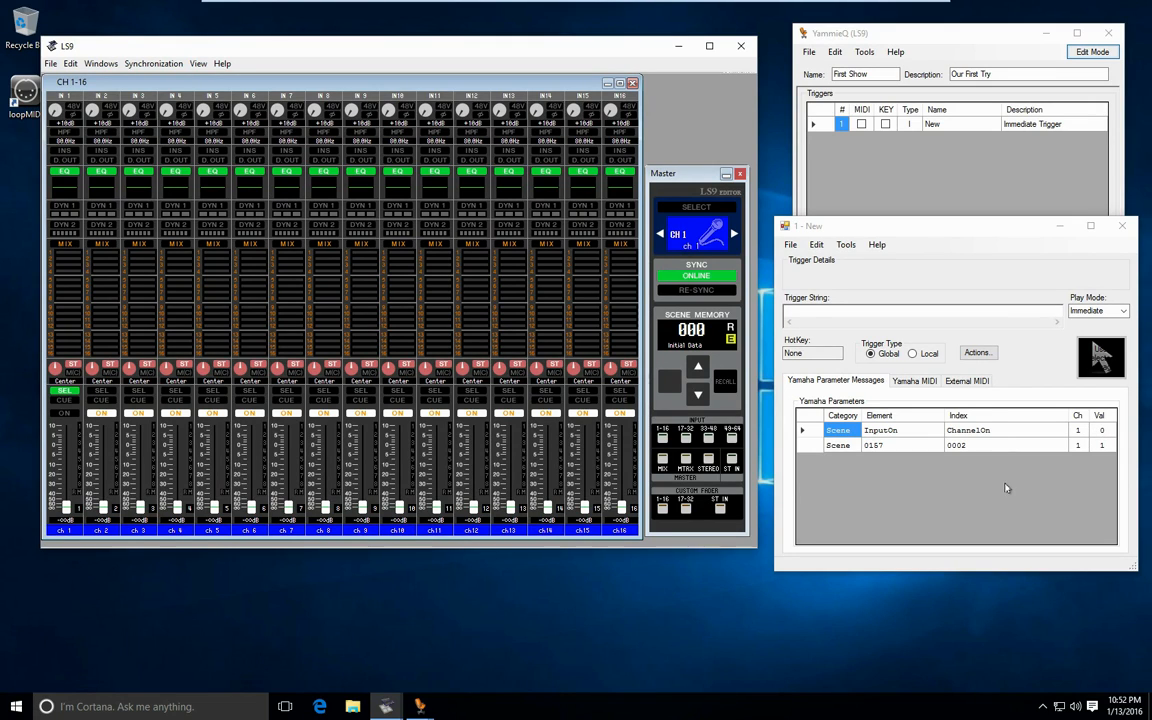
pyautogui.click(65, 413)
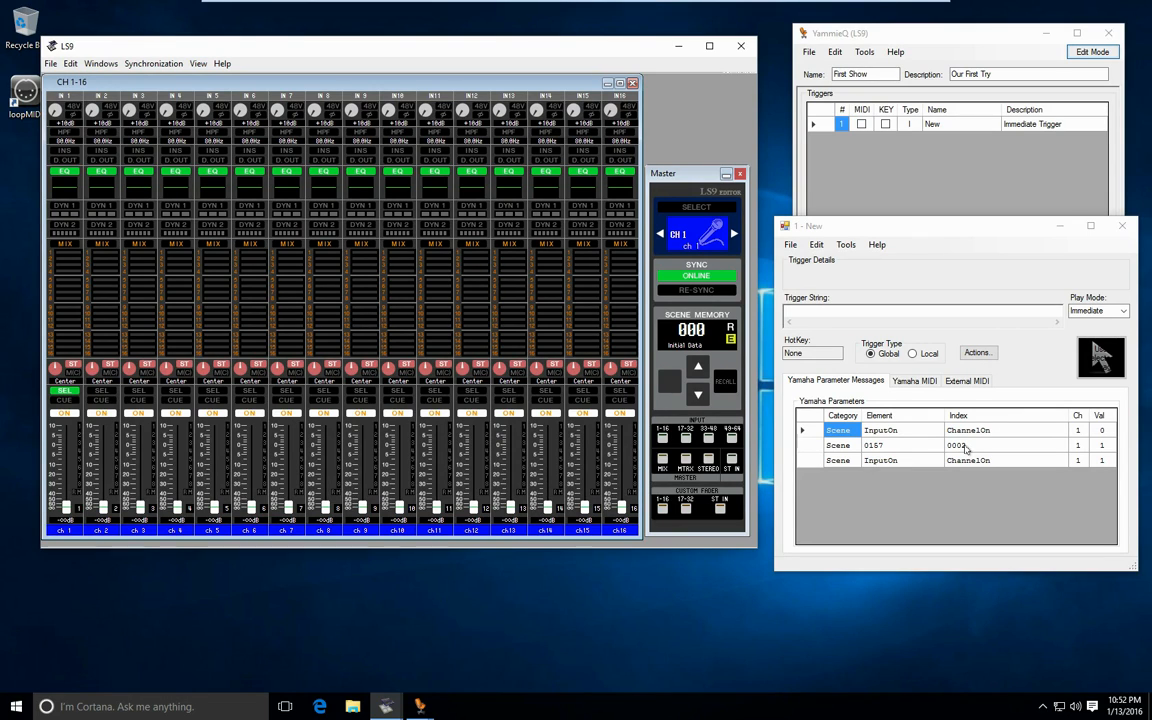
# - Capture channel selection messages by selecting channels 2, 3 and 1 in the LS9 editor
pyautogui.click(102, 391)
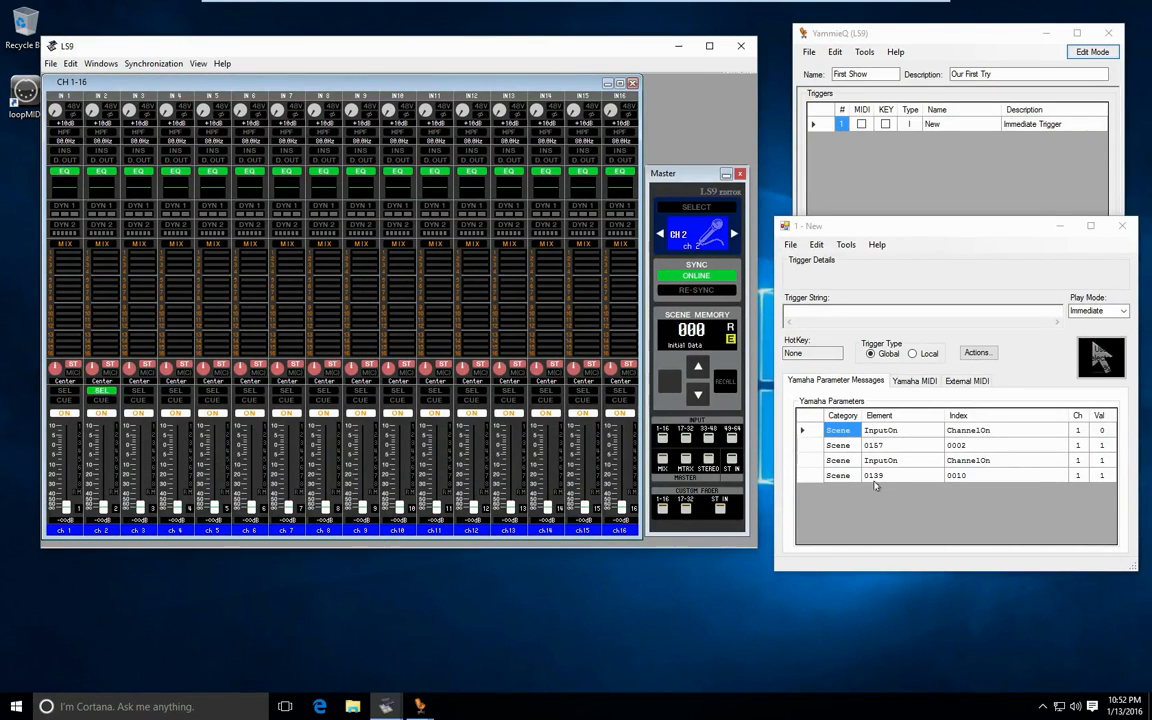
pyautogui.click(138, 391)
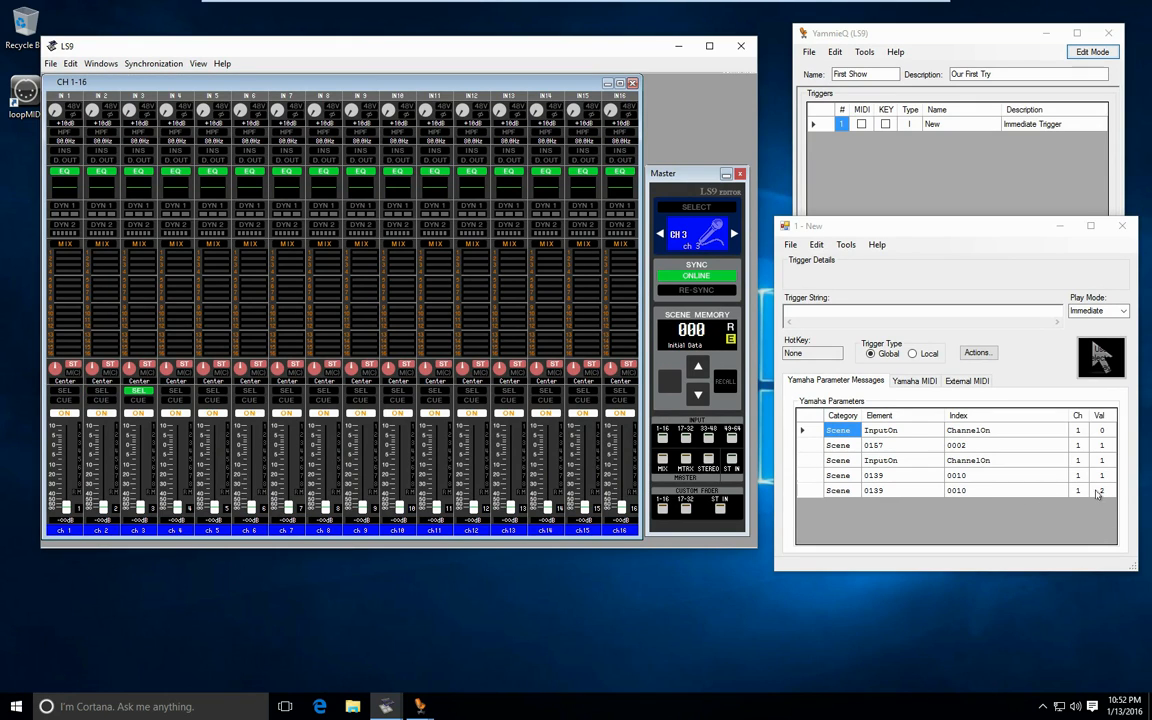
pyautogui.click(64, 391)
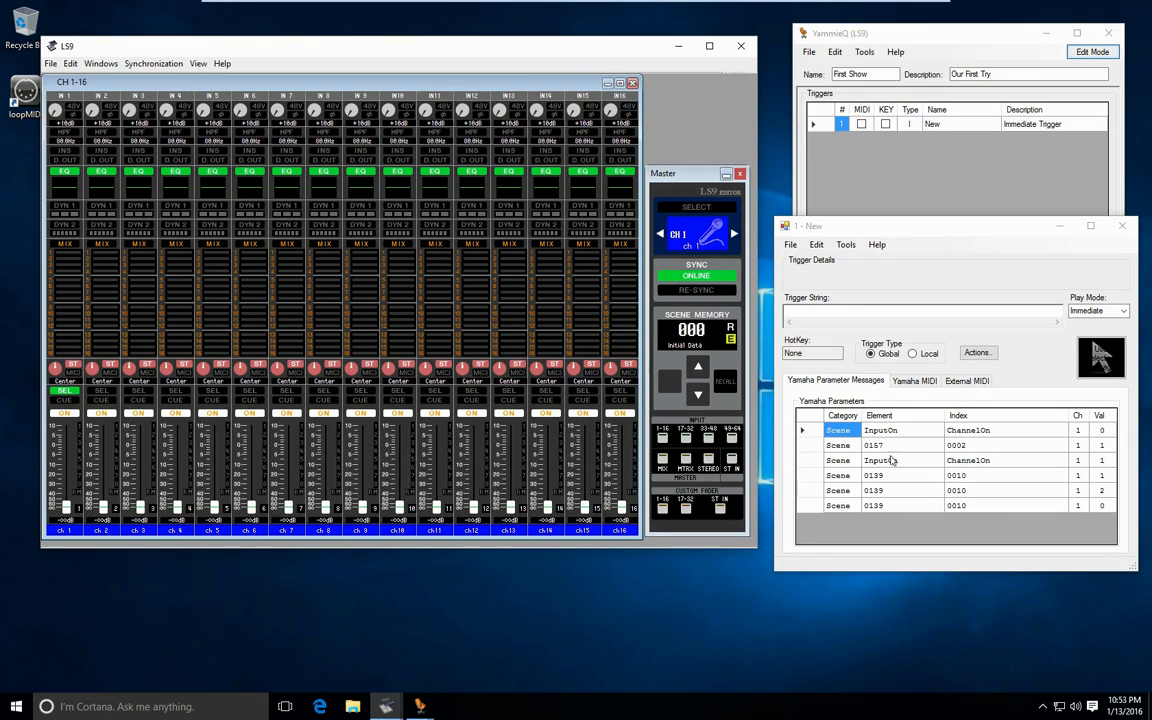
# - Assign the captured InputOn ChannelOn message for channel 1 with value 1 as the trigger's MIDI string
pyautogui.click(806, 460)
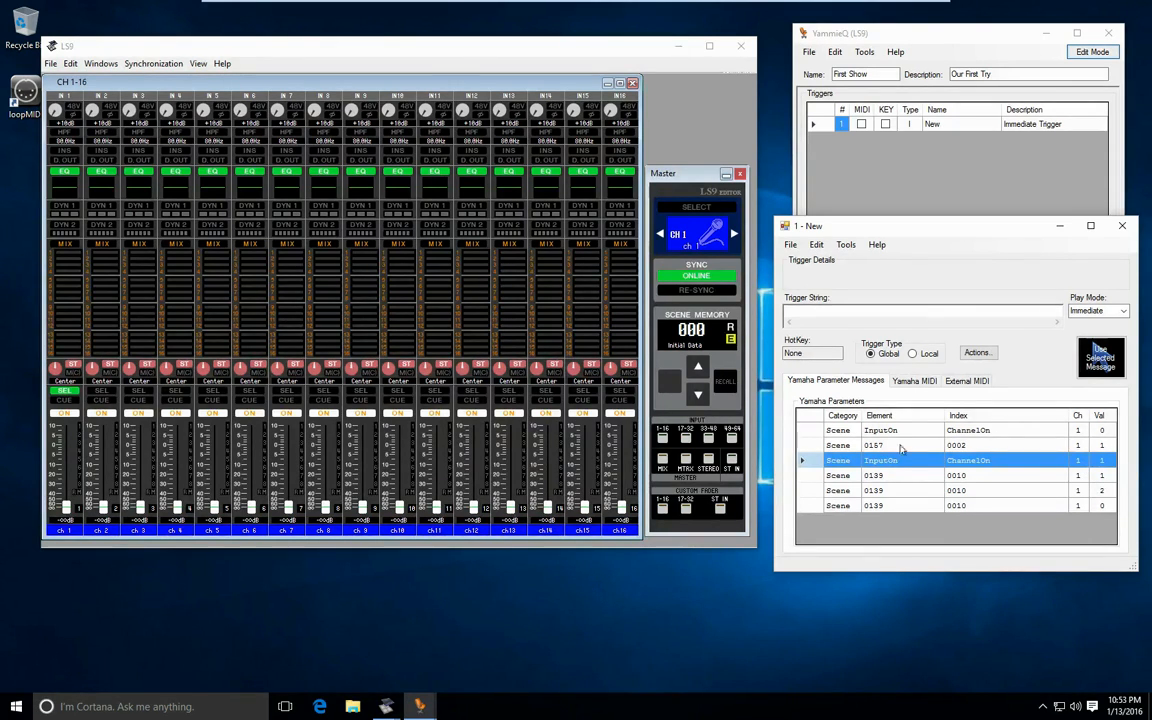
pyautogui.click(817, 448)
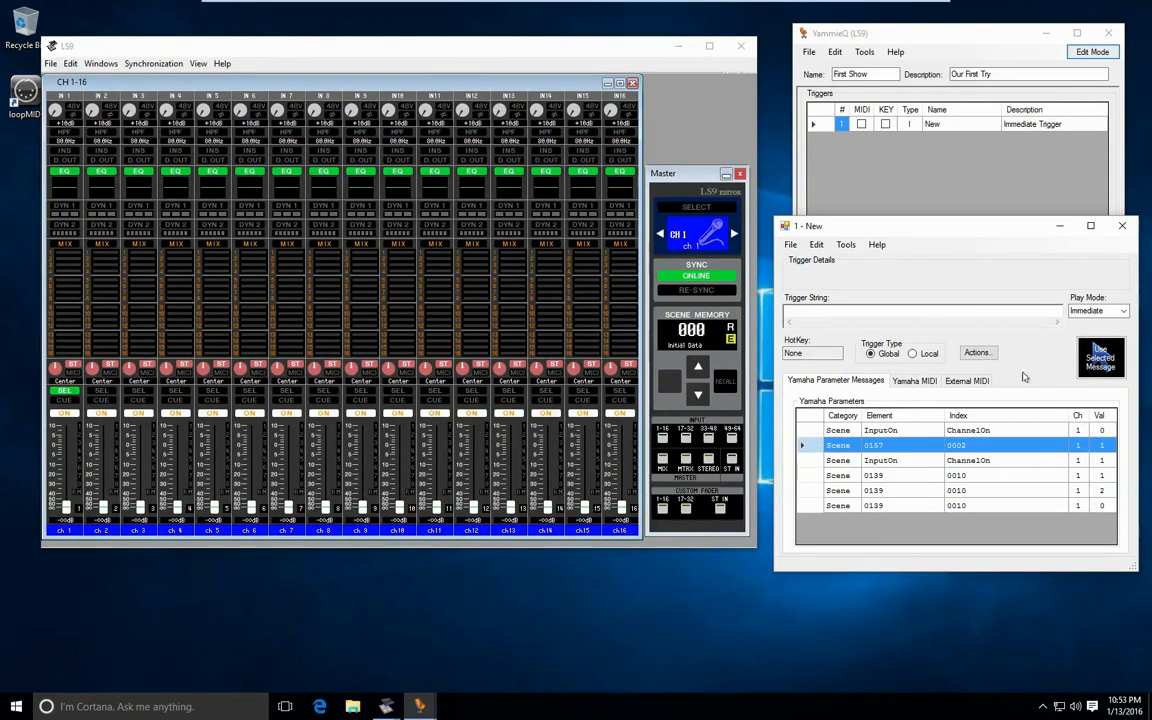
pyautogui.click(1100, 366)
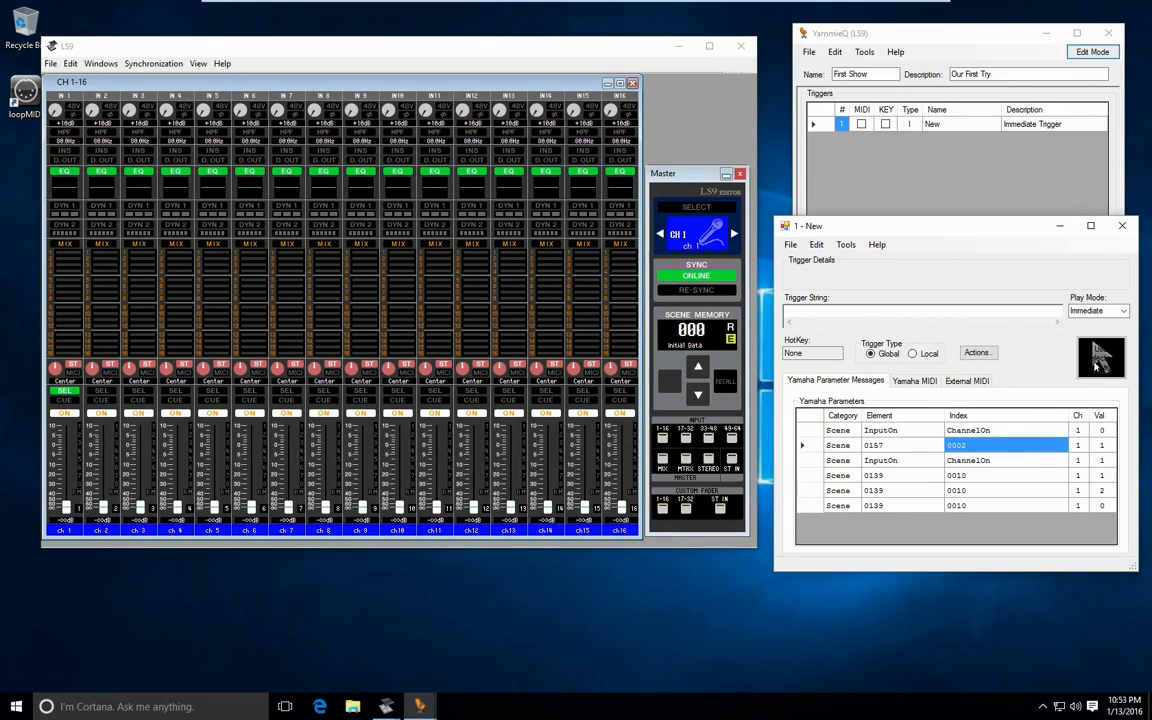
pyautogui.click(808, 463)
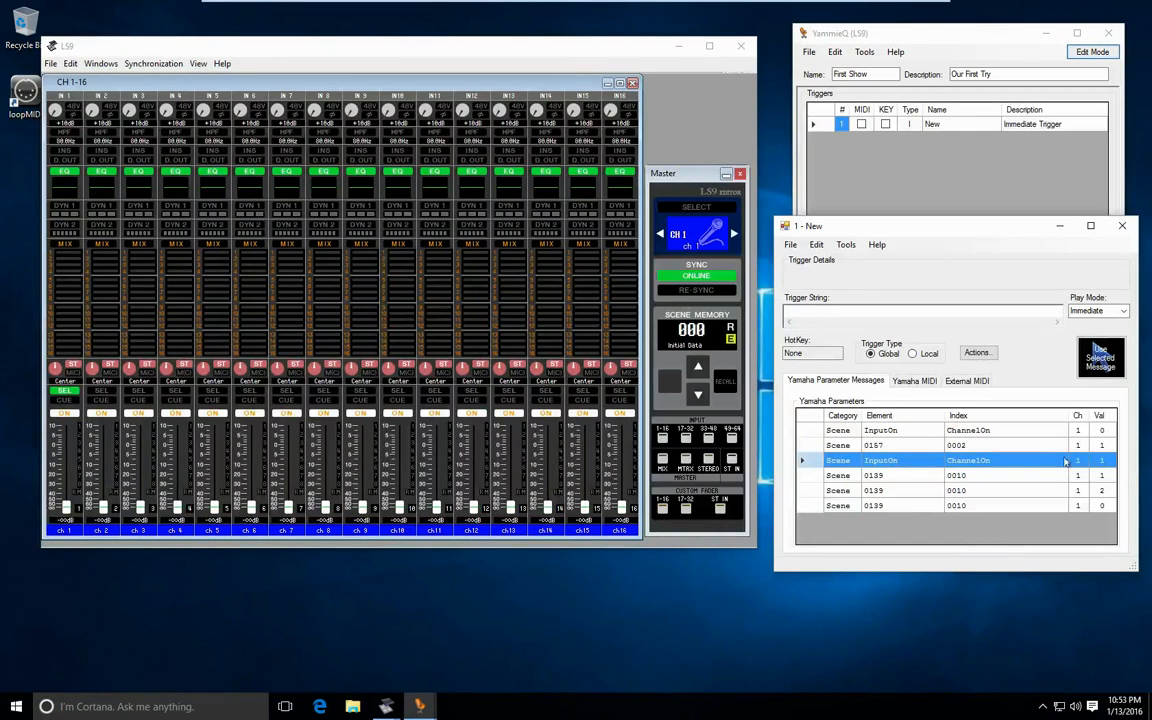
pyautogui.click(1100, 360)
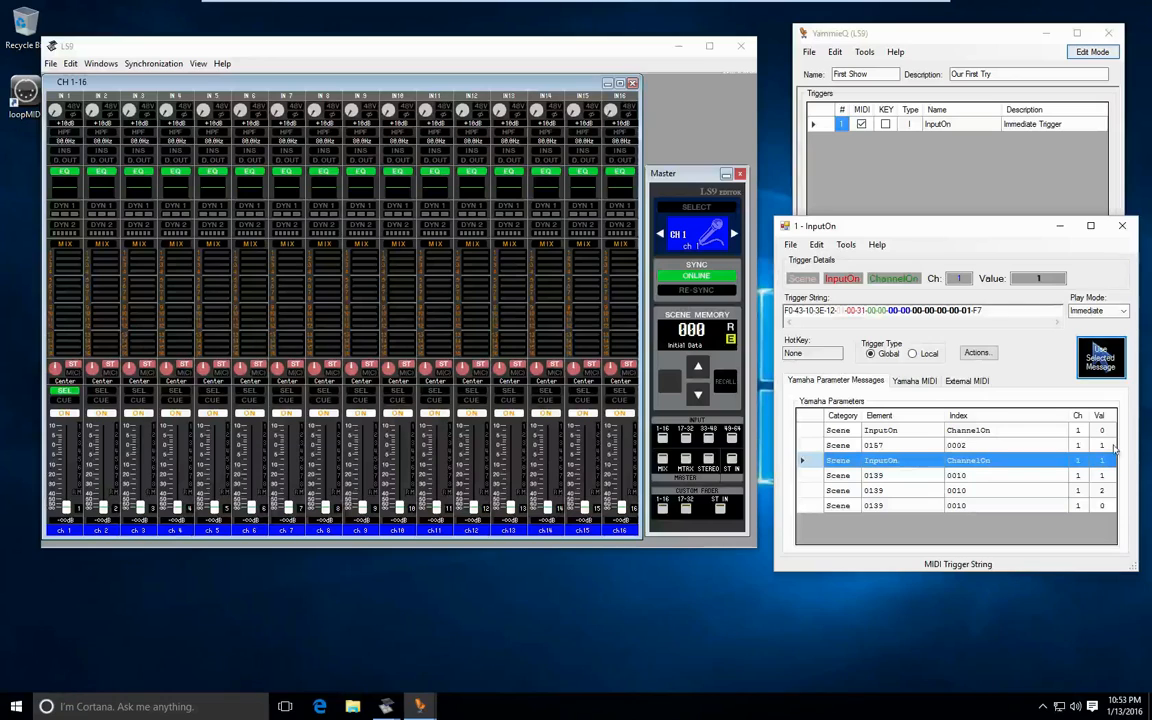
# - Try setting the trigger's channel to 2, and reapply the selected InputOn message
pyautogui.click(962, 279)
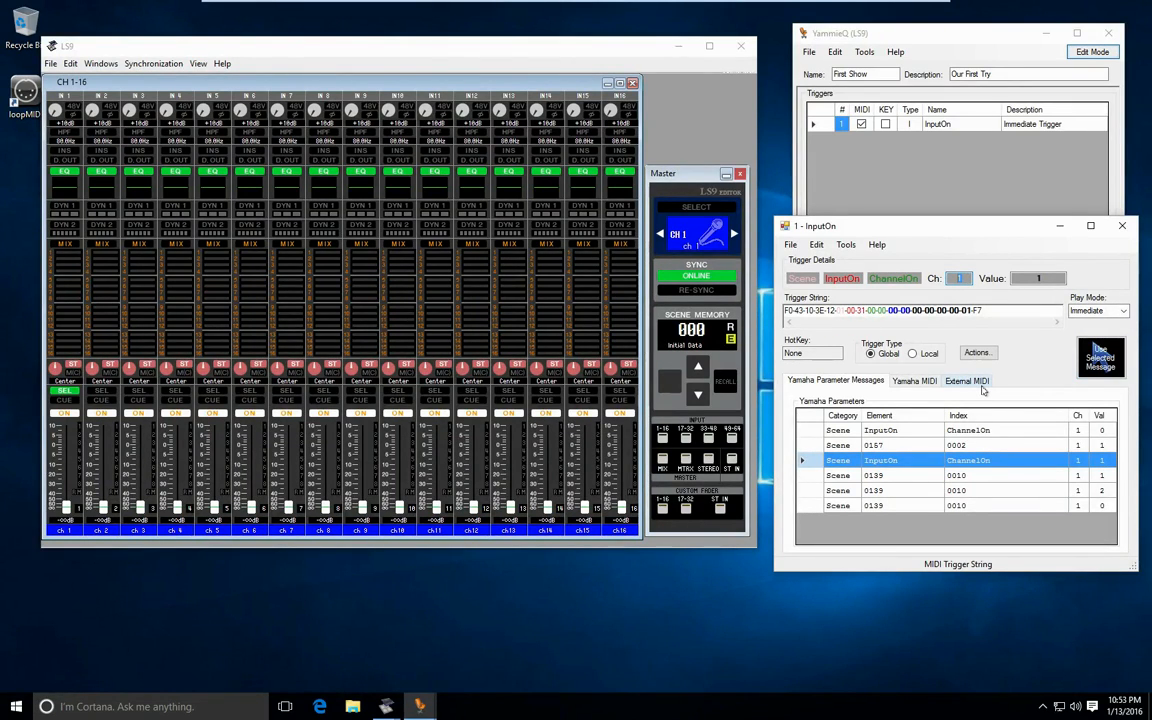
pyautogui.write('2')
pyautogui.click(899, 311)
pyautogui.click(1099, 352)
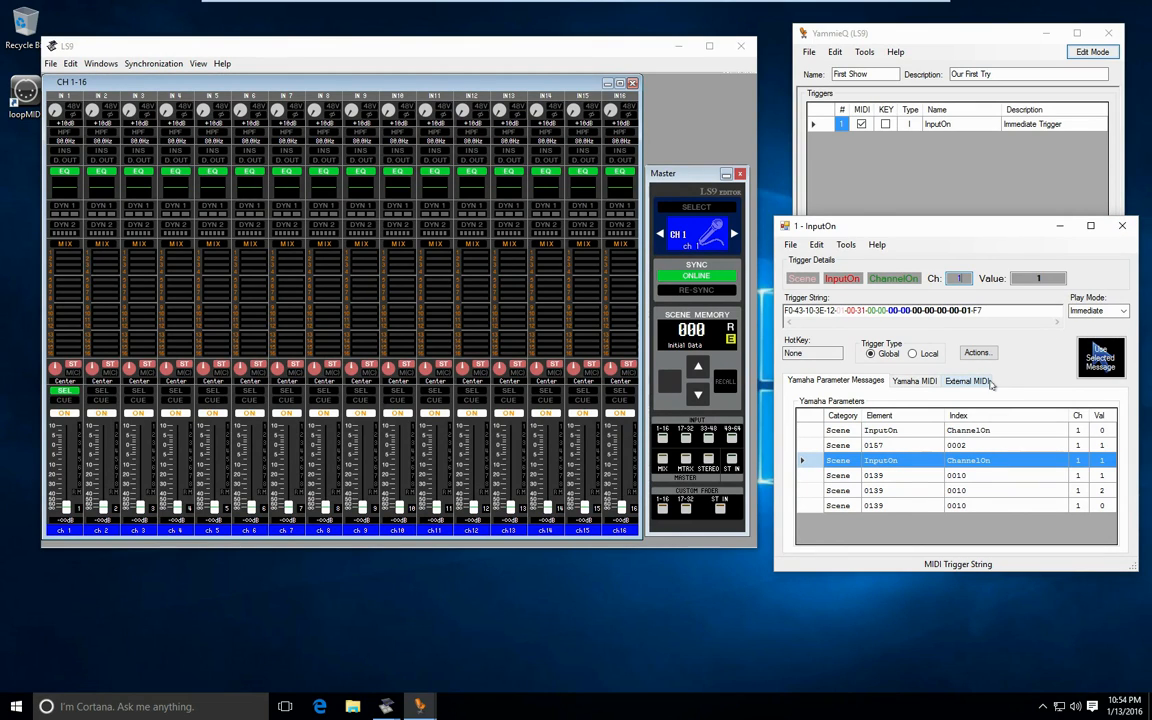
# - Close the InputOn trigger's editing window
pyautogui.click(1123, 230)
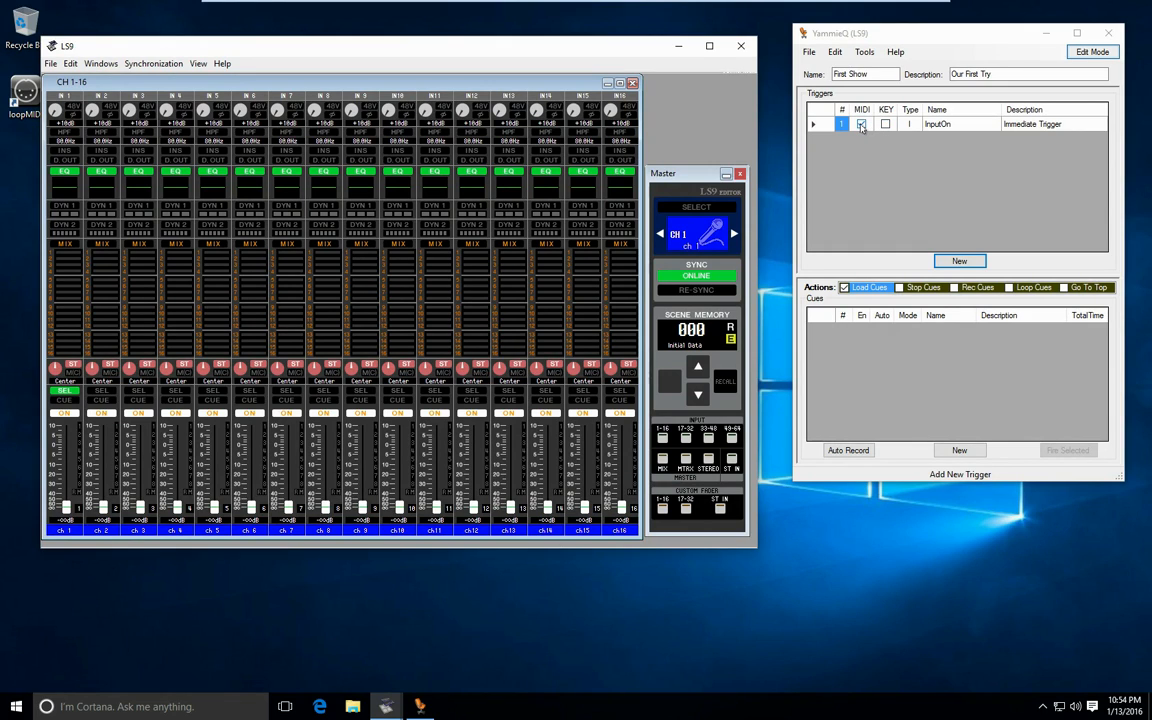
# - Try turning the InputOn trigger's MIDI activation off and on
pyautogui.click(862, 126)
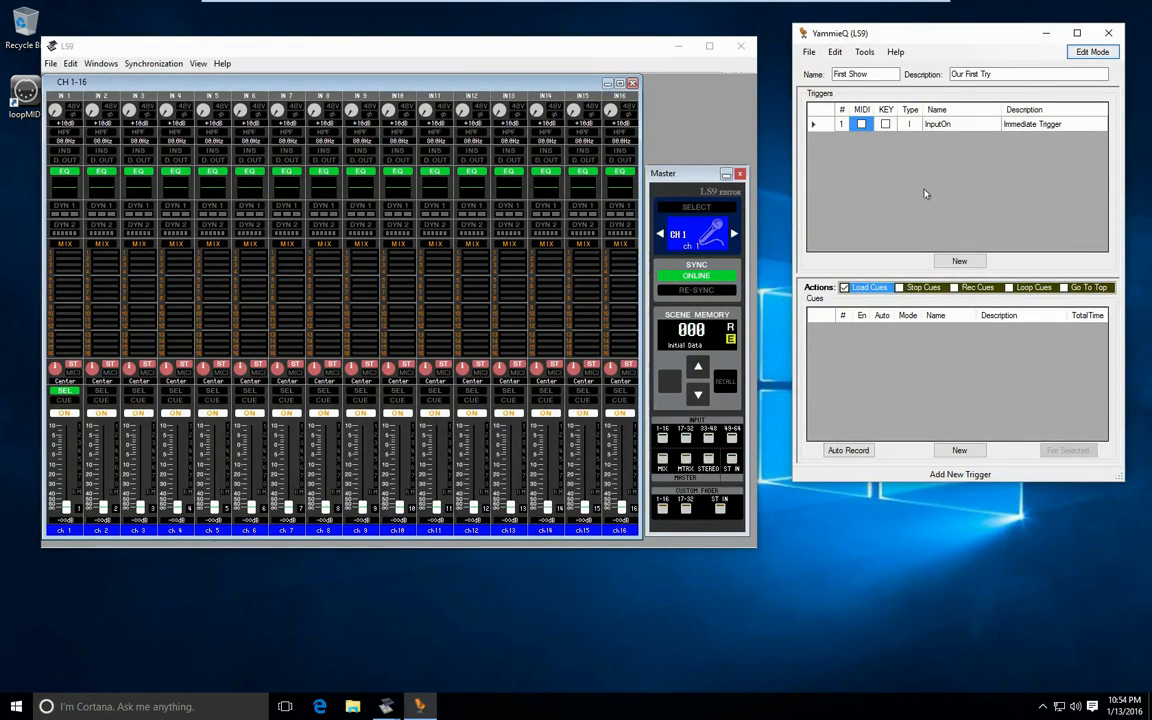
pyautogui.click(885, 124)
# - Add a new cue to the InputOn trigger and name it "Fader Moce"
pyautogui.click(813, 124)
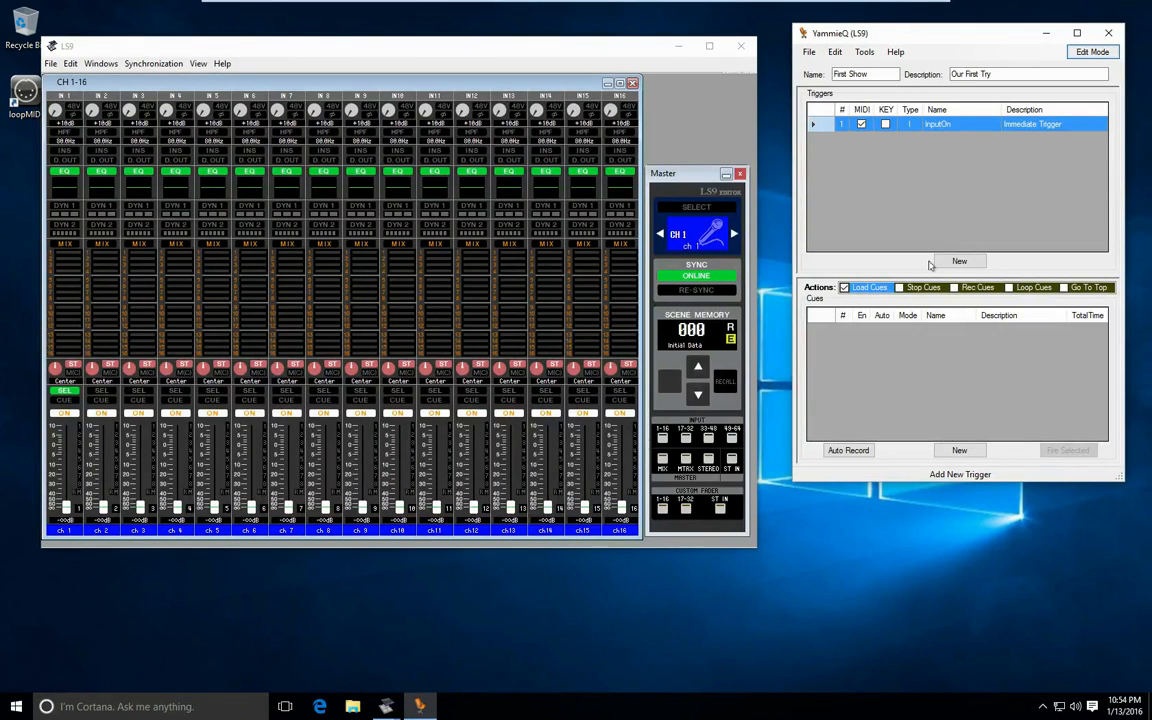
pyautogui.click(959, 450)
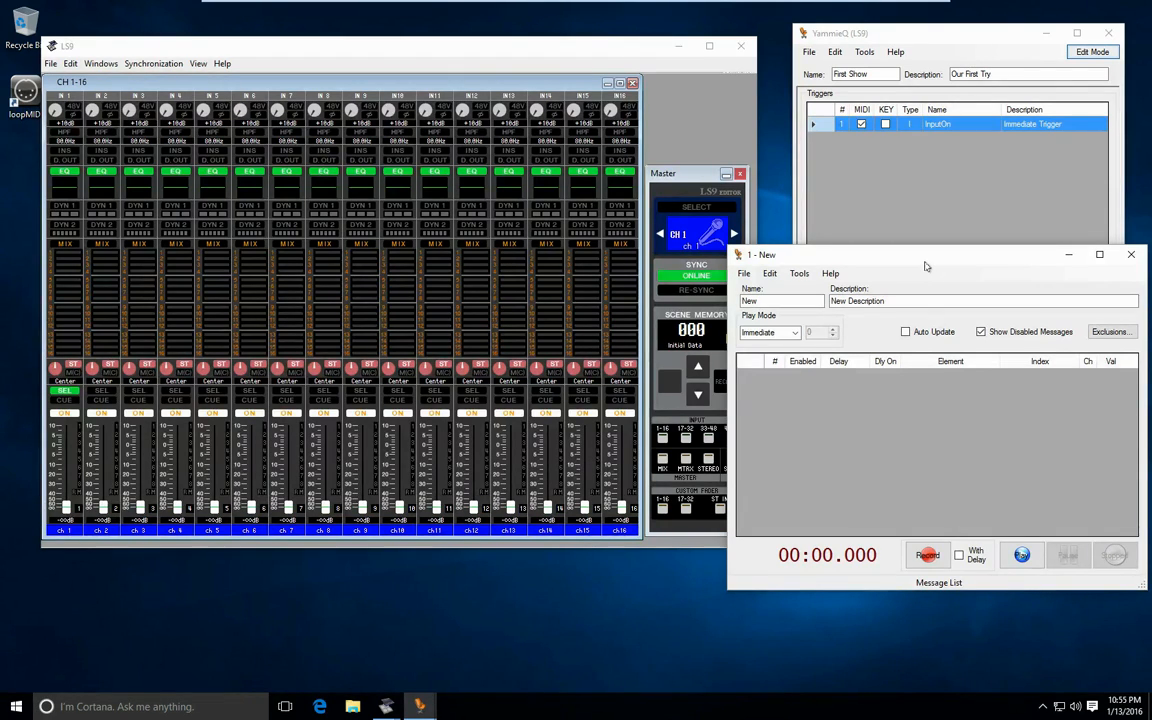
pyautogui.click(794, 301)
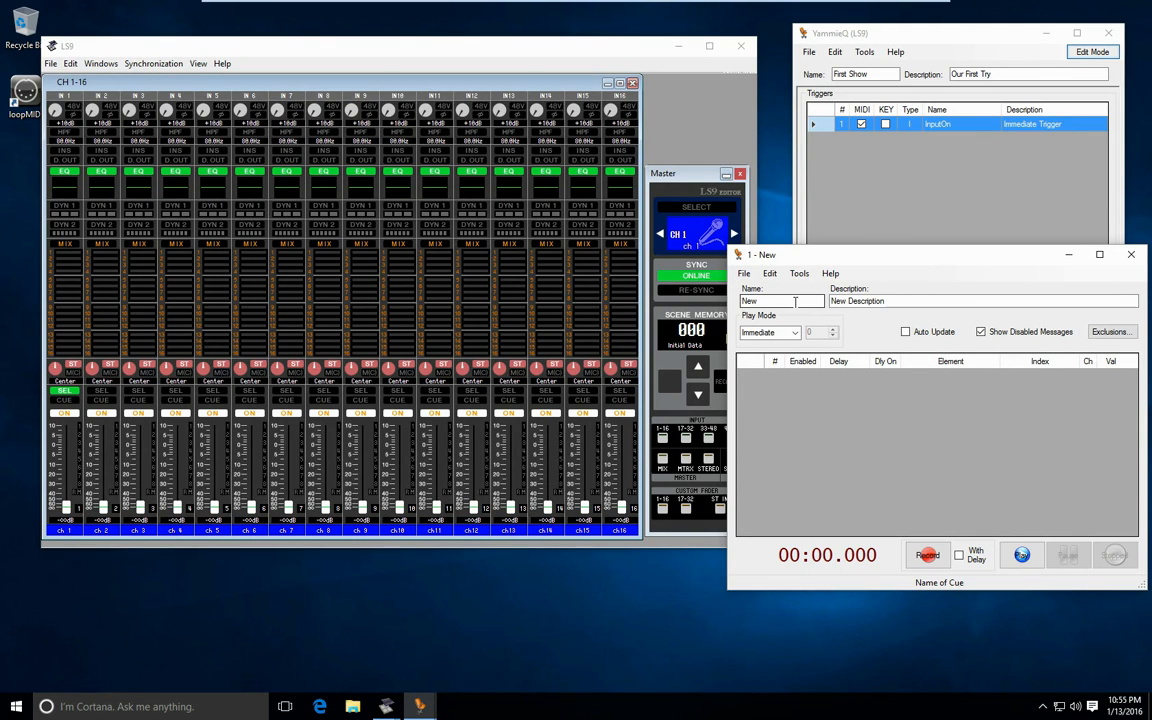
pyautogui.moveTo(791, 301); pyautogui.dragTo(648, 300)
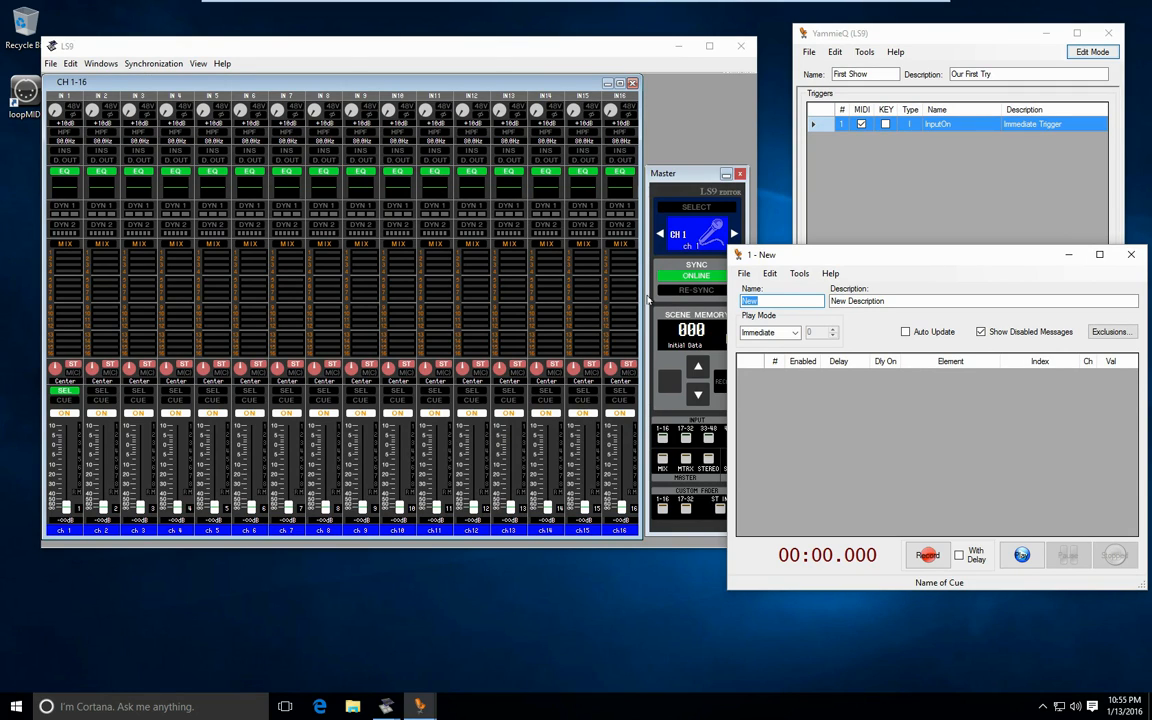
pyautogui.write('Fader Moce')
pyautogui.press('Tab')
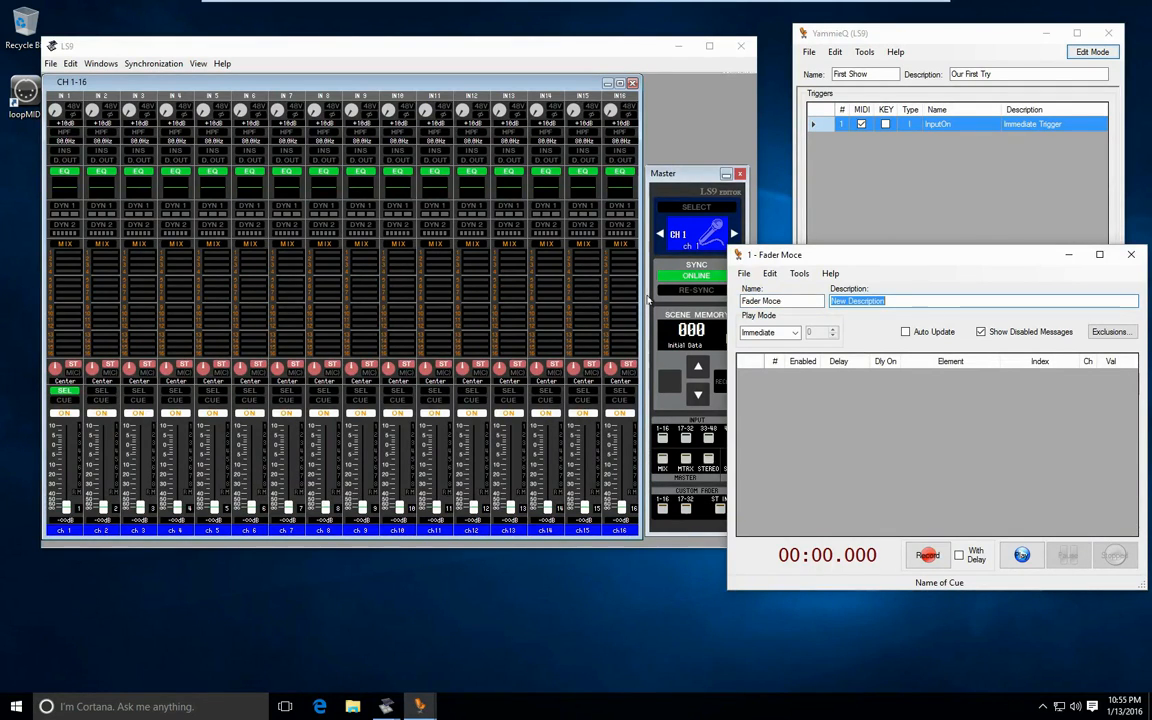
# - Set the new cue's description to "Fader Up and Down"
pyautogui.write('Fader Up and Down')
pyautogui.press('Tab')
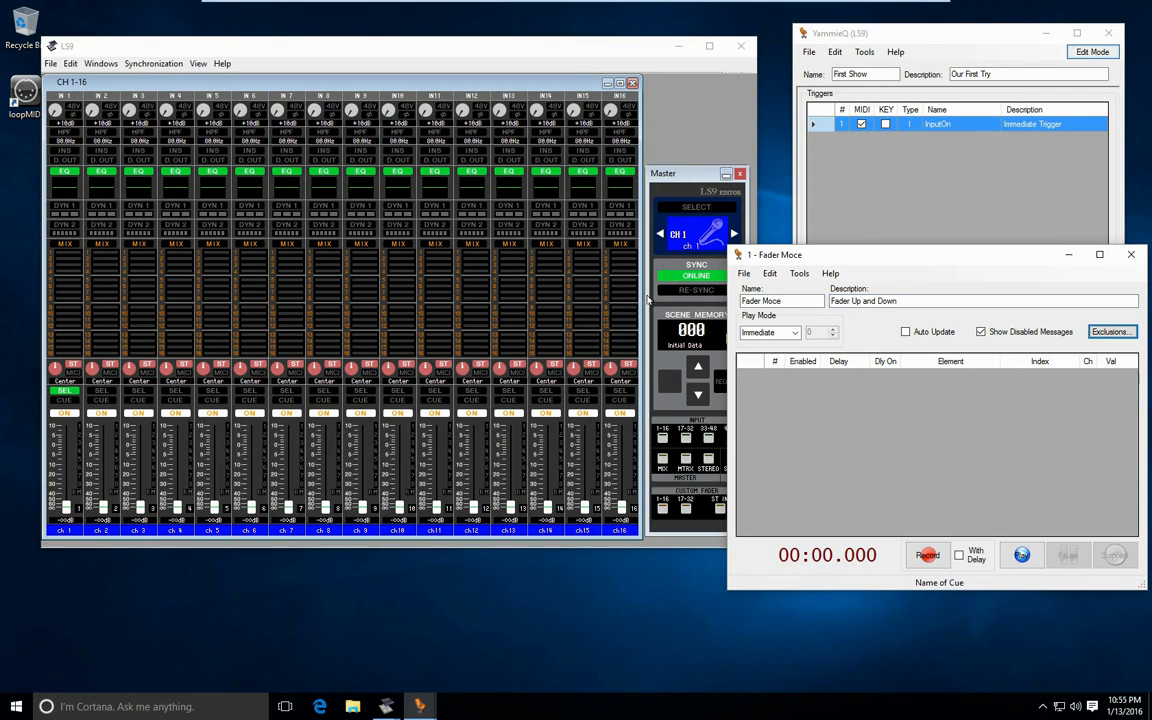
# - Correct the cue's name to "Fader Move"
pyautogui.press('Tab')
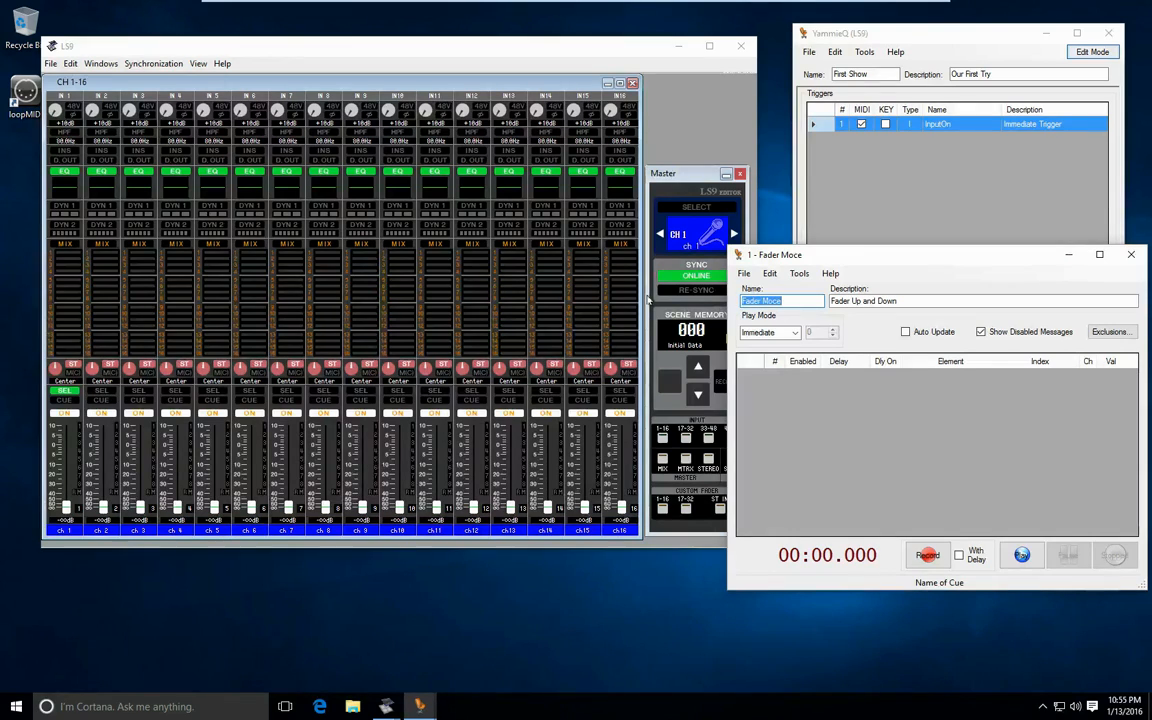
pyautogui.press('End')
pyautogui.press('BackSpace')
pyautogui.press('BackSpace')
pyautogui.write('ve')
# - Record channel 1's fader moving up and back down into the cue, and review the recorded messages
pyautogui.click(929, 557)
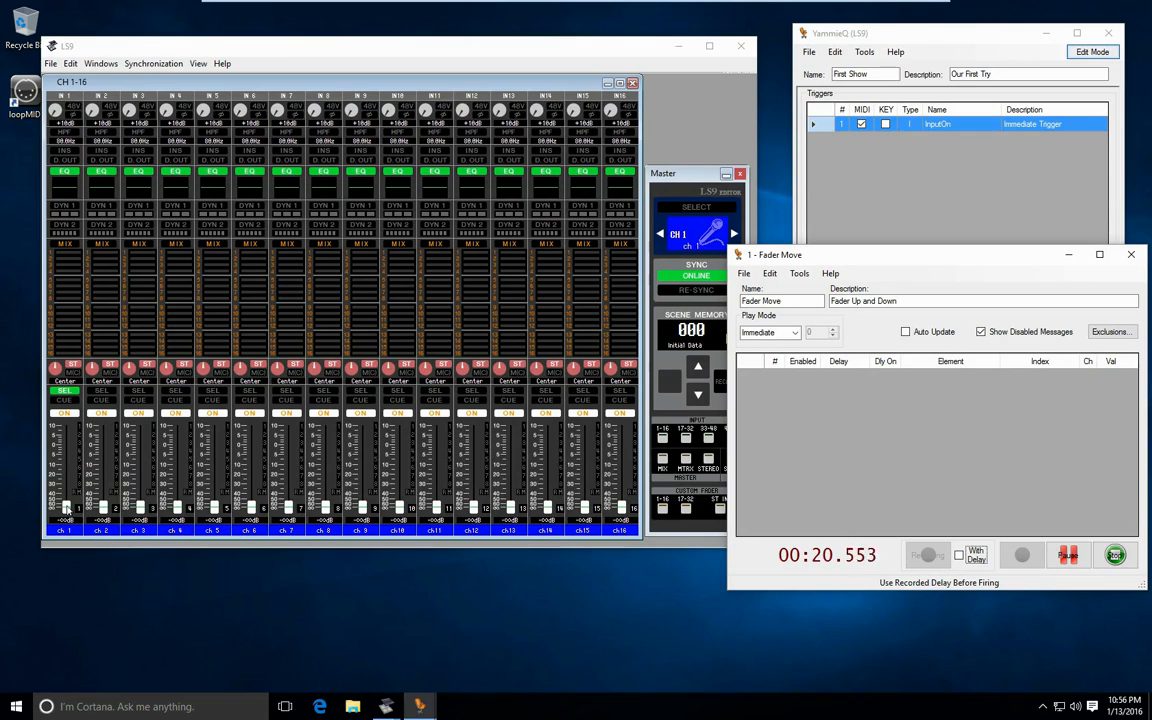
pyautogui.moveTo(64, 507)
pyautogui.mouseDown()
pyautogui.moveTo(60, 388)
pyautogui.moveTo(63, 510)
pyautogui.mouseUp()
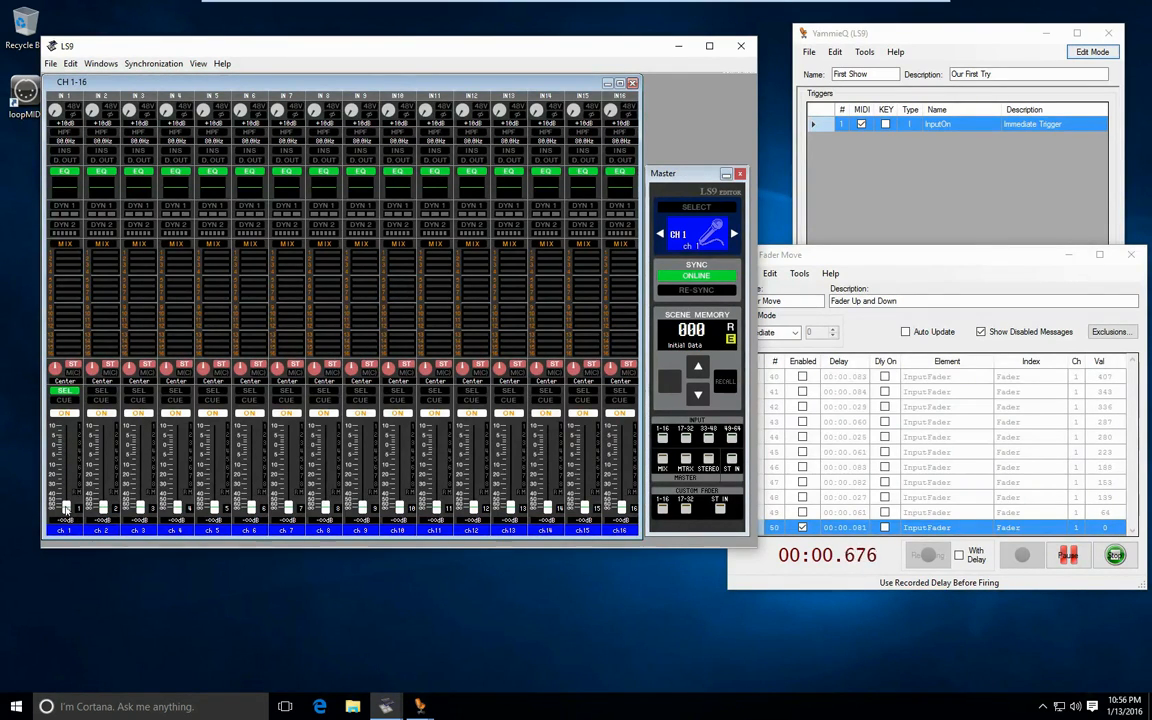
pyautogui.click(1114, 556)
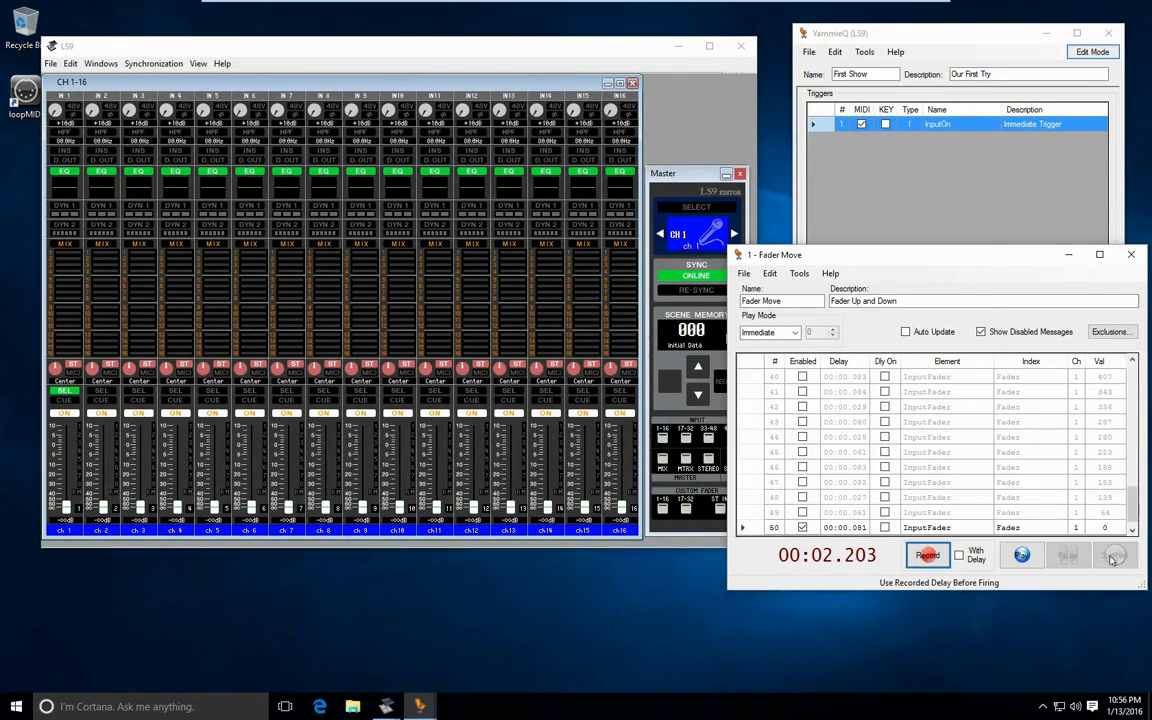
pyautogui.moveTo(1133, 497); pyautogui.dragTo(1136, 374)
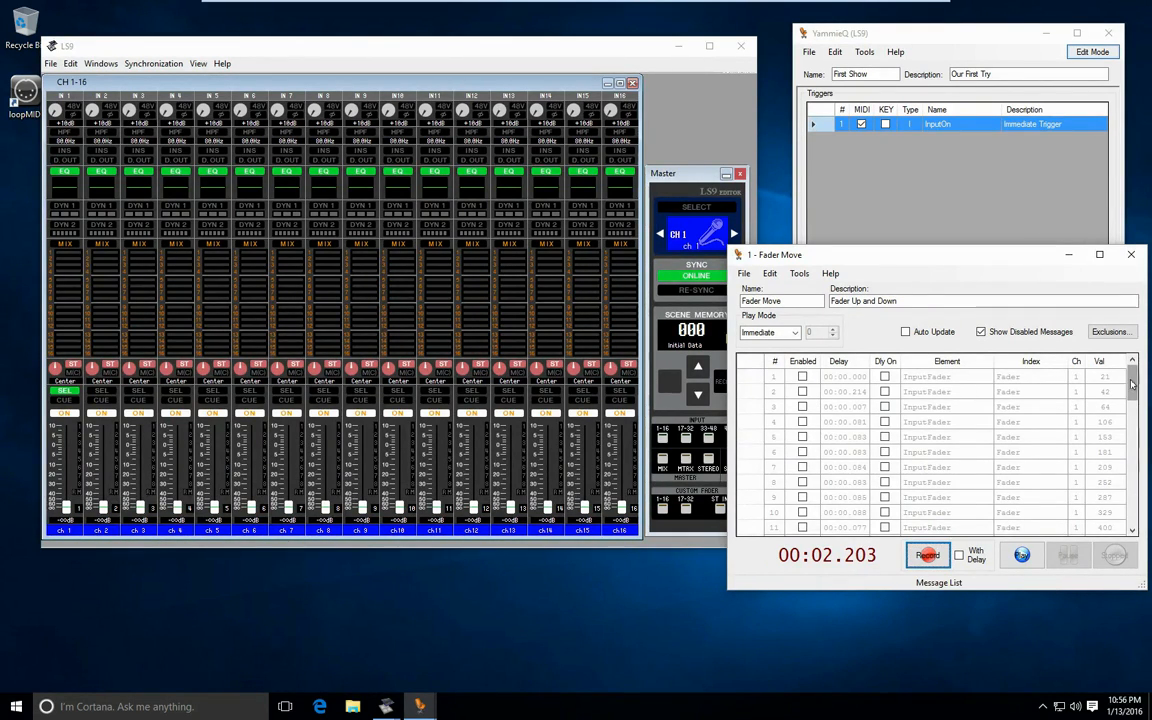
pyautogui.moveTo(1133, 385); pyautogui.dragTo(1133, 508)
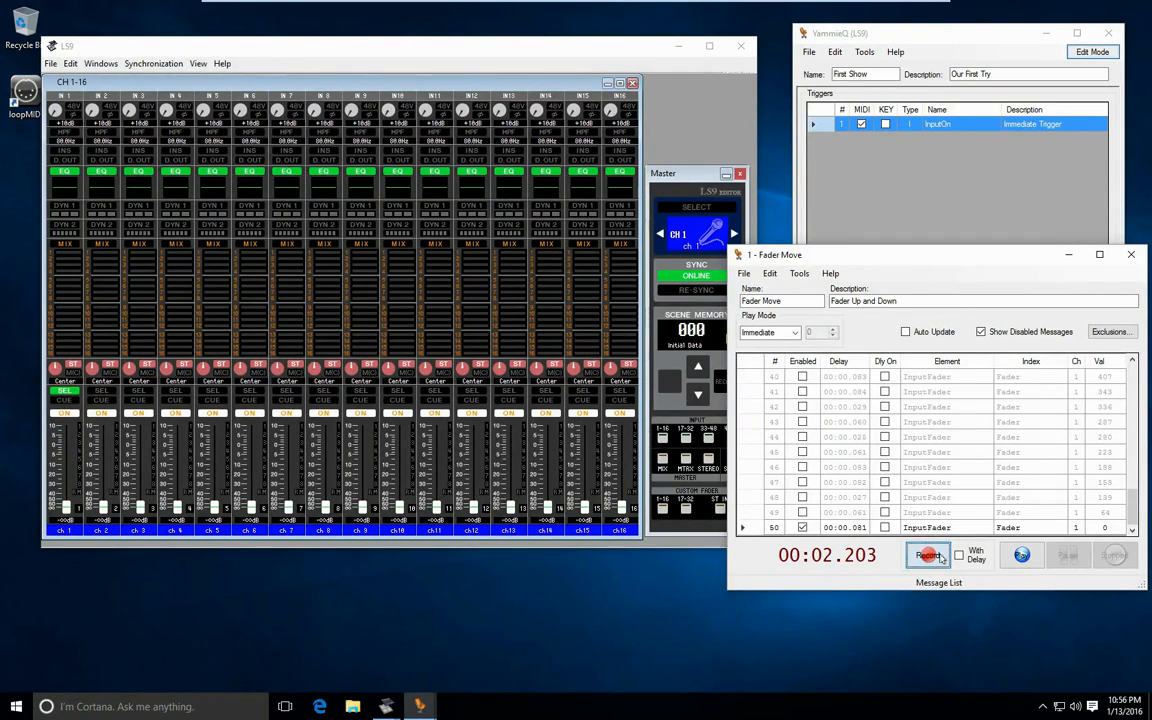
# - Record switching channels 2, 3 and 4 off in the LS9 editor into the Fader Move cue
pyautogui.click(927, 555)
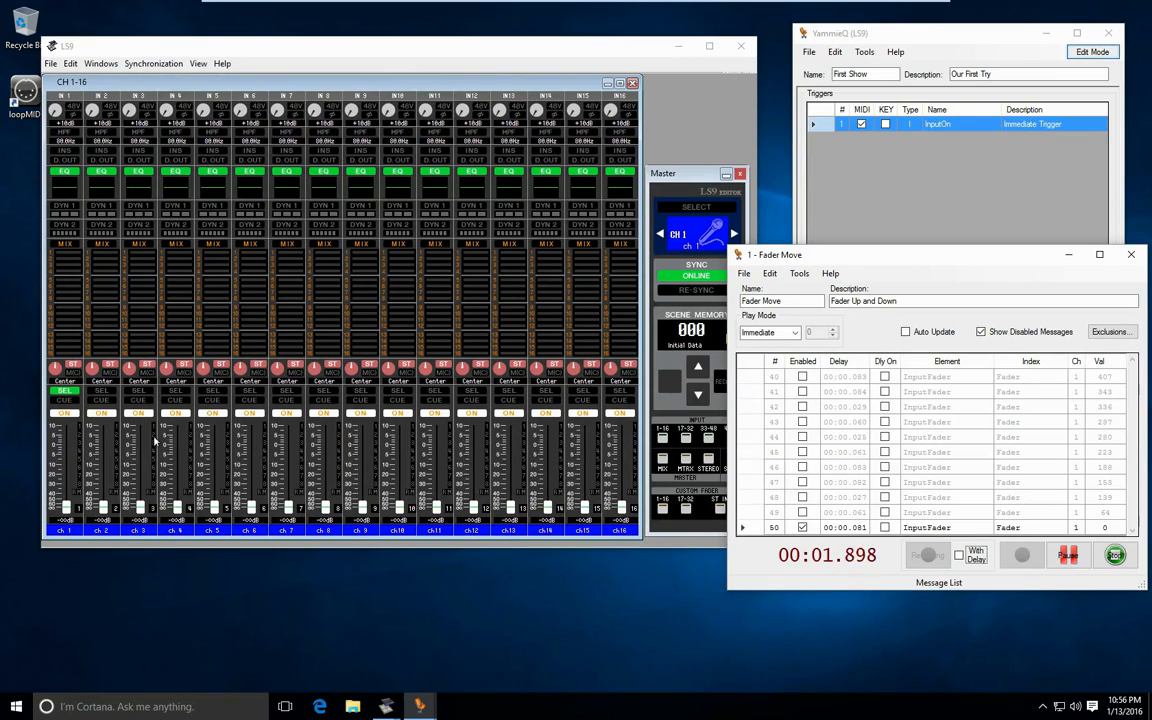
pyautogui.click(133, 413)
pyautogui.click(138, 414)
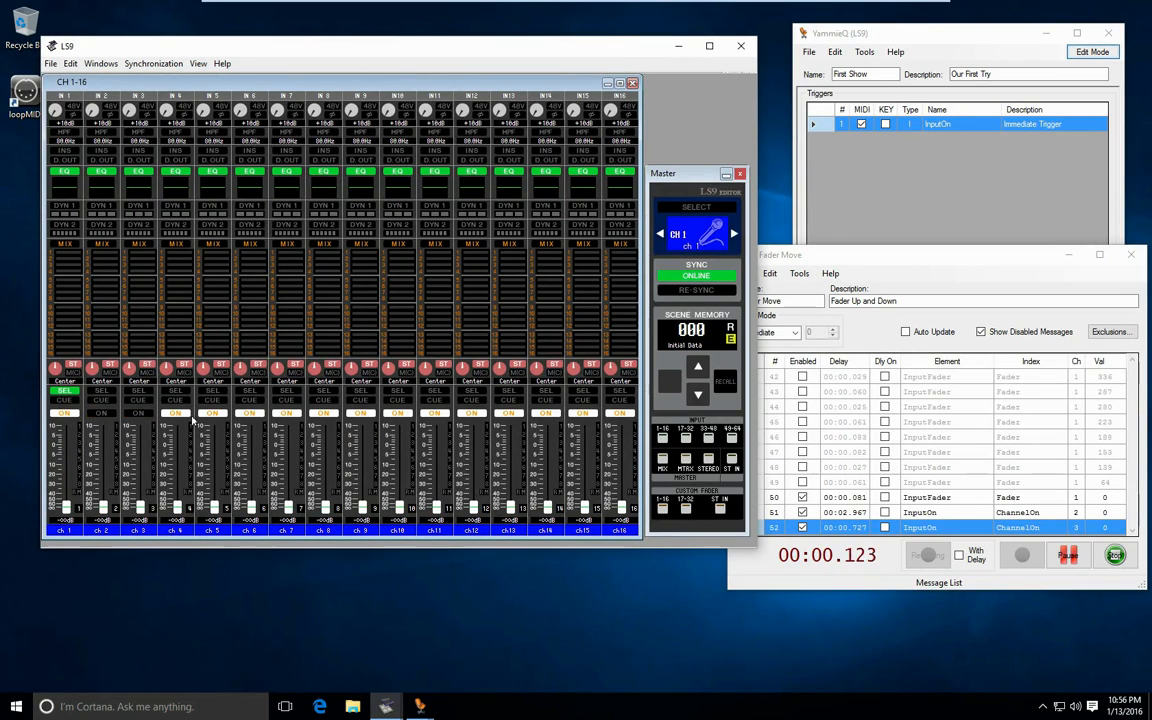
pyautogui.click(177, 414)
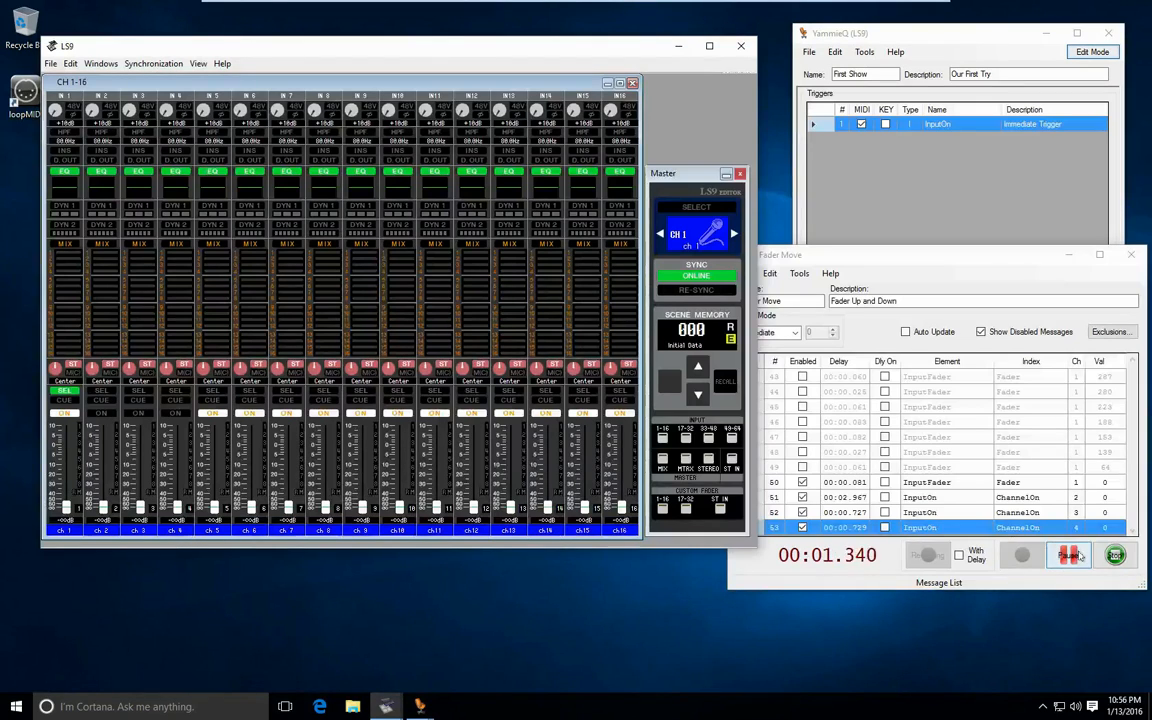
pyautogui.click(1113, 556)
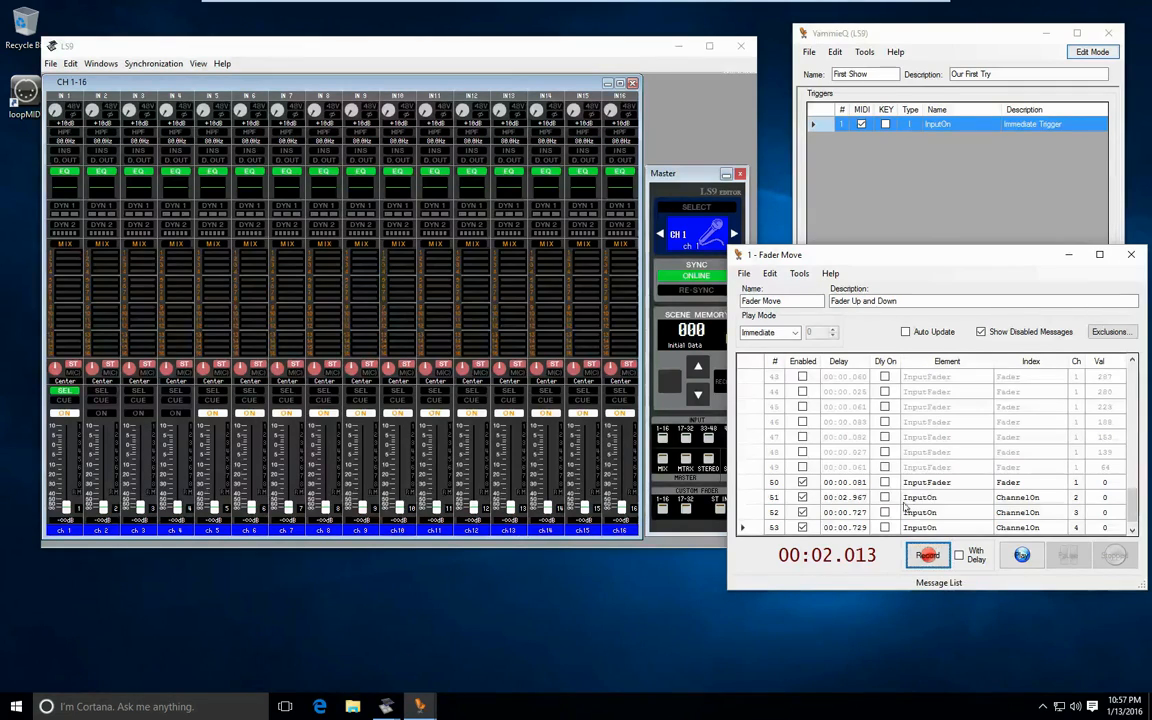
# - Record switching channels 2, 3 and 4 back on into the Fader Move cue
pyautogui.click(927, 557)
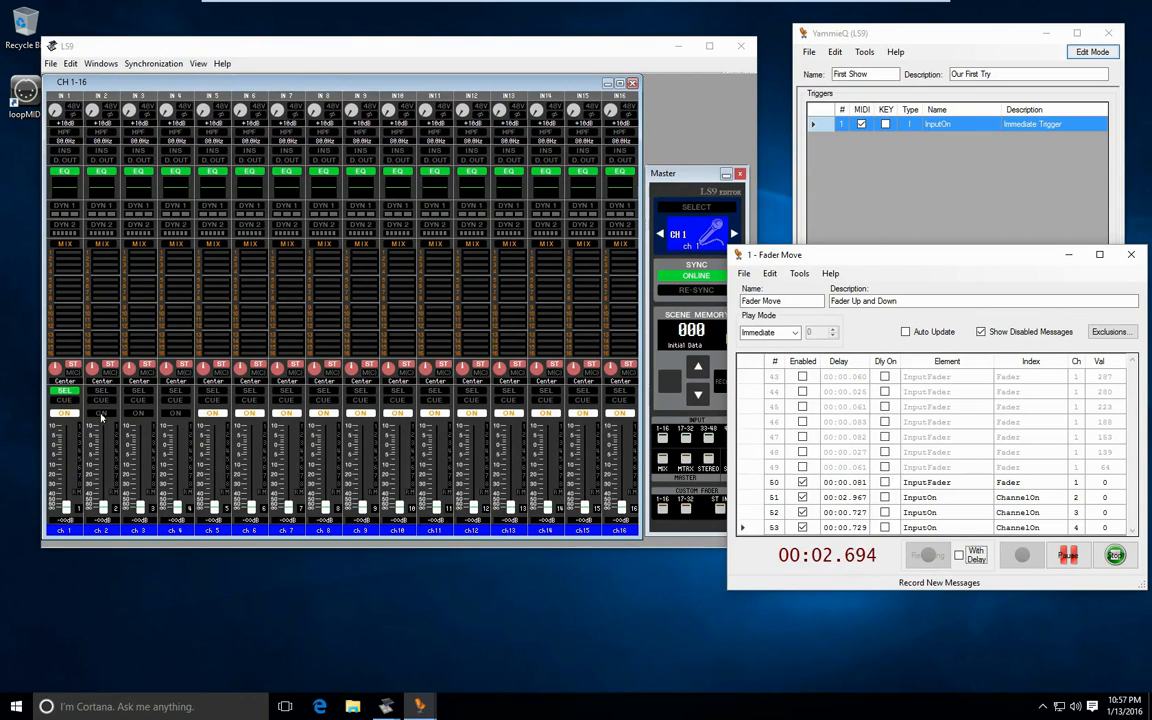
pyautogui.click(140, 414)
pyautogui.click(141, 414)
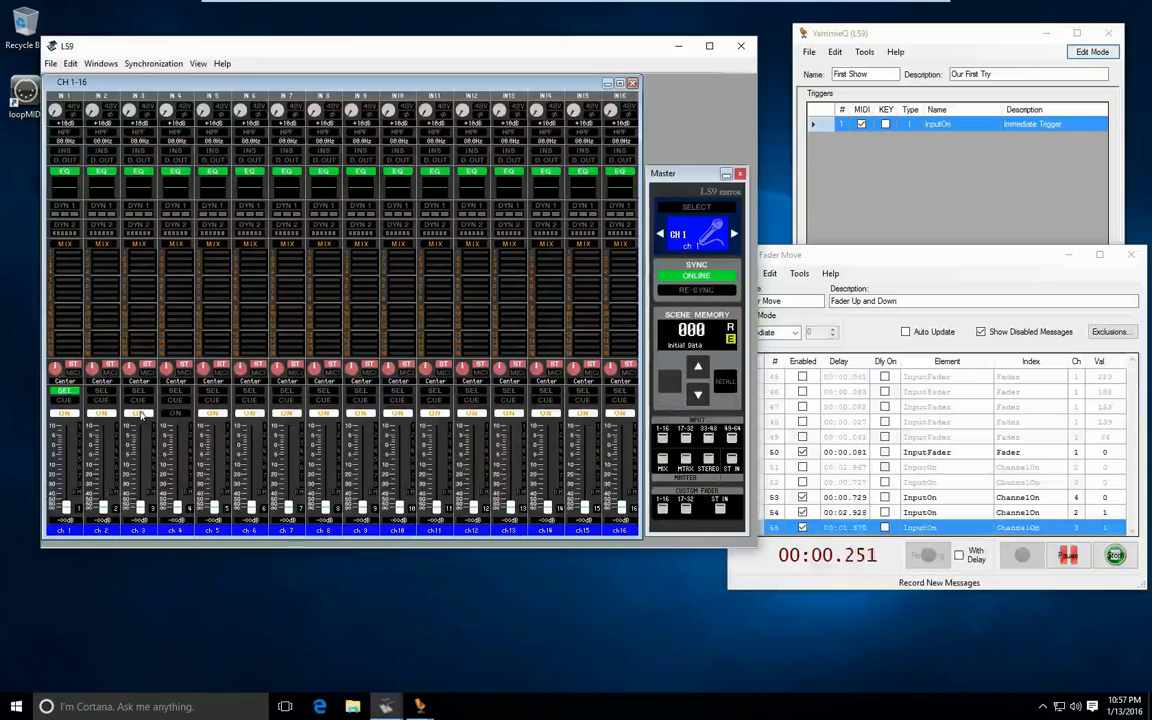
pyautogui.click(177, 414)
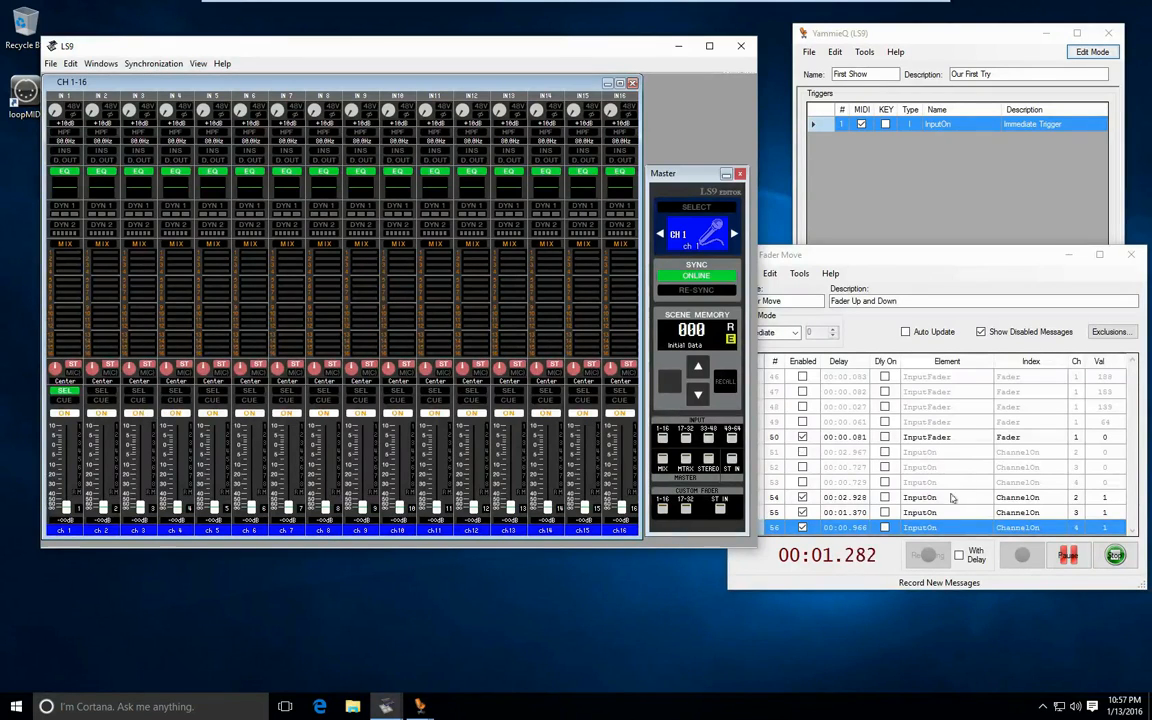
pyautogui.click(1114, 555)
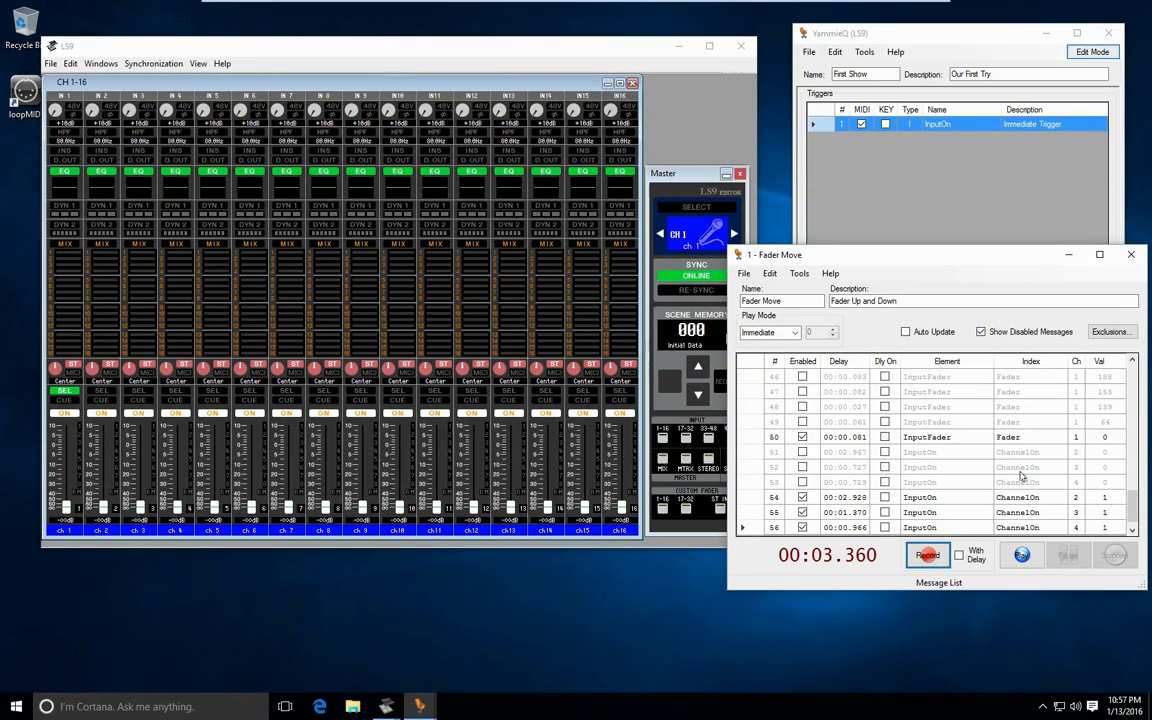
# - Hide the disabled messages in the cue's message list, and show them again
pyautogui.click(981, 331)
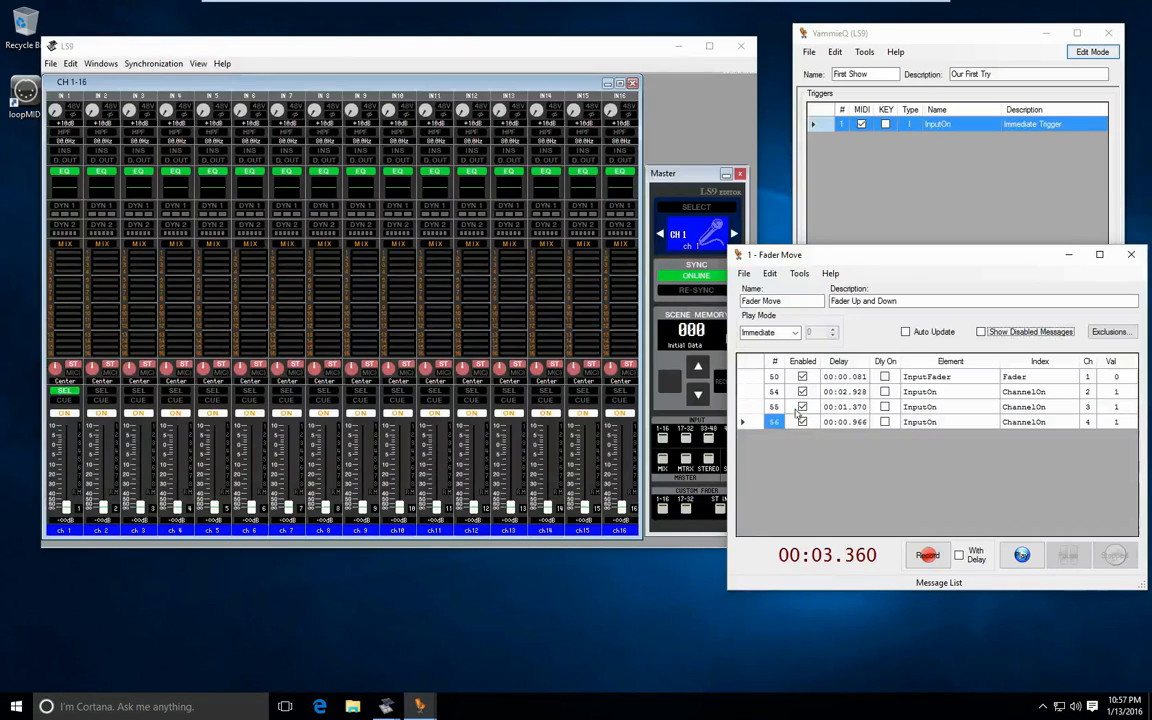
pyautogui.click(982, 333)
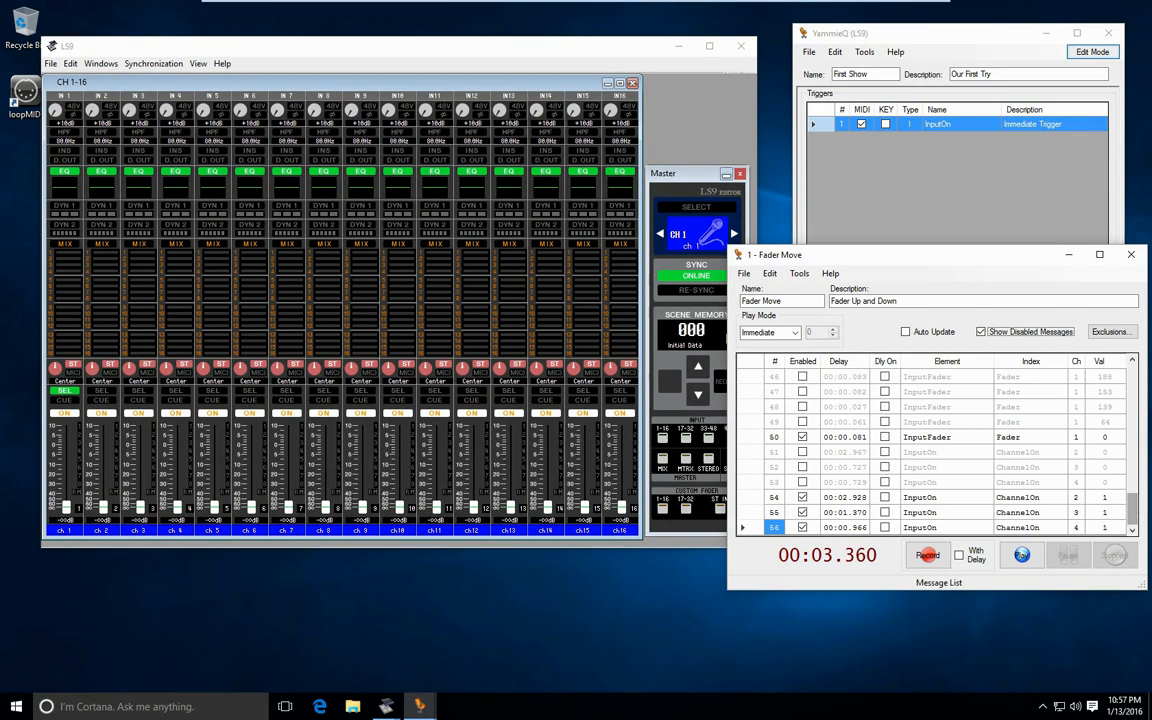
# - Switch channels 2, 3 and 4 off in the LS9 editor, and play the cue to test it without delays
pyautogui.click(103, 415)
pyautogui.click(175, 413)
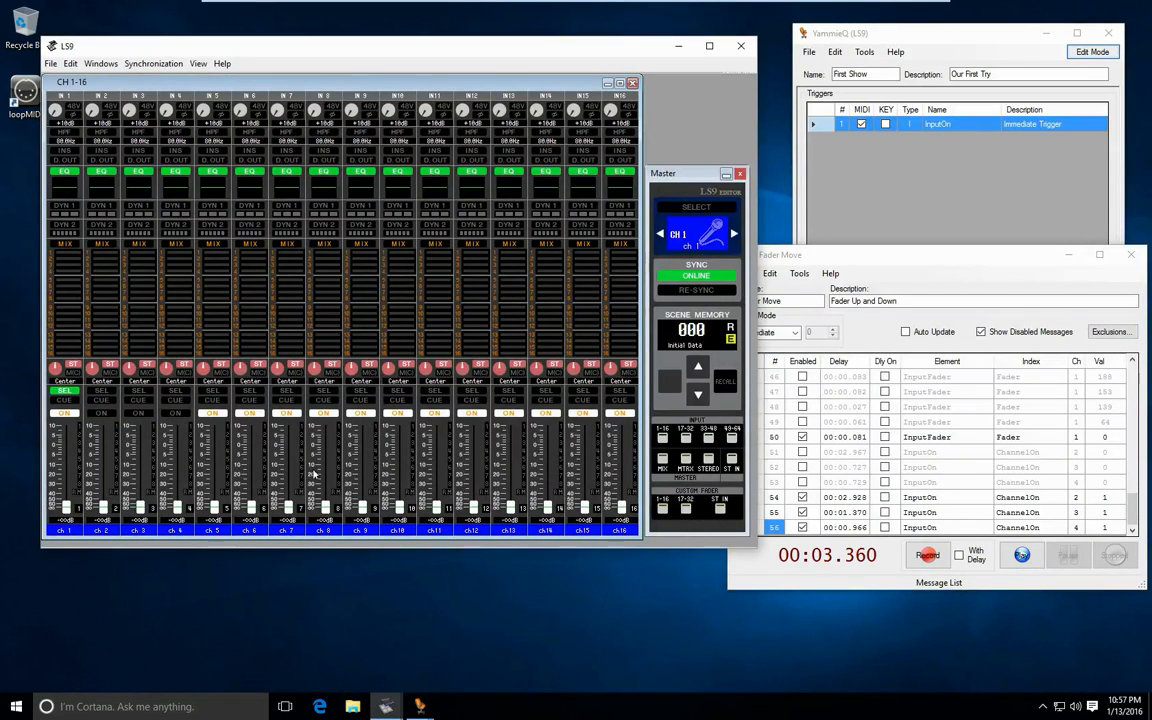
pyautogui.click(1022, 554)
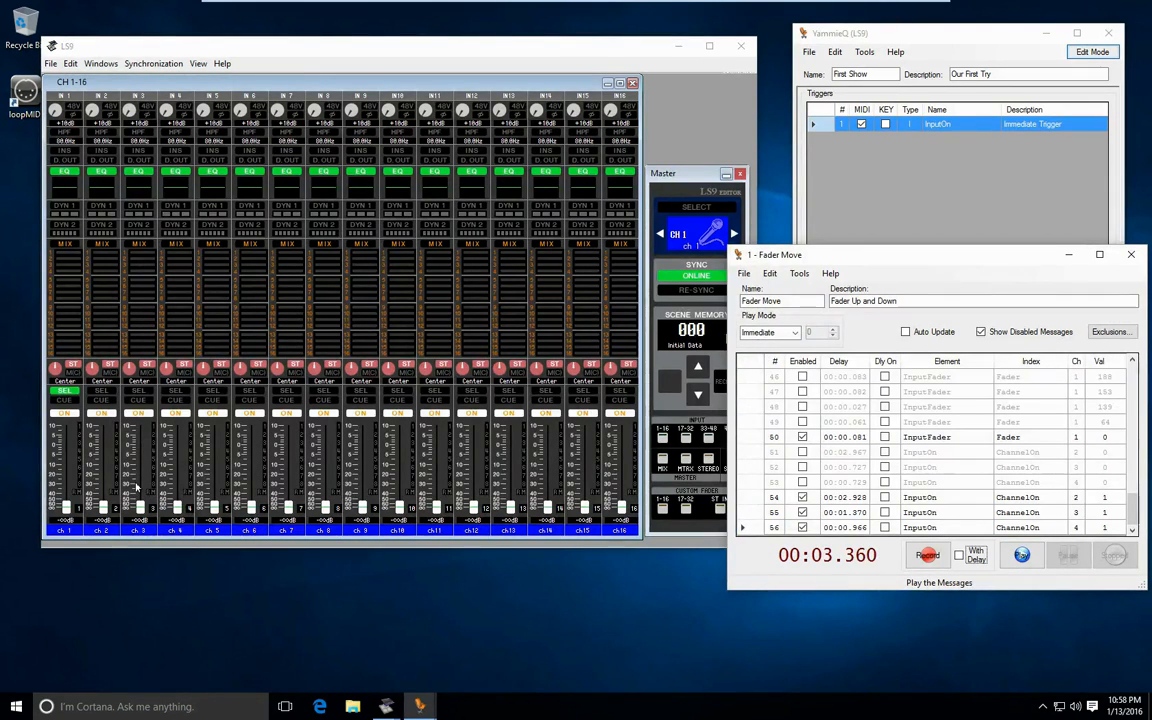
# - Switch channels 2, 3 and 4 off, and enable the recorded delay for cue messages 54, 55 and 56
pyautogui.click(103, 413)
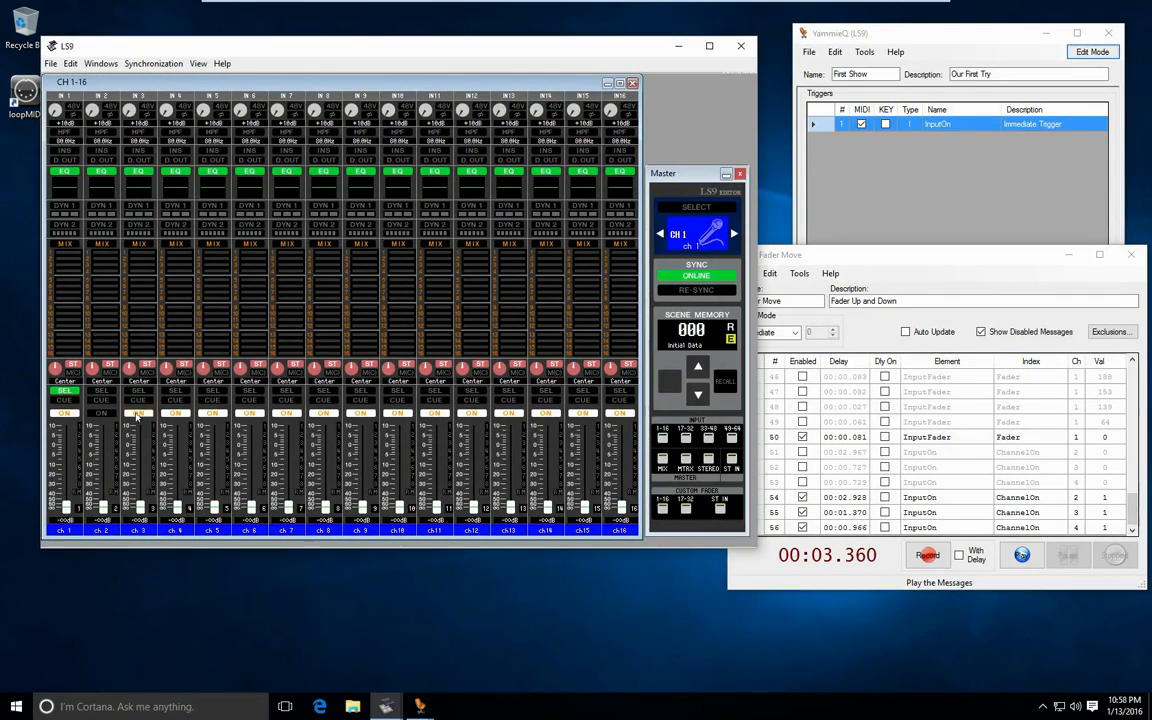
pyautogui.click(137, 413)
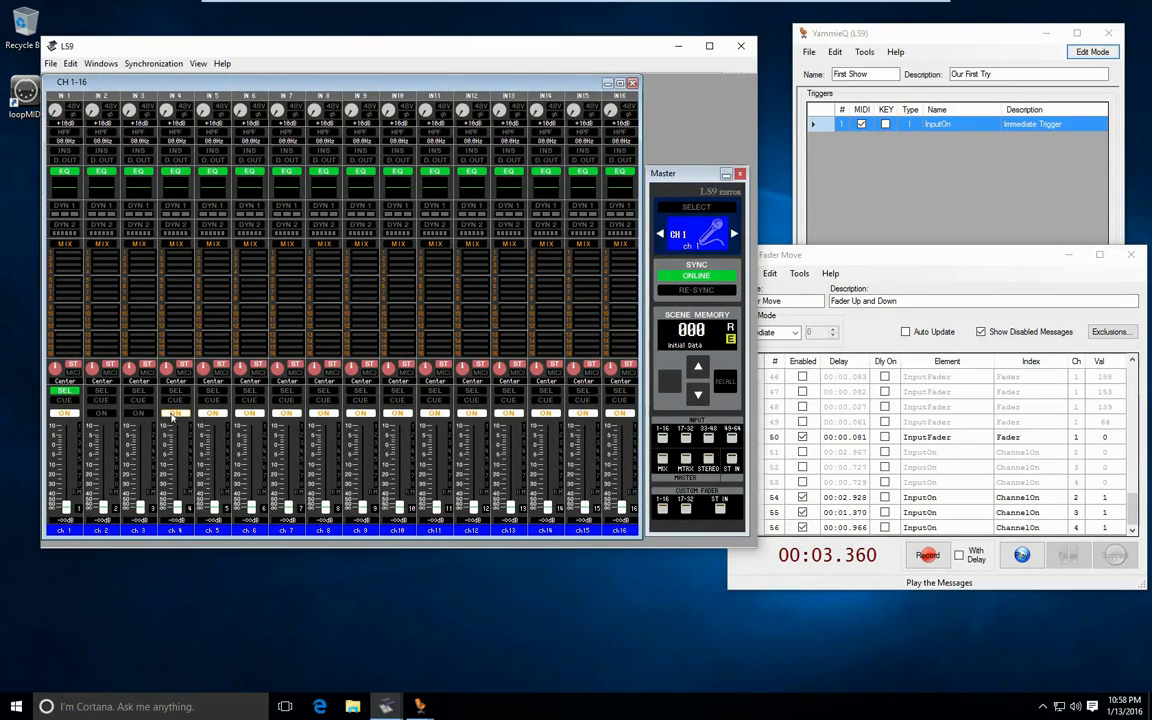
pyautogui.click(884, 497)
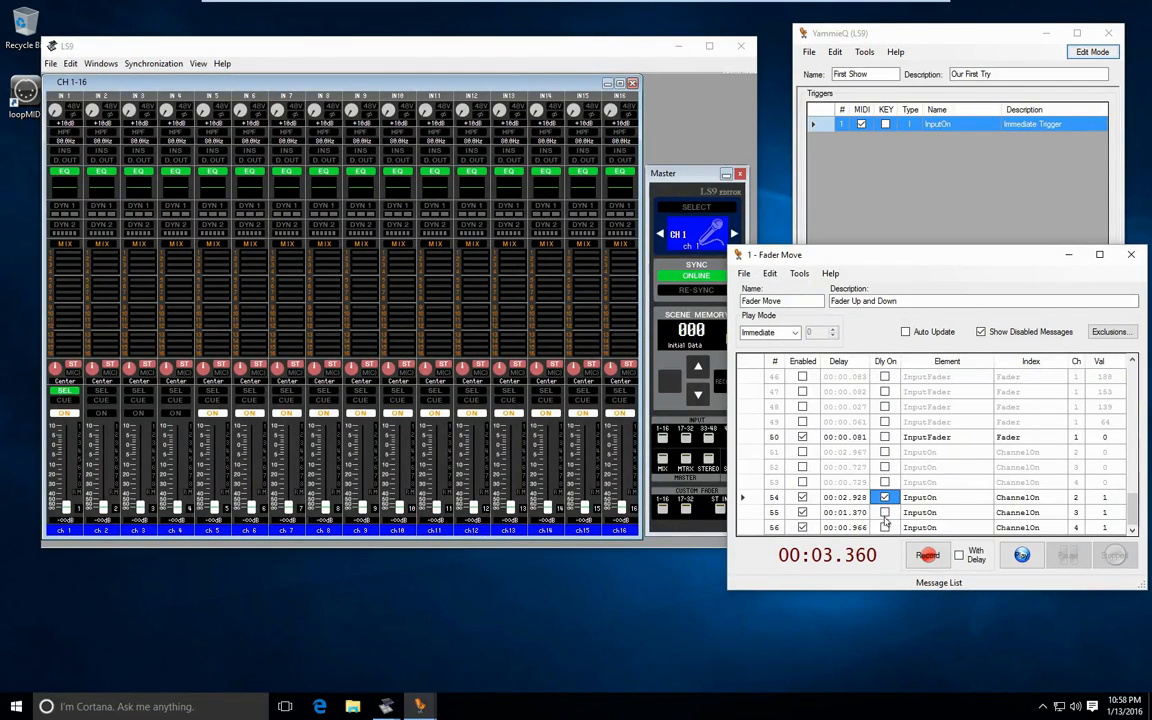
pyautogui.click(884, 512)
pyautogui.click(884, 527)
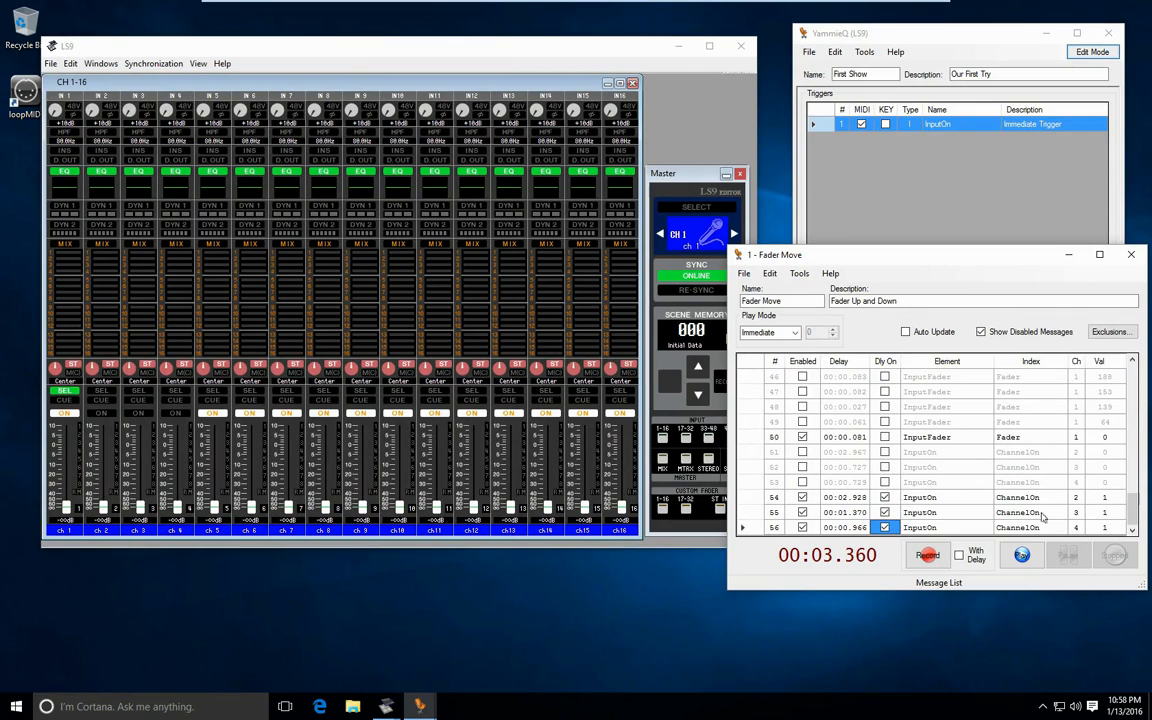
# - Play the cue with its delays, switch channels 2, 3 and 4 off, and play it again
pyautogui.click(1021, 555)
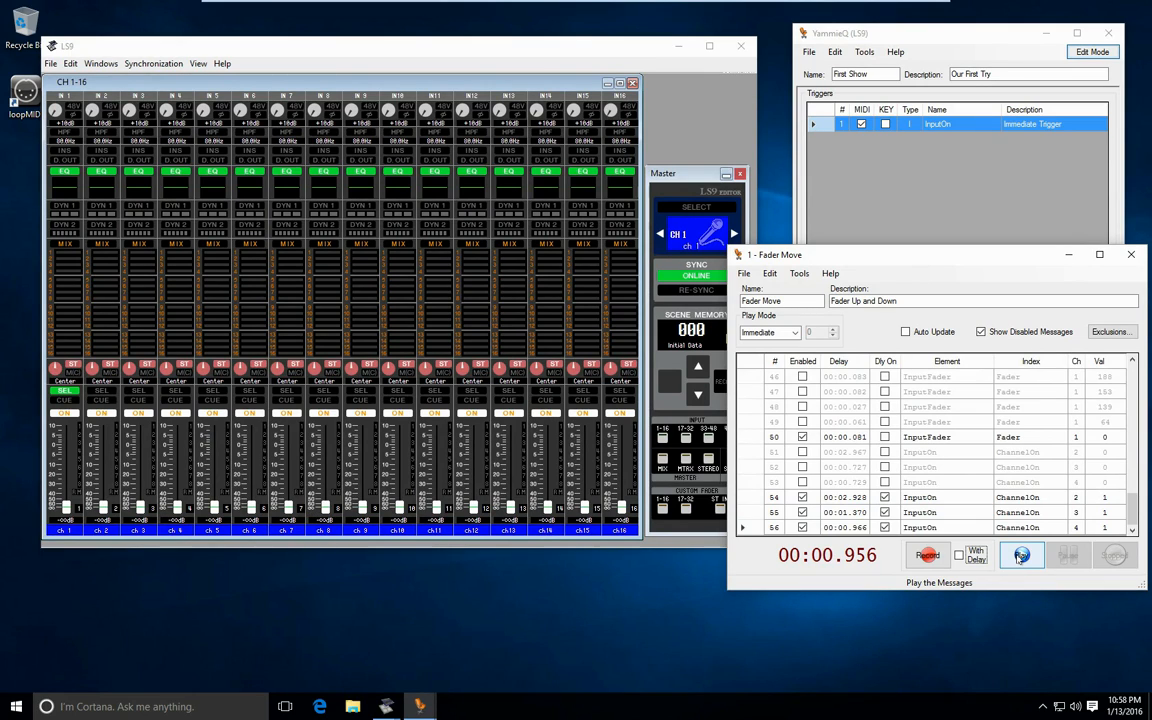
pyautogui.click(128, 413)
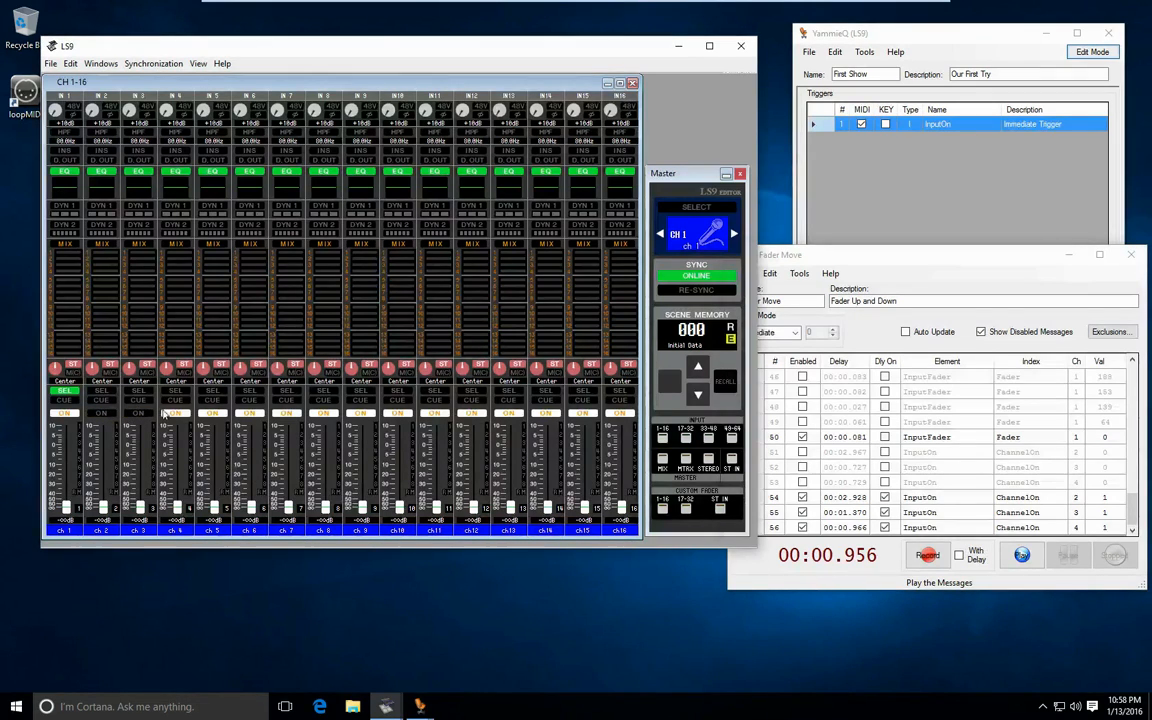
pyautogui.click(1019, 558)
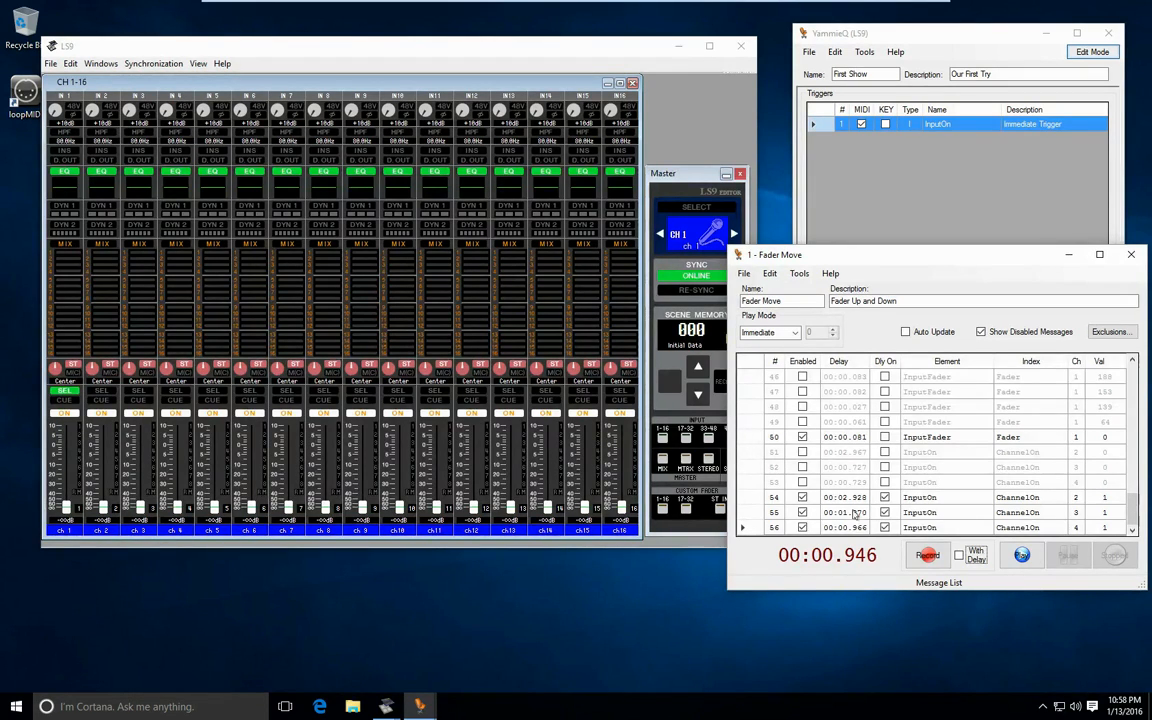
# - Turn off the delay of cue message 55, and play the cue with channels 2, 3 and 4 switched off first
pyautogui.click(884, 512)
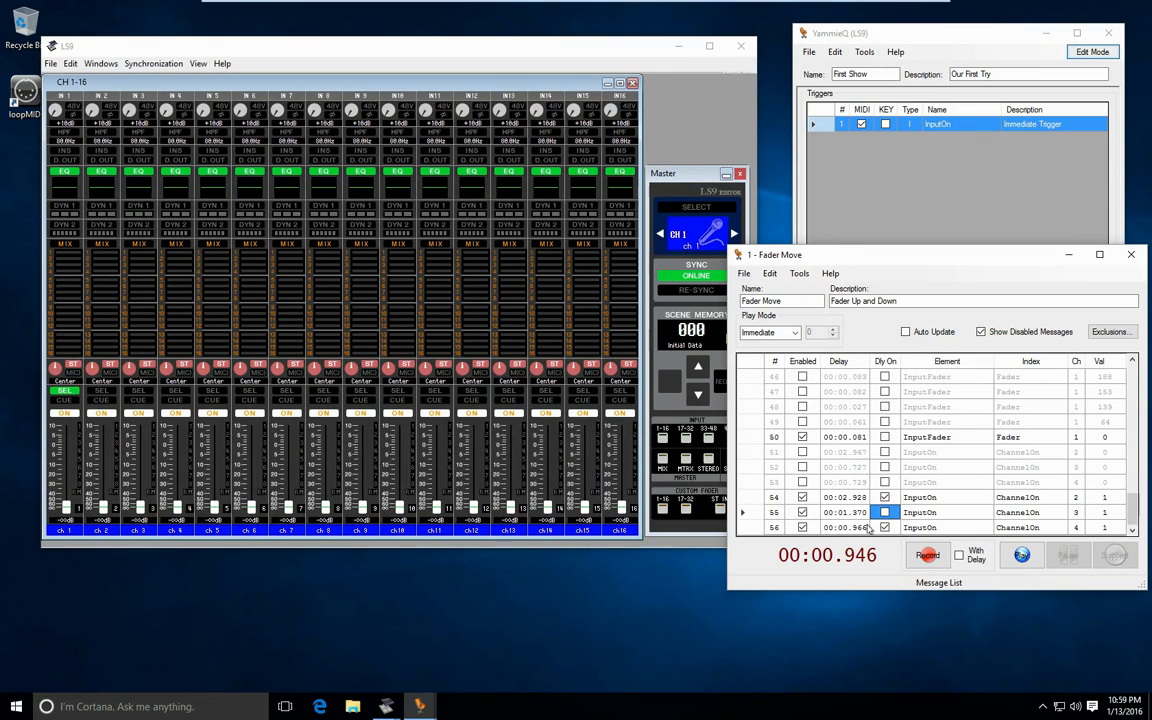
pyautogui.click(115, 416)
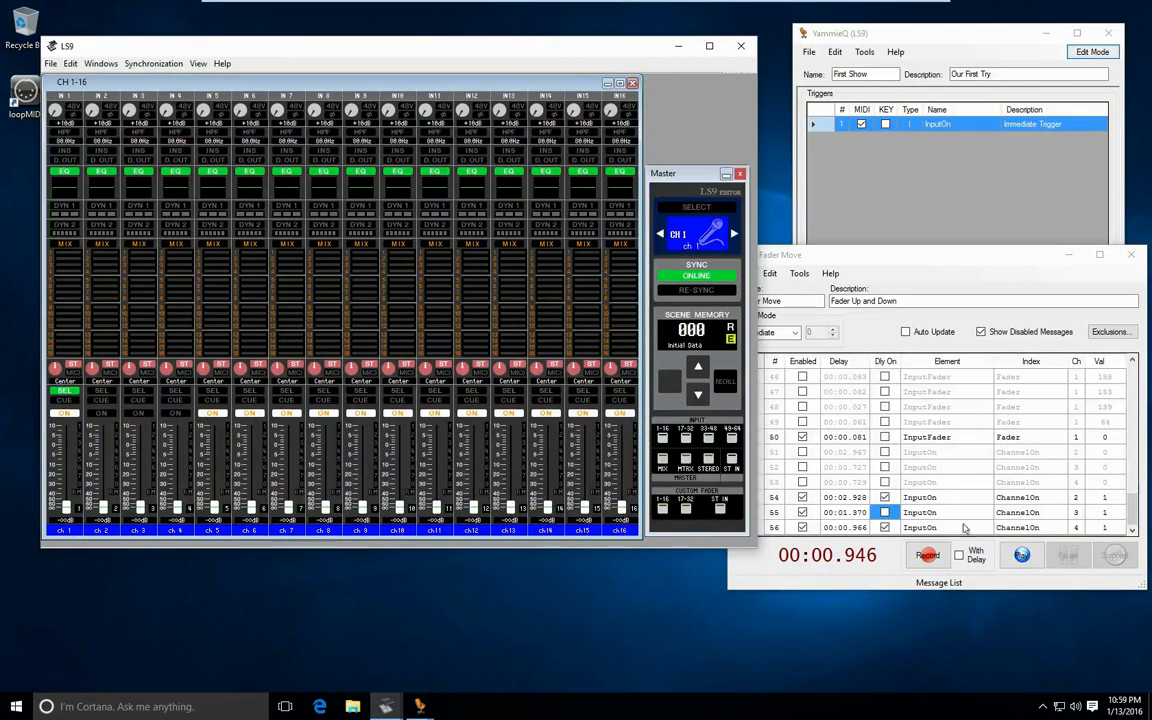
pyautogui.click(905, 497)
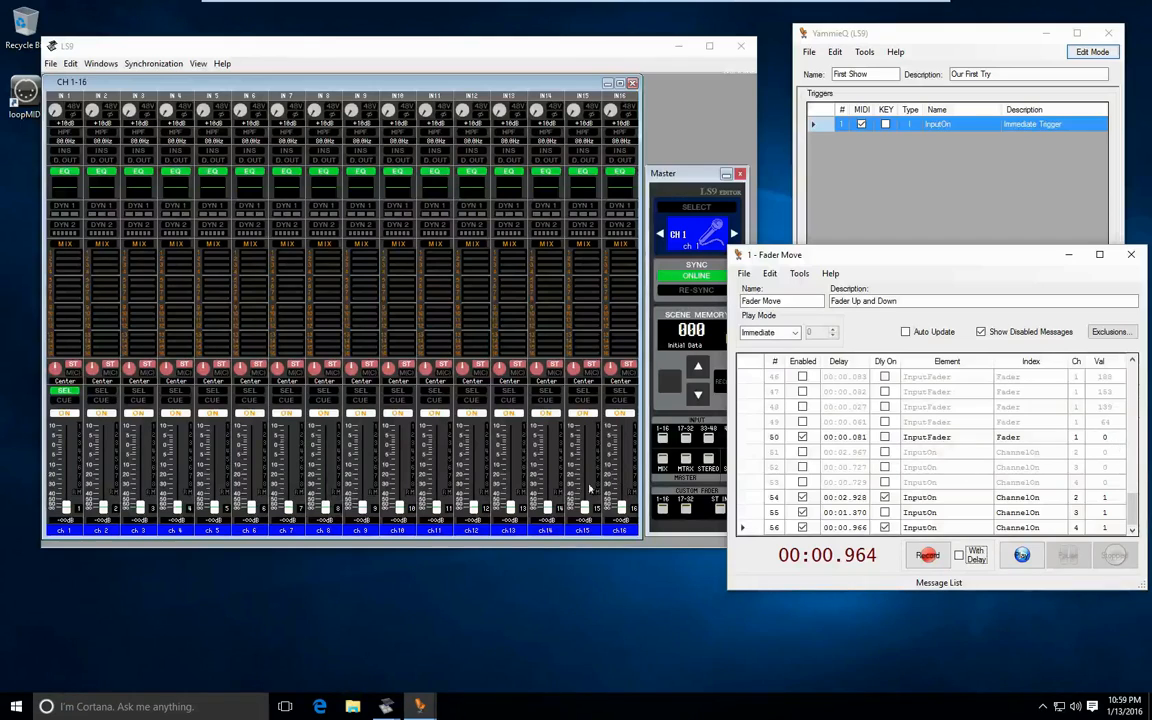
# - Raise the channel 1 fader to about -3 dB, switch channels 2 and 3 off, and play the cue to test it
pyautogui.moveTo(67, 507); pyautogui.dragTo(70, 451)
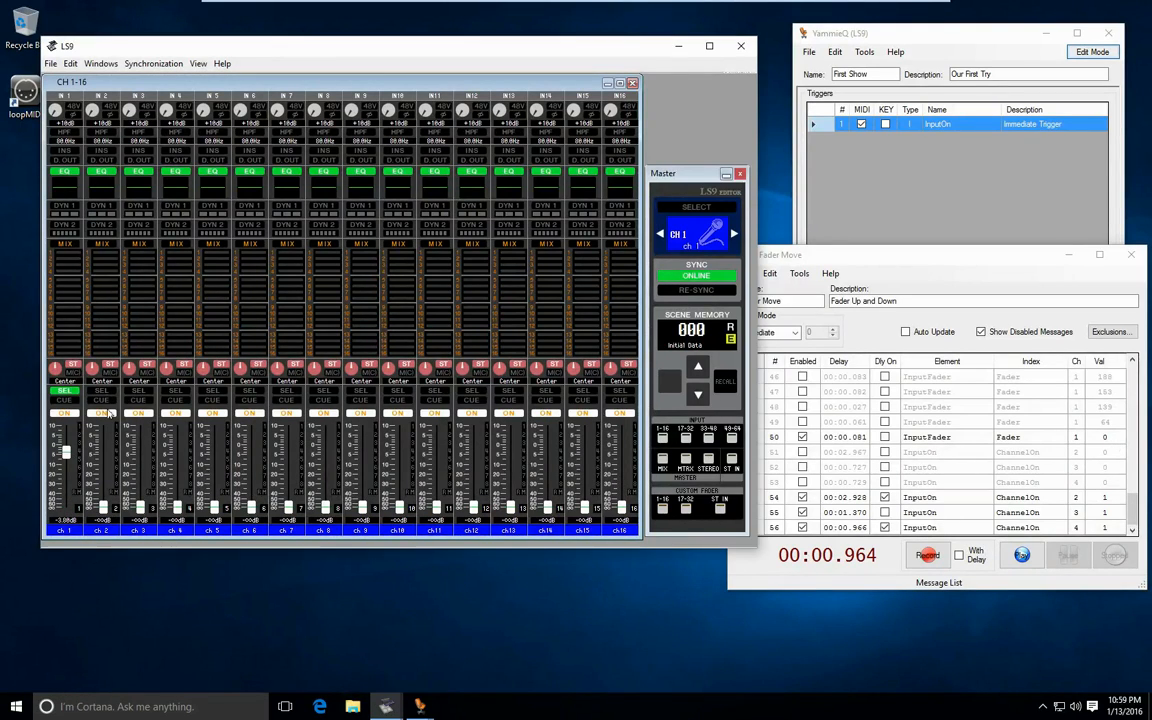
pyautogui.click(105, 413)
pyautogui.click(152, 413)
pyautogui.click(1021, 555)
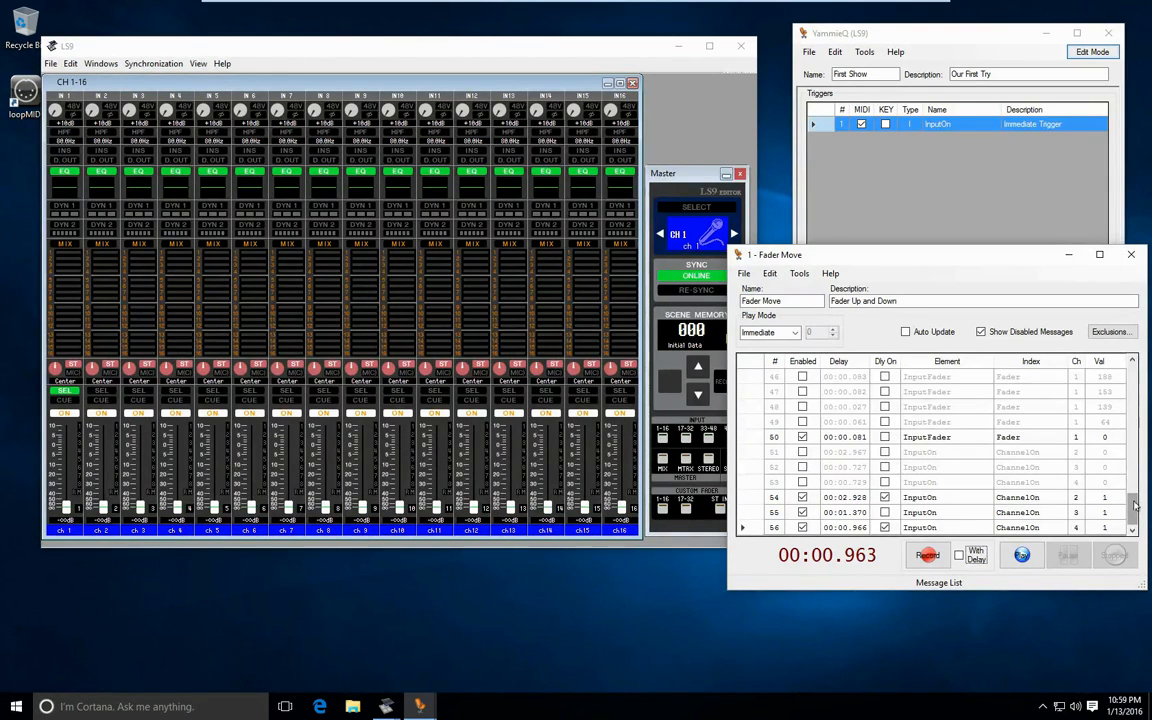
# - Enable cue messages 48 and 49 individually, and enable all remaining messages at once
pyautogui.moveTo(1135, 505); pyautogui.dragTo(1133, 508)
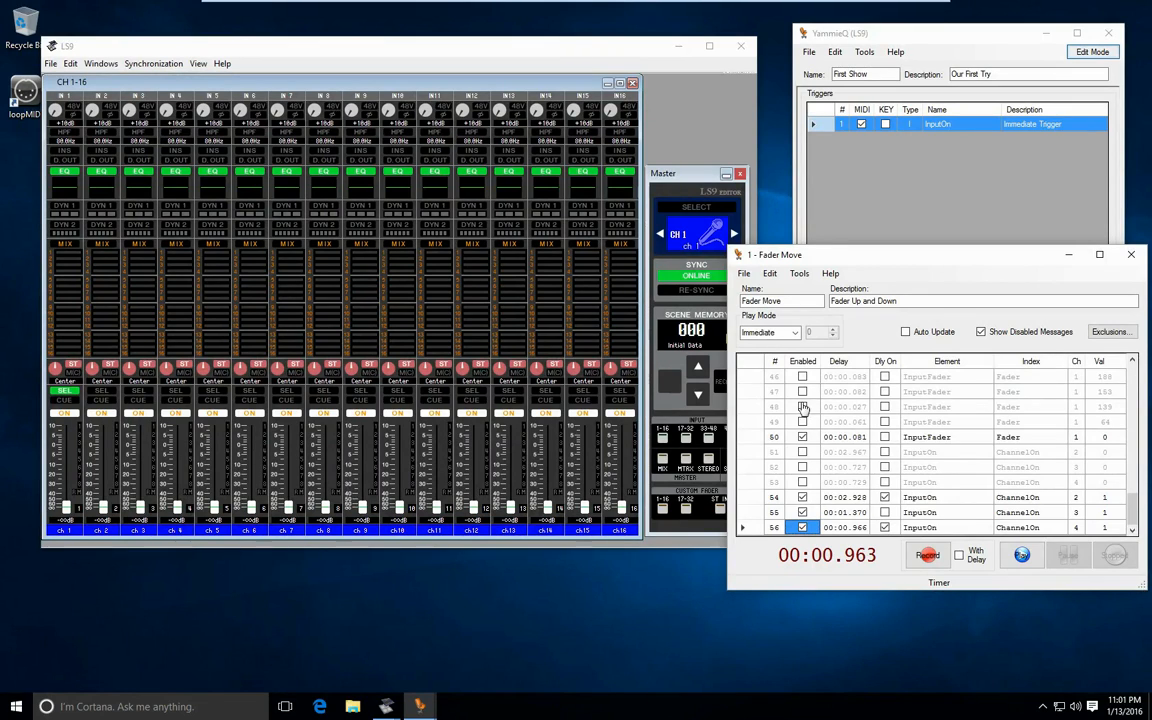
pyautogui.click(802, 437)
pyautogui.click(802, 407)
pyautogui.click(802, 422)
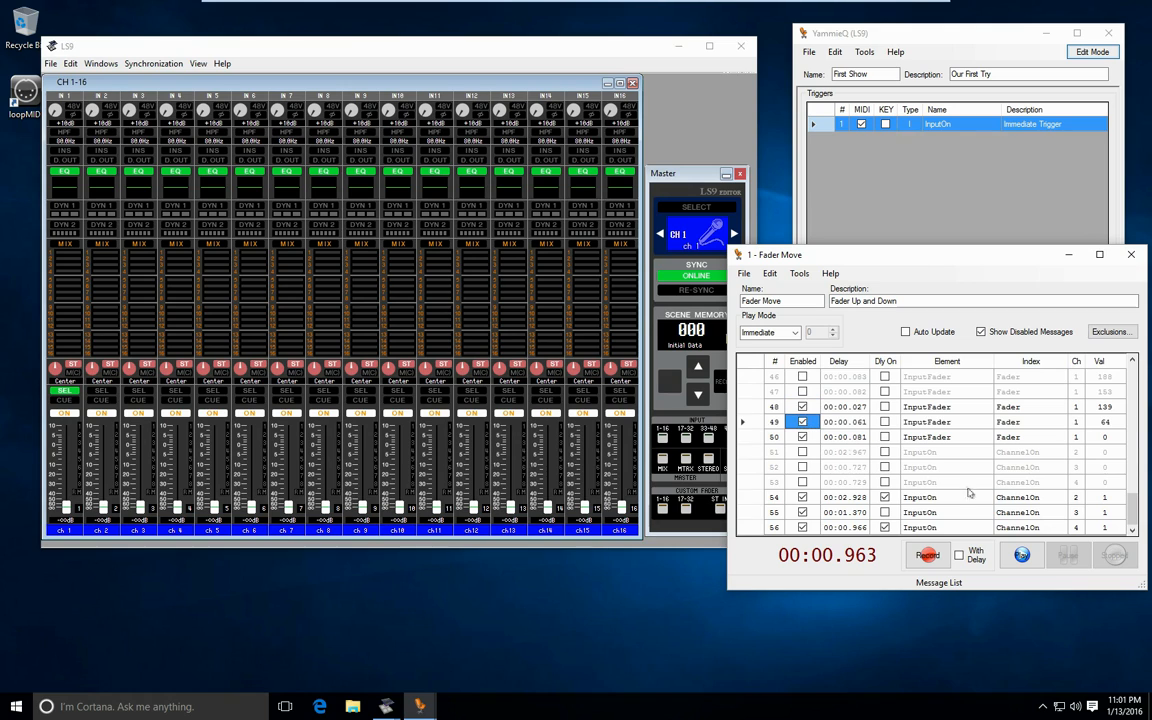
pyautogui.click(802, 363)
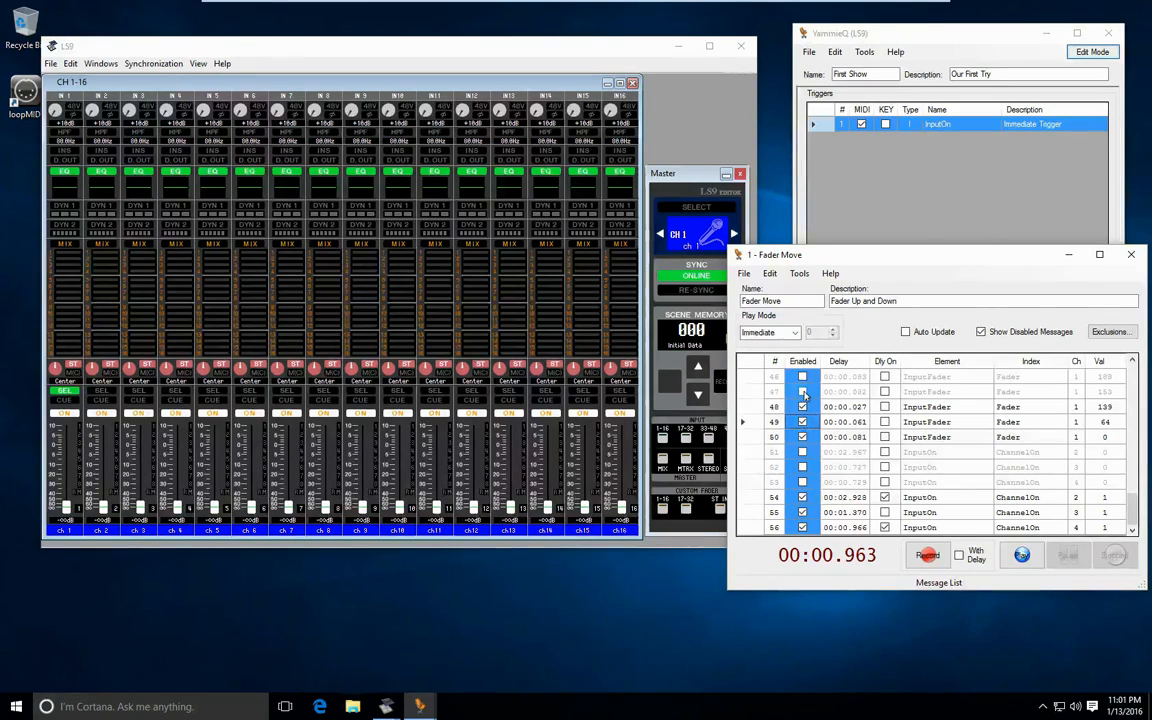
pyautogui.click(803, 392)
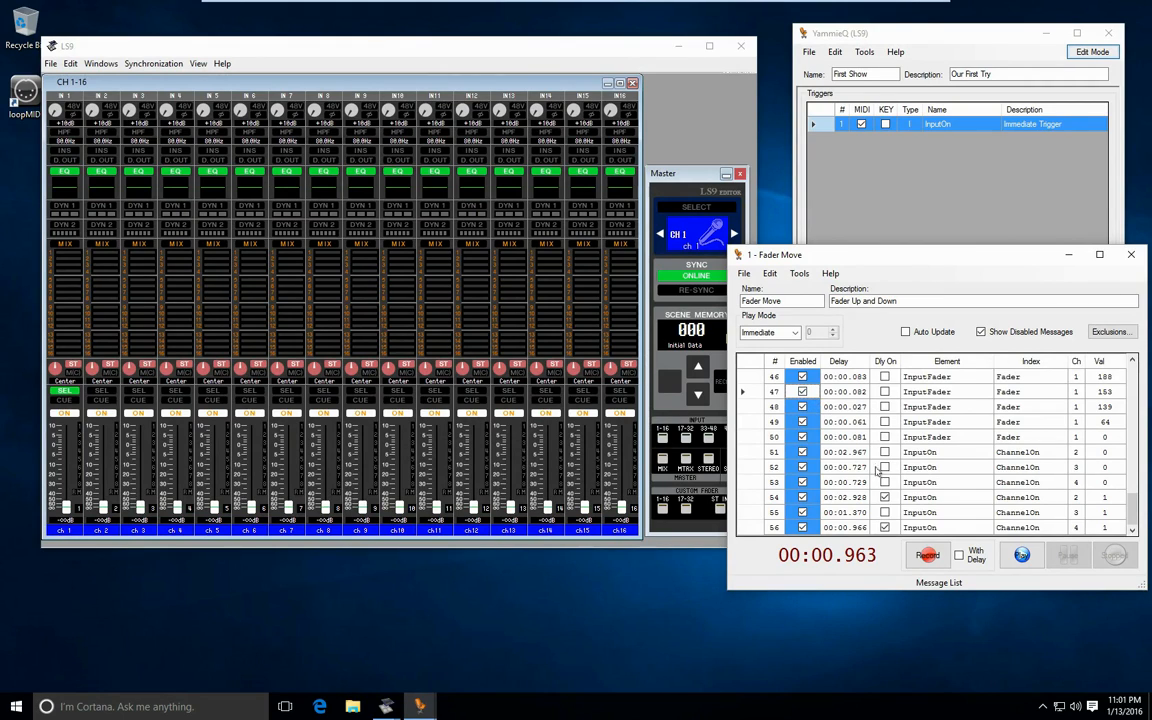
# - Disable messages 51, 52 and 53, which switch channels 2, 3 and 4 off, and delete all three from the cue
pyautogui.click(802, 452)
pyautogui.click(802, 467)
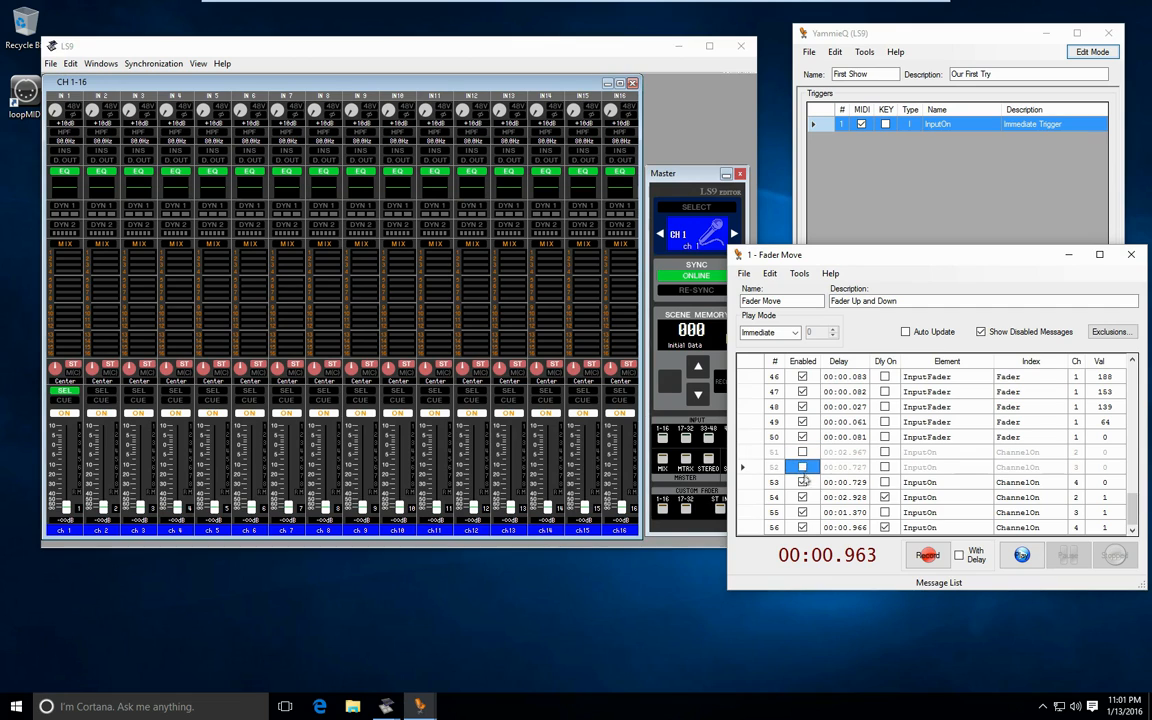
pyautogui.click(810, 482)
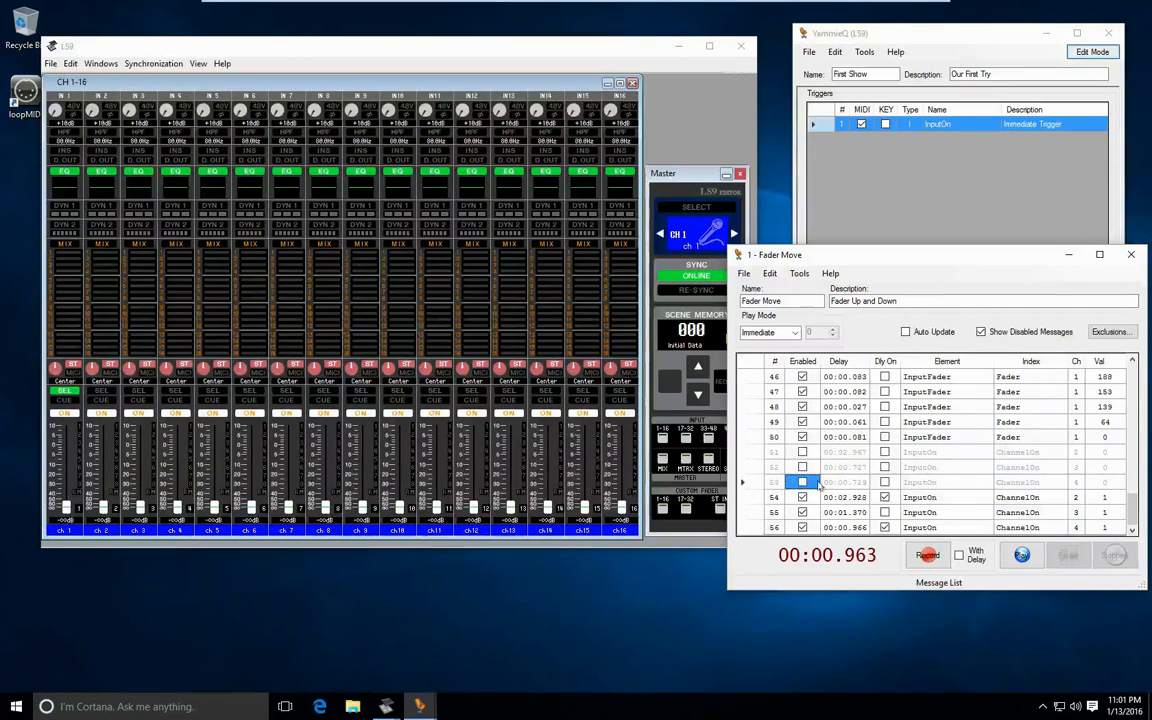
pyautogui.click(745, 452)
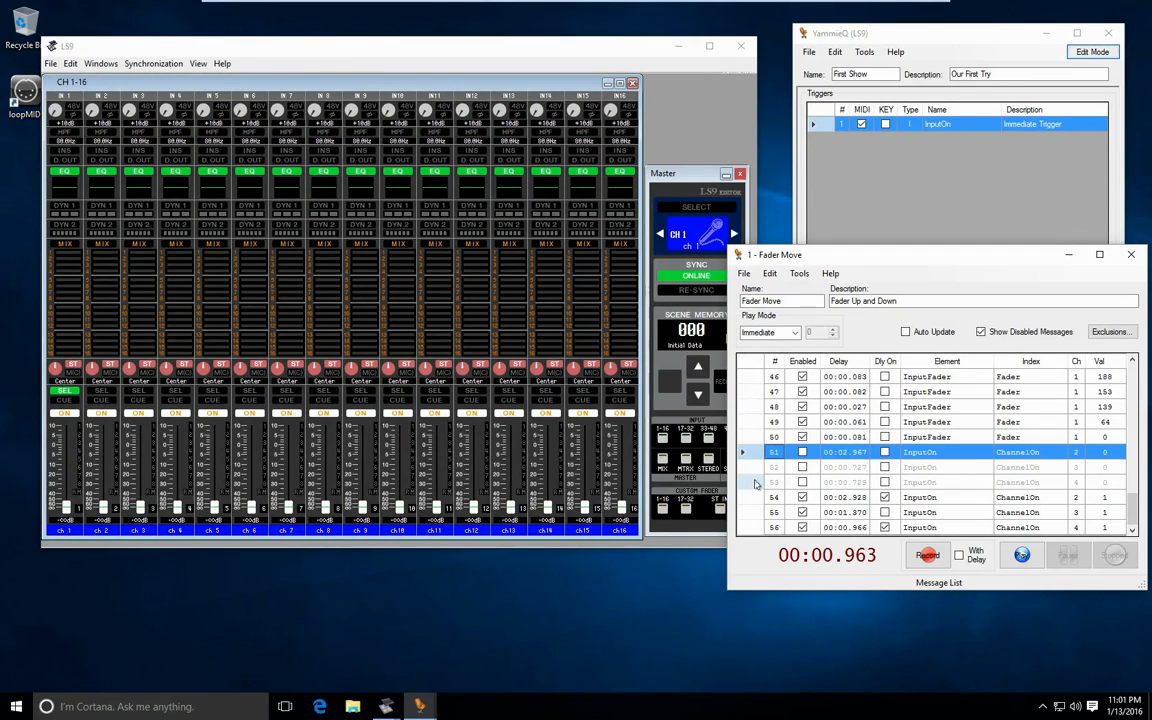
pyautogui.keyDown('shift'); pyautogui.click(756, 484); pyautogui.keyUp('shift')
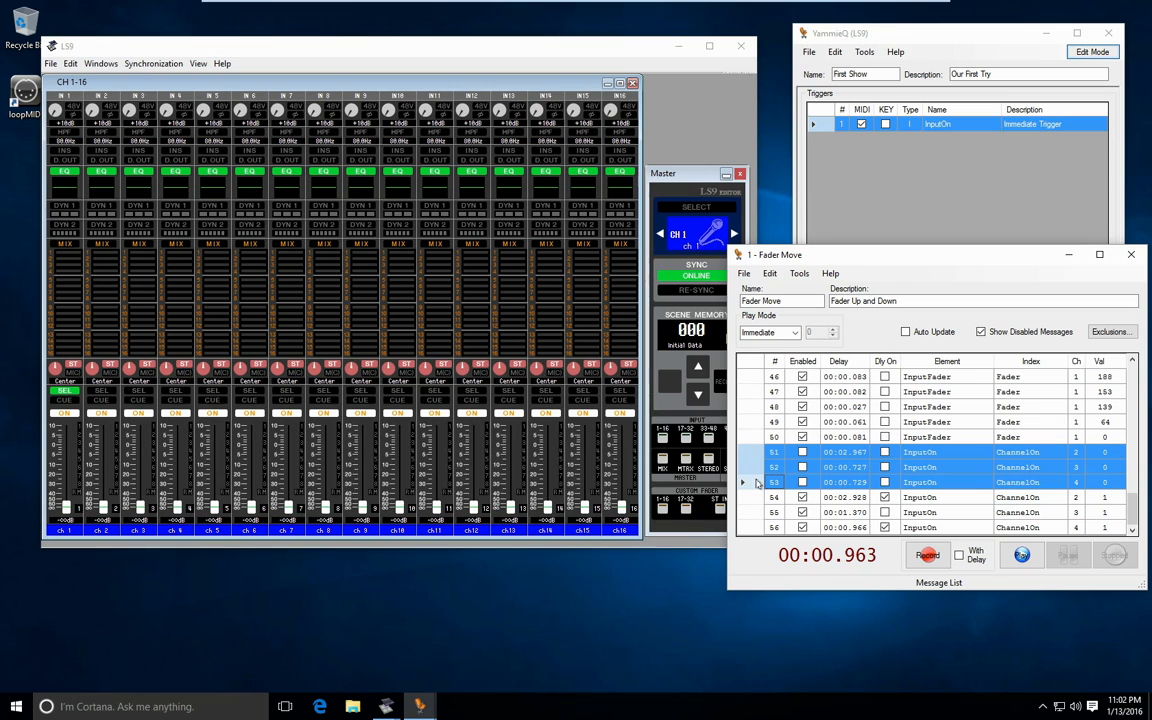
pyautogui.rightClick(757, 484)
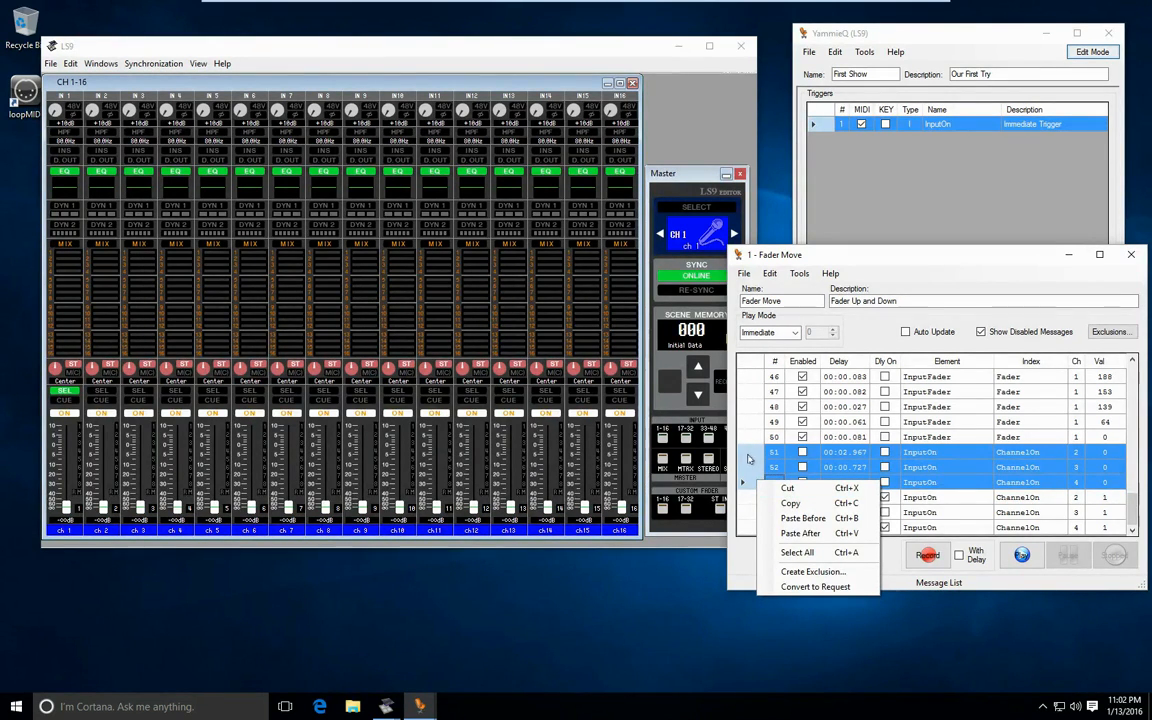
pyautogui.click(756, 453)
pyautogui.rightClick(756, 453)
pyautogui.click(780, 462)
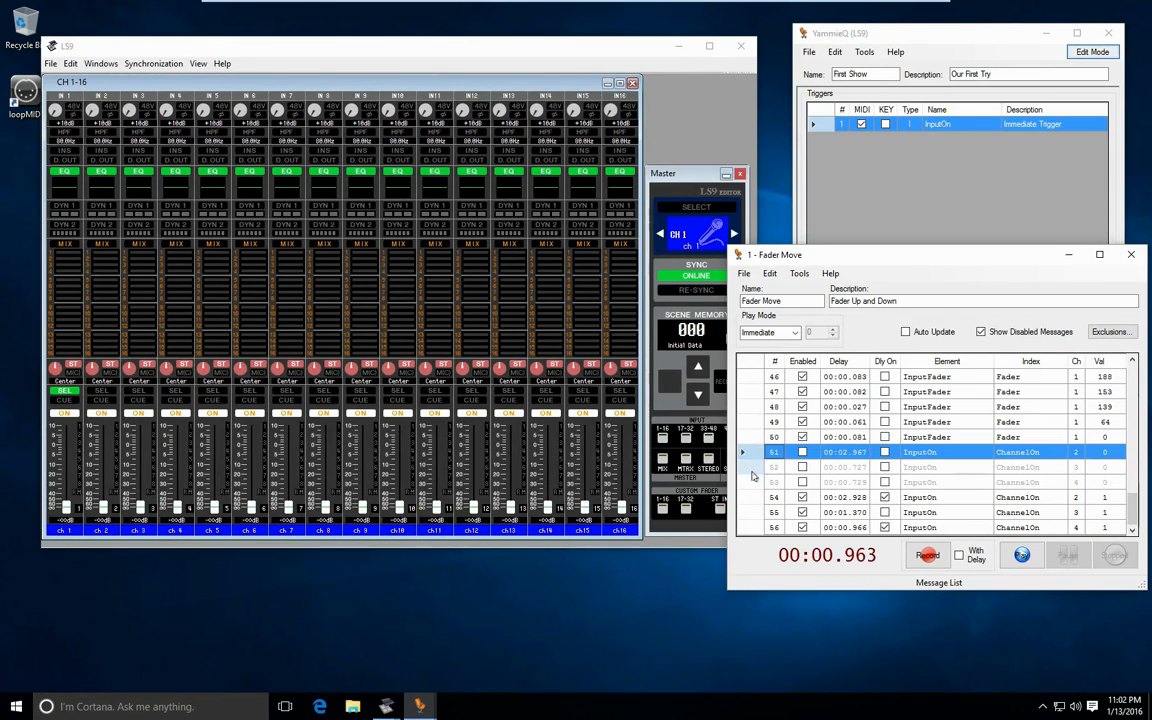
pyautogui.keyDown('shift'); pyautogui.click(756, 483); pyautogui.keyUp('shift')
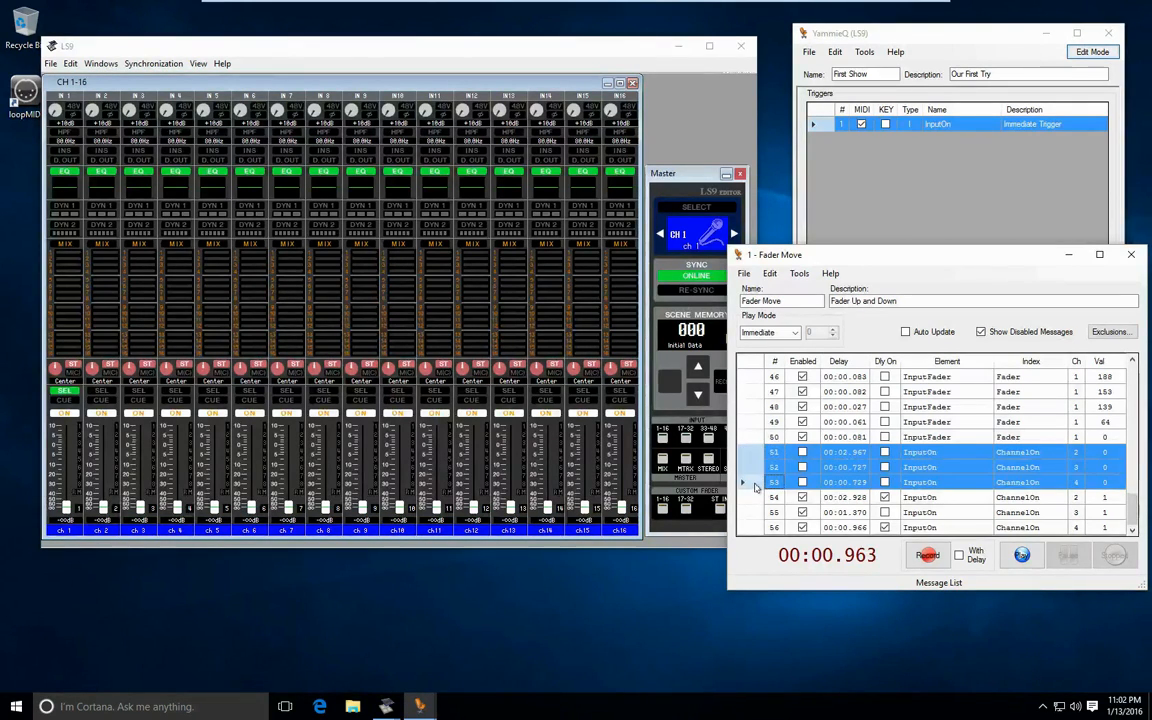
pyautogui.press('Delete')
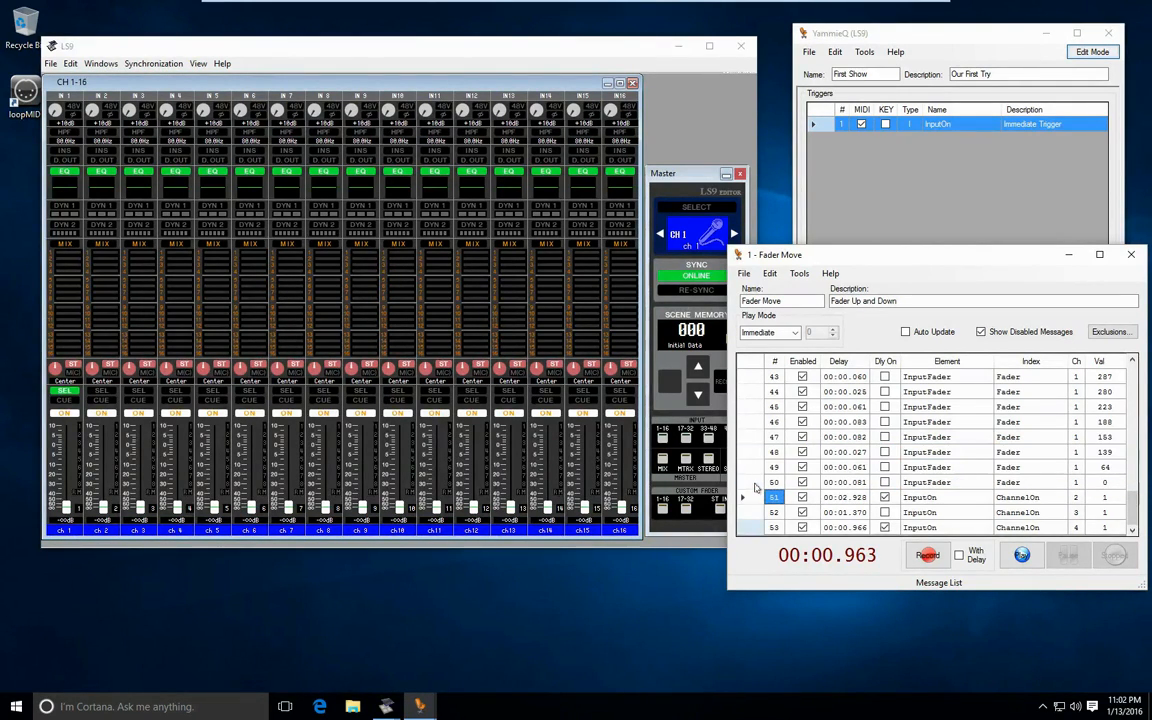
# - Turn on the recorded delay for all messages of the cue at once
pyautogui.moveTo(1132, 503); pyautogui.dragTo(1137, 366)
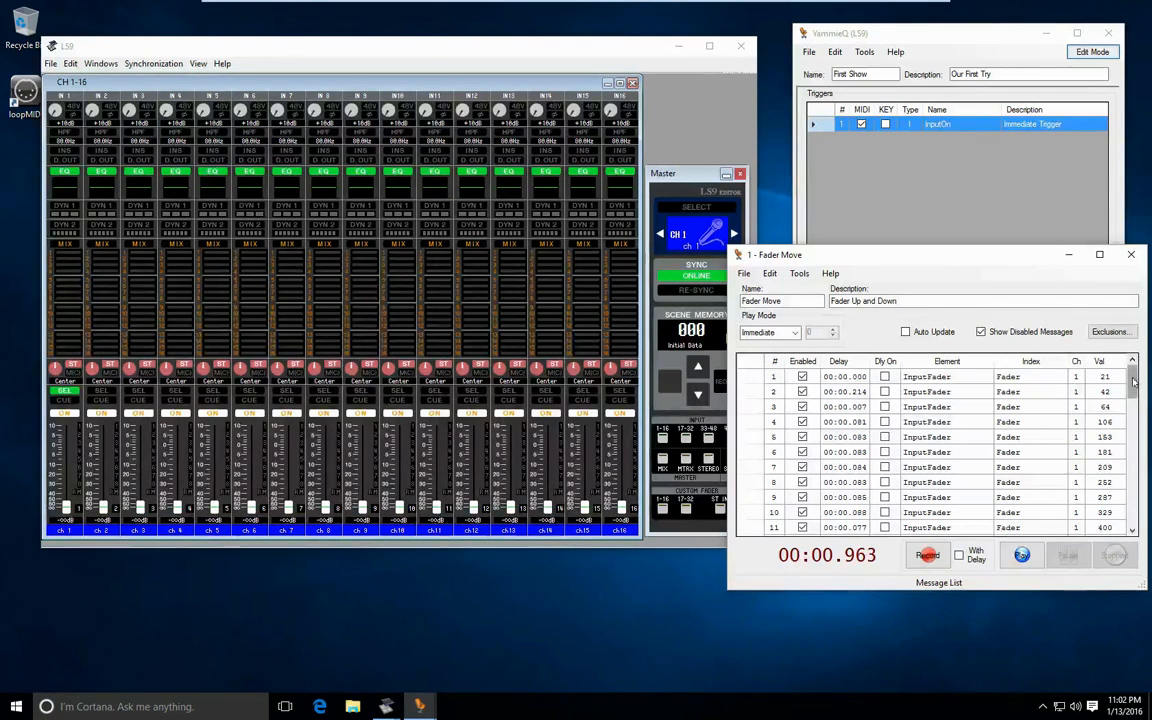
pyautogui.moveTo(1134, 381); pyautogui.dragTo(1134, 504)
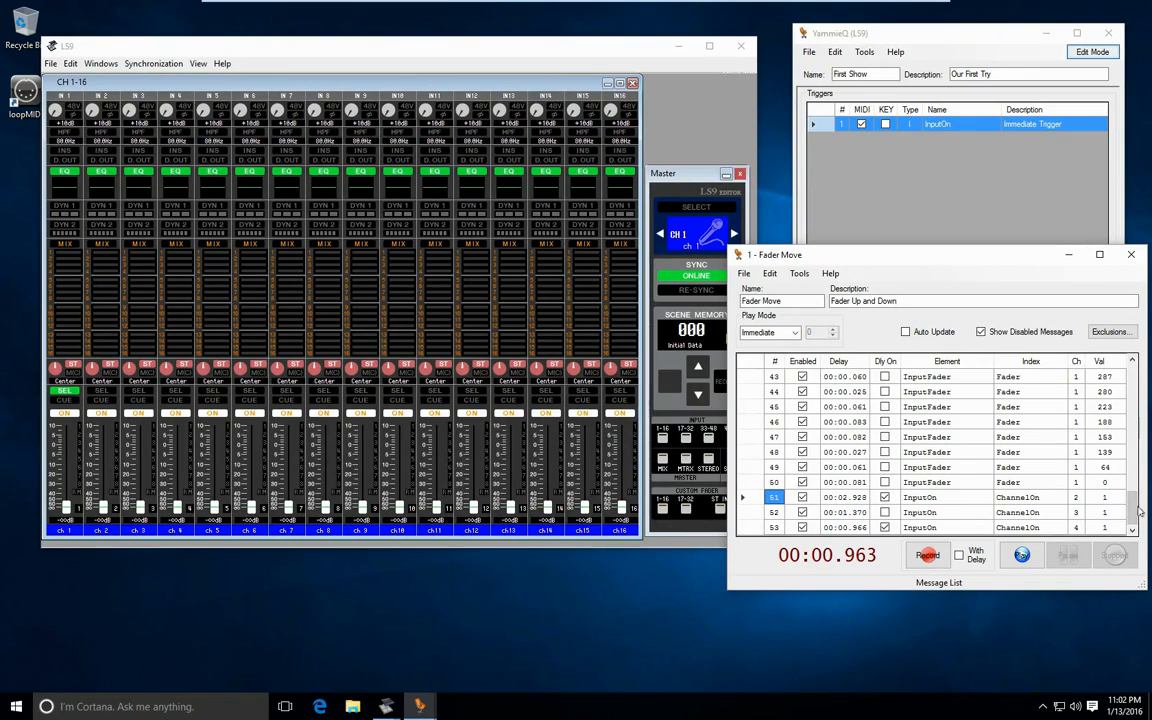
pyautogui.click(886, 362)
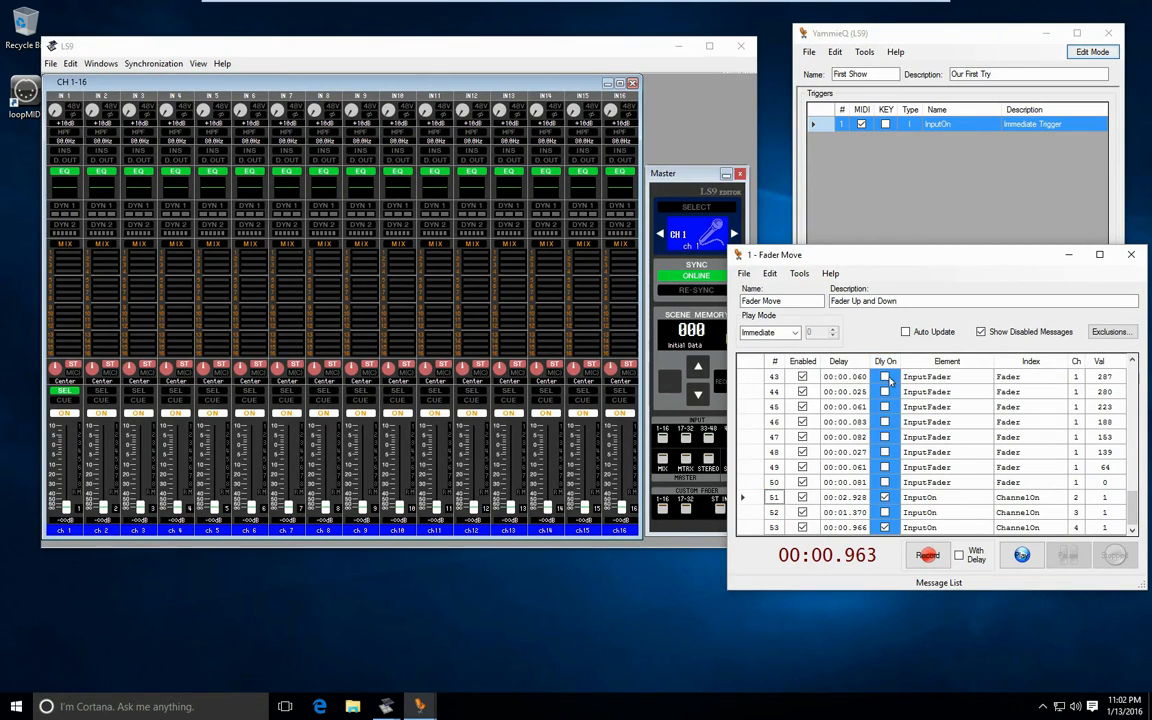
pyautogui.click(885, 377)
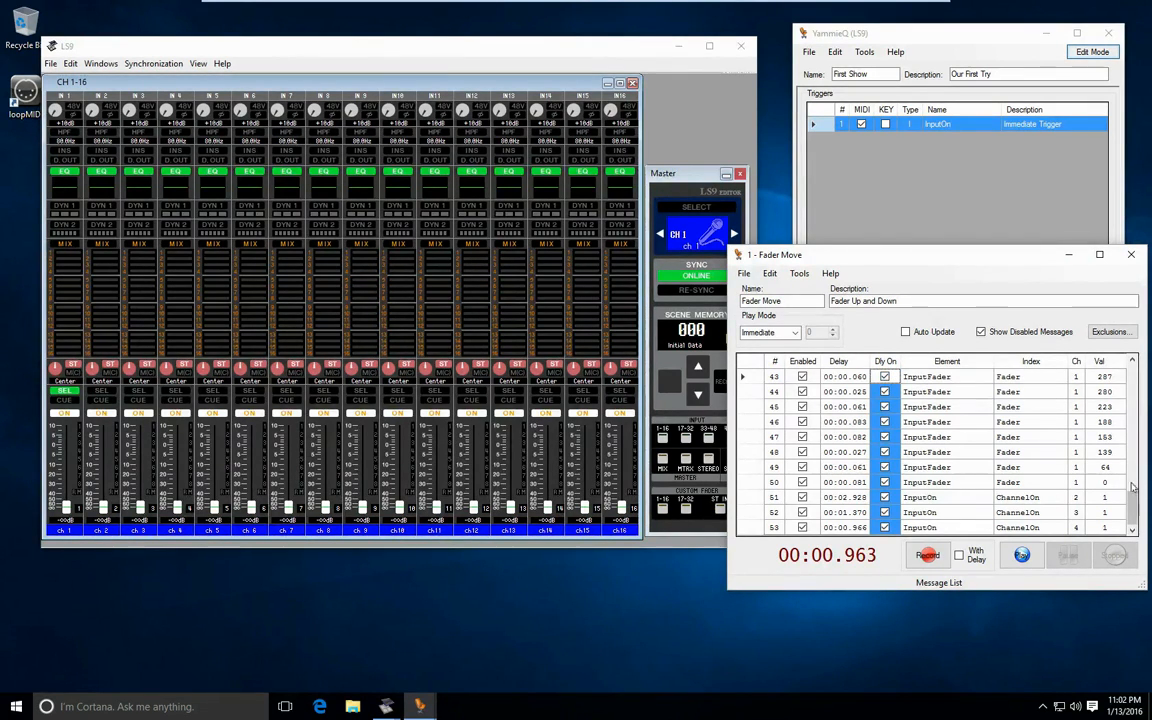
pyautogui.moveTo(1133, 505); pyautogui.dragTo(1138, 372)
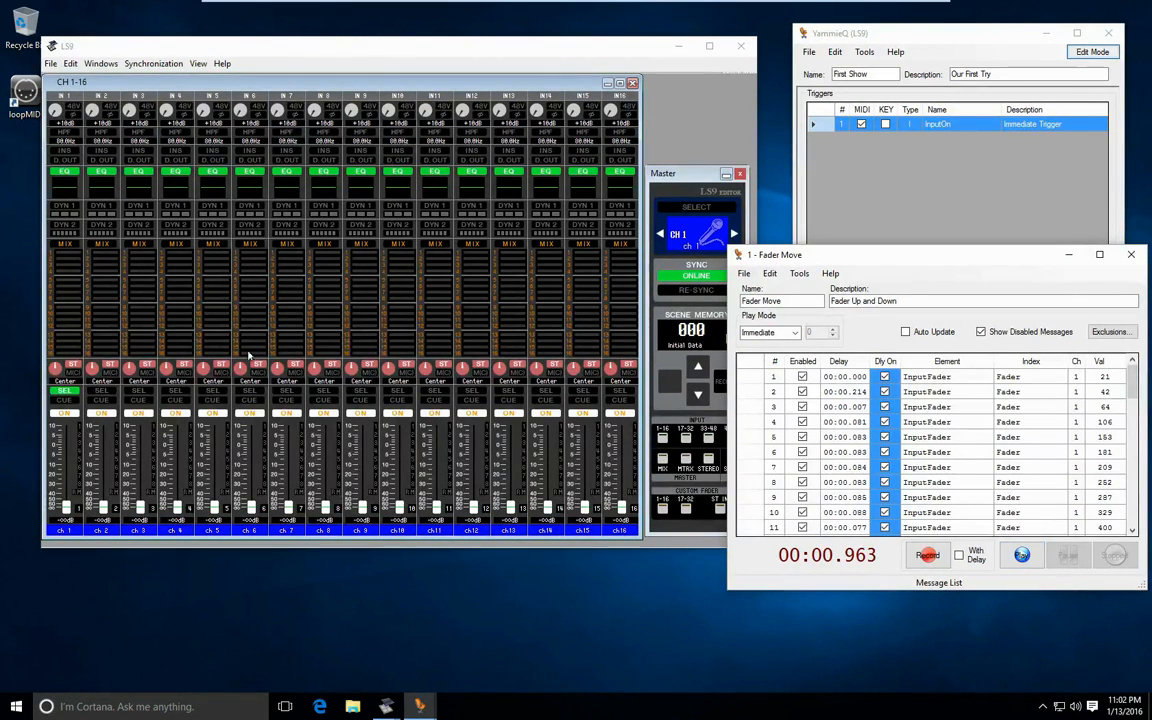
# - Switch channels 2, 3 and 4 off in the LS9 editor, and play the cue with every delay active
pyautogui.click(145, 422)
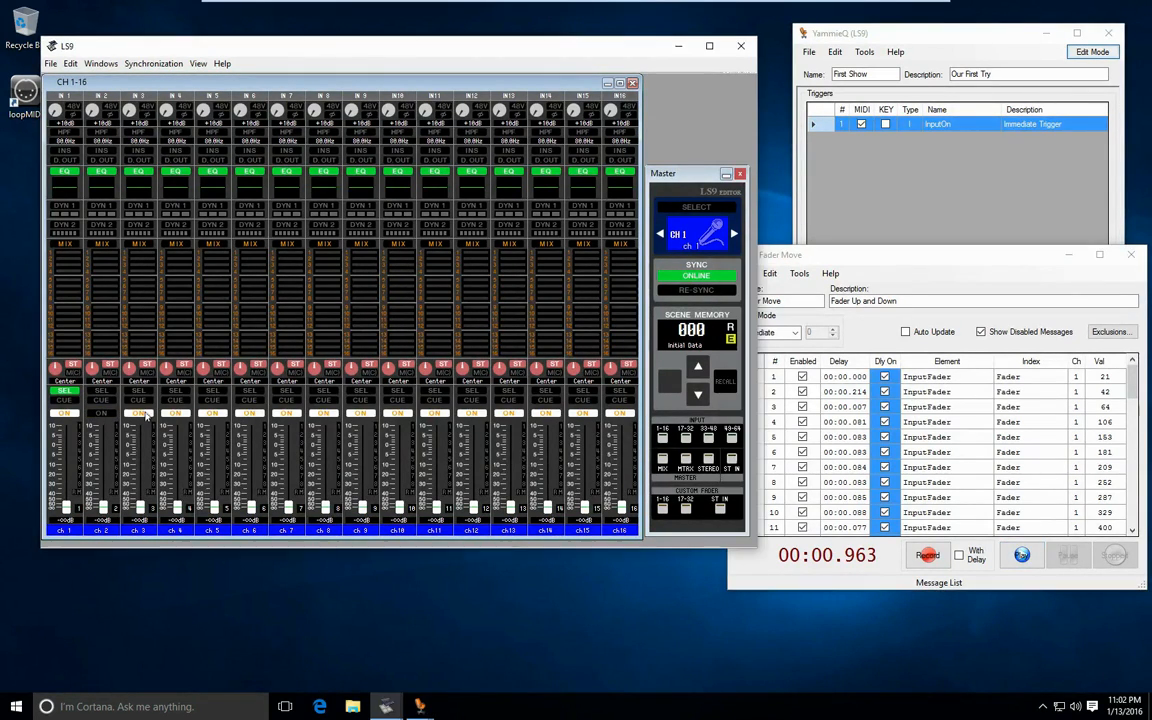
pyautogui.click(146, 415)
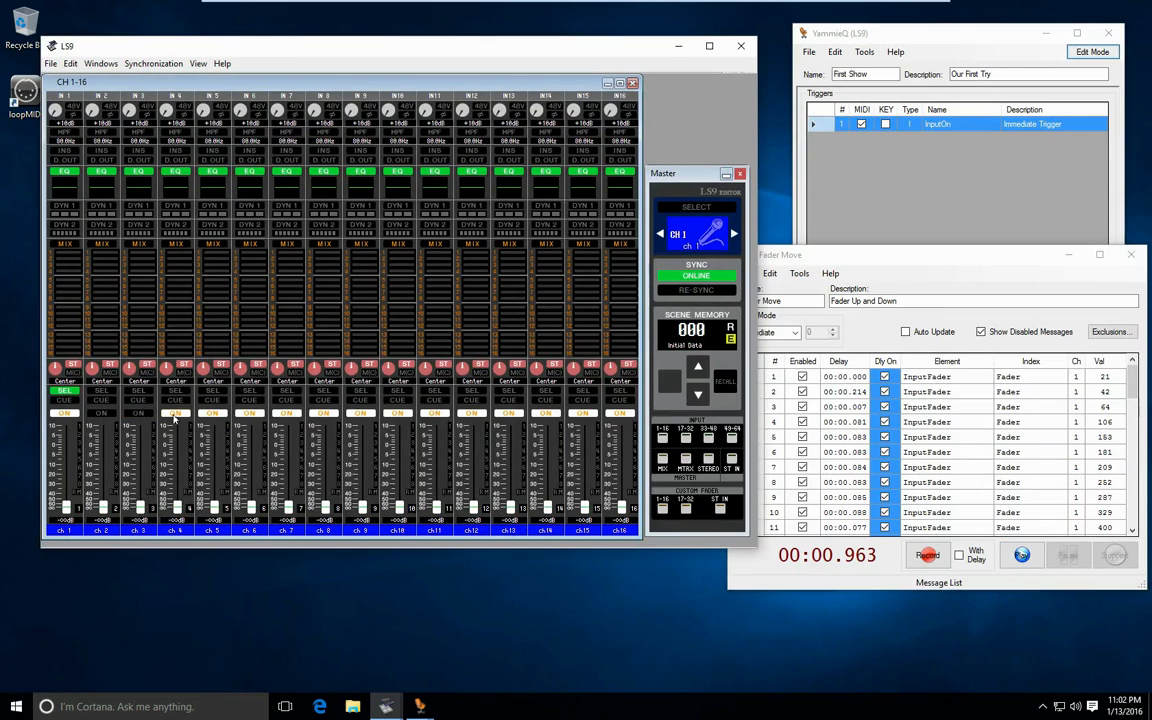
pyautogui.click(1021, 556)
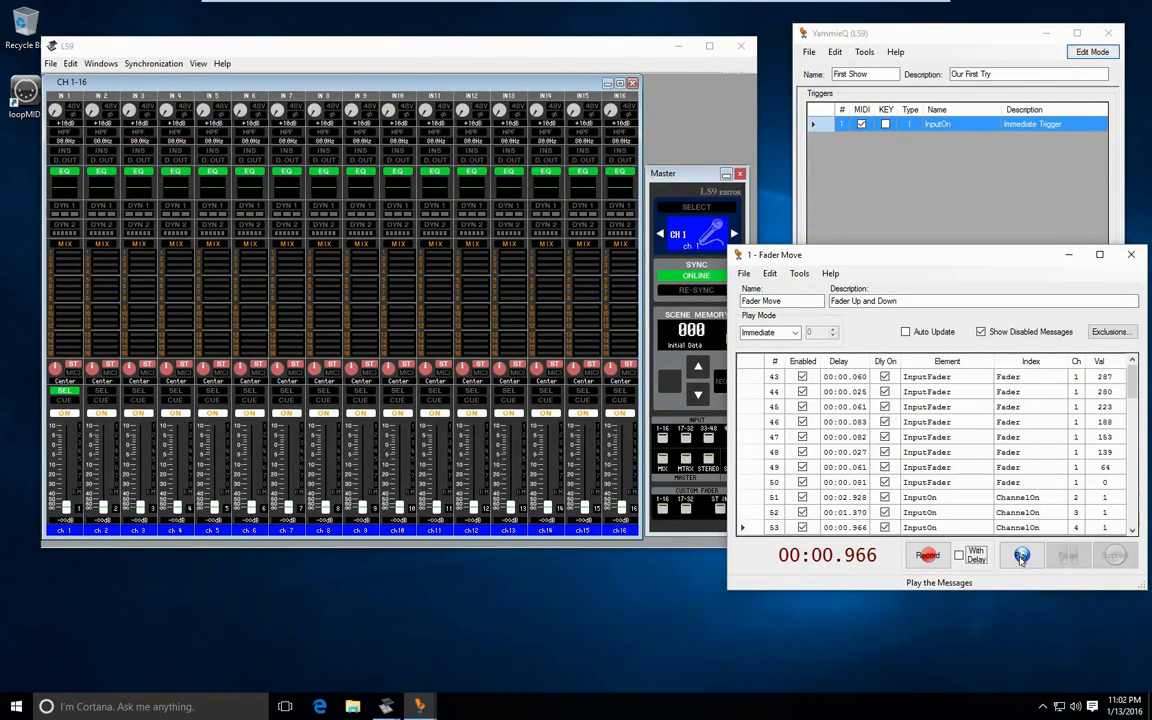
# - Set the delay of cue message 1 to 00:01.000 with its delay turned on, and play the cue
pyautogui.moveTo(1132, 379); pyautogui.dragTo(1132, 381)
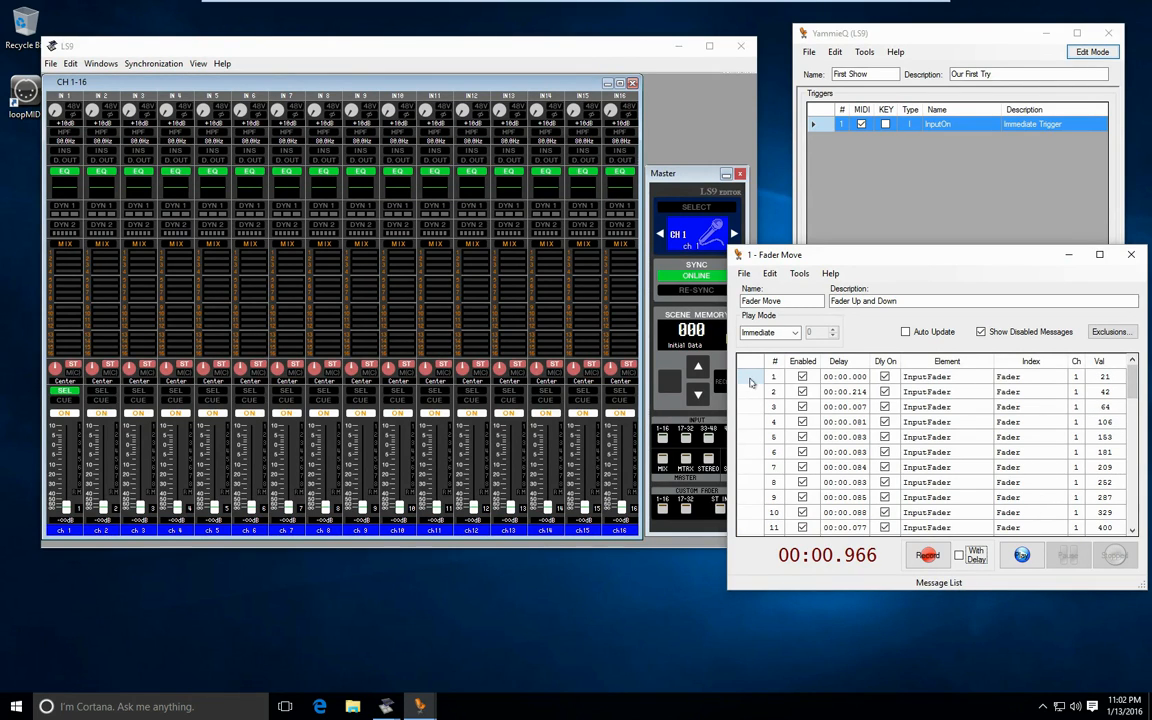
pyautogui.click(884, 376)
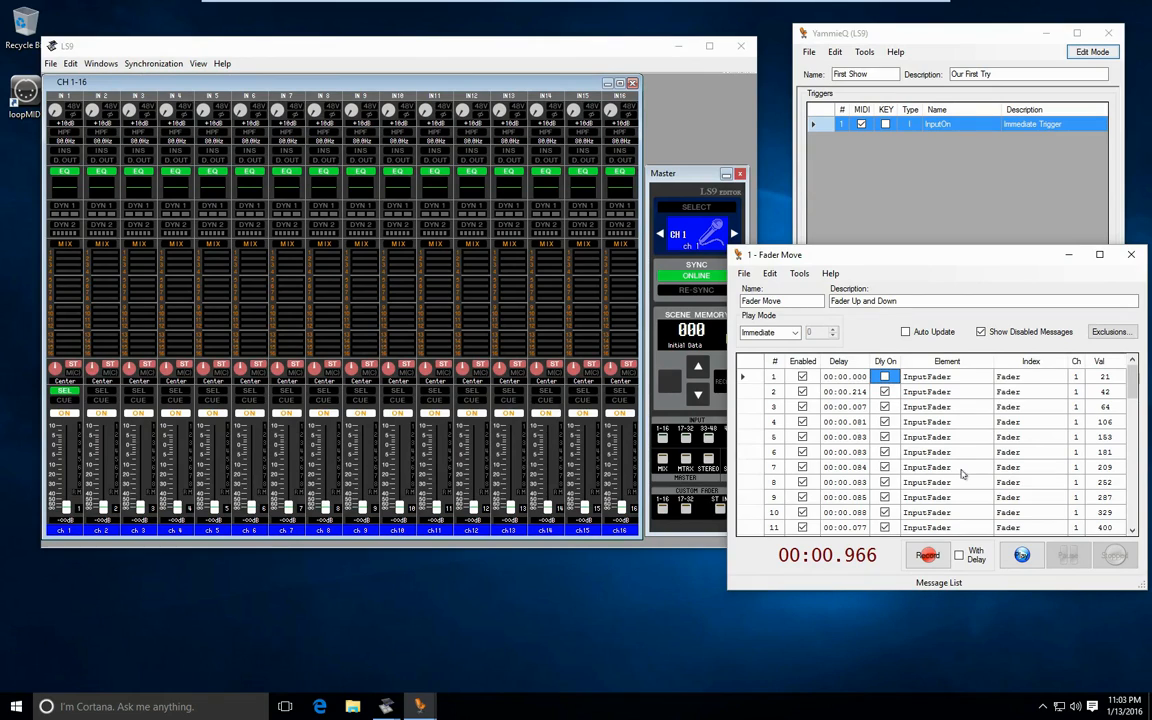
pyautogui.click(845, 377)
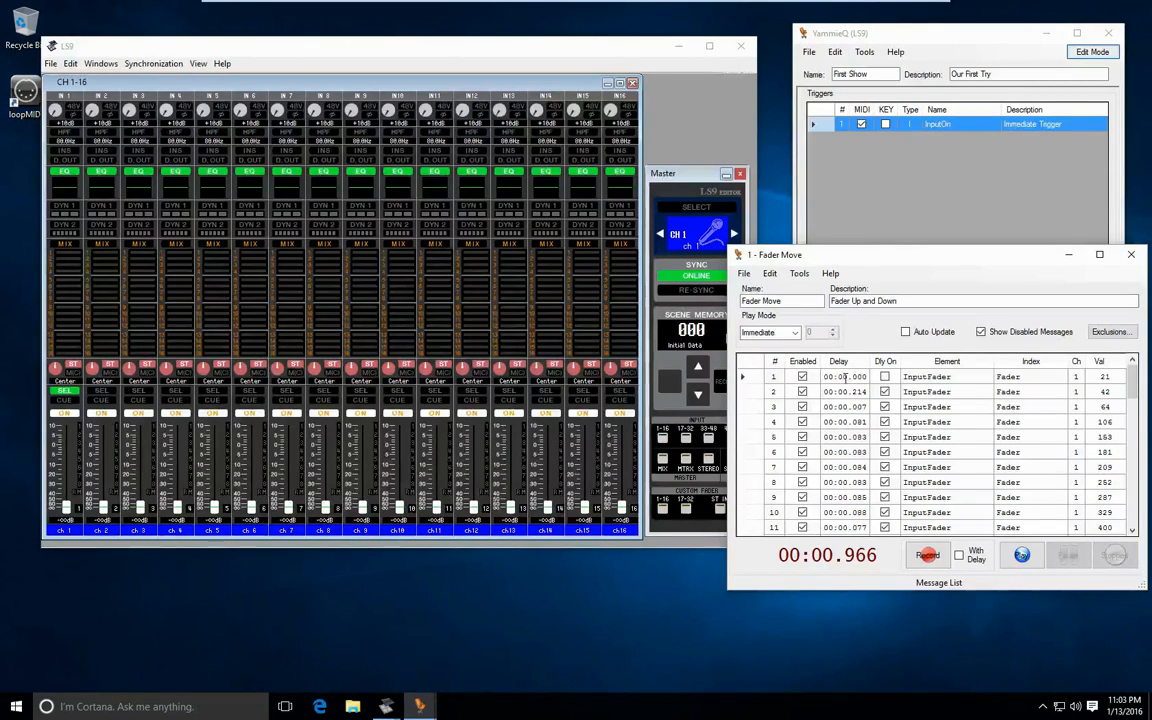
pyautogui.write('1')
pyautogui.click(884, 376)
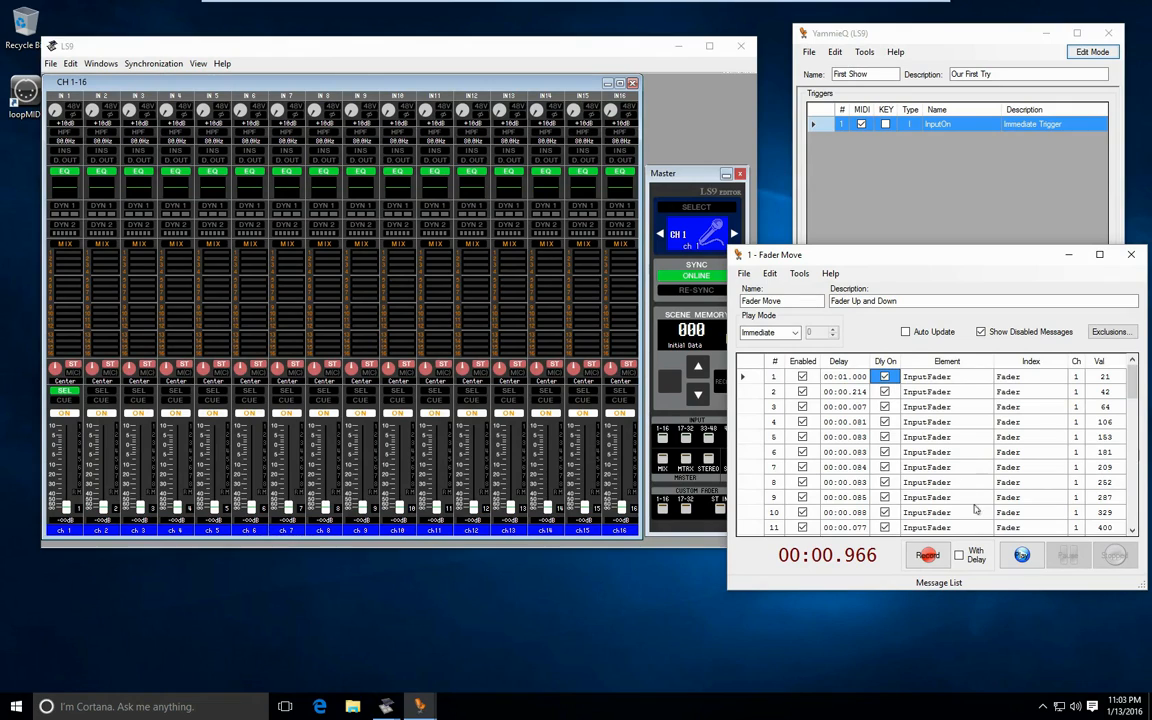
pyautogui.click(1022, 556)
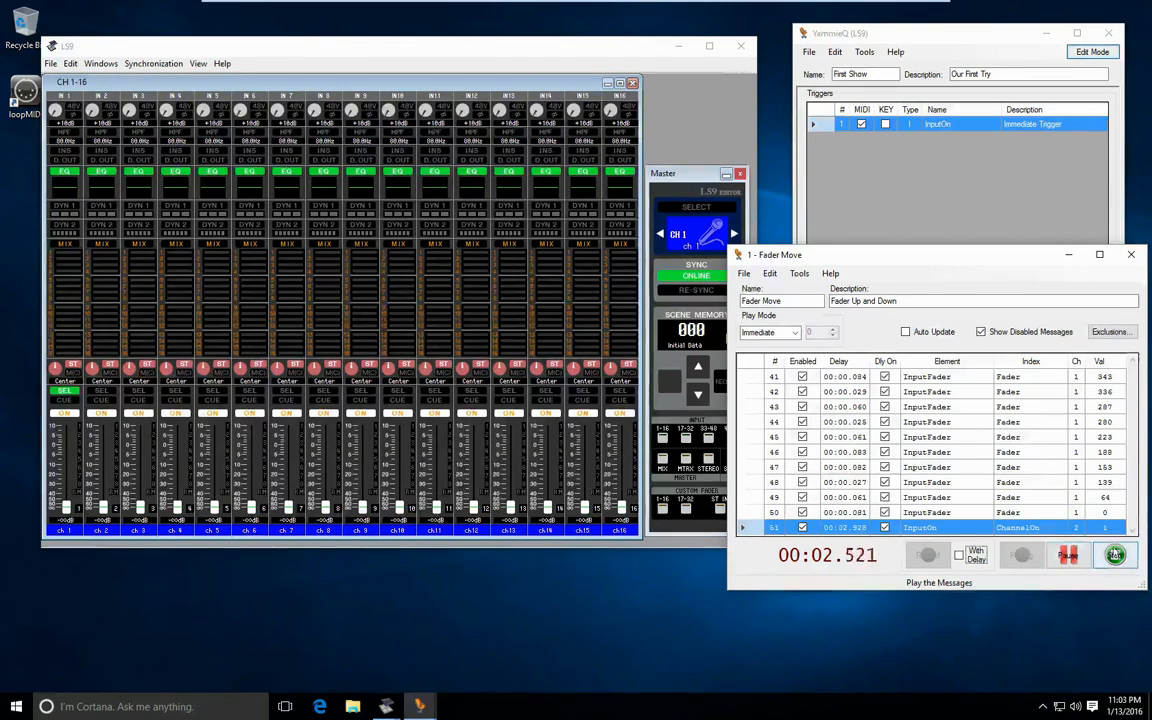
# - Turn off the delay of message 1, and play the cue again, pausing and resuming it at message 51
pyautogui.moveTo(1133, 382); pyautogui.dragTo(1133, 364)
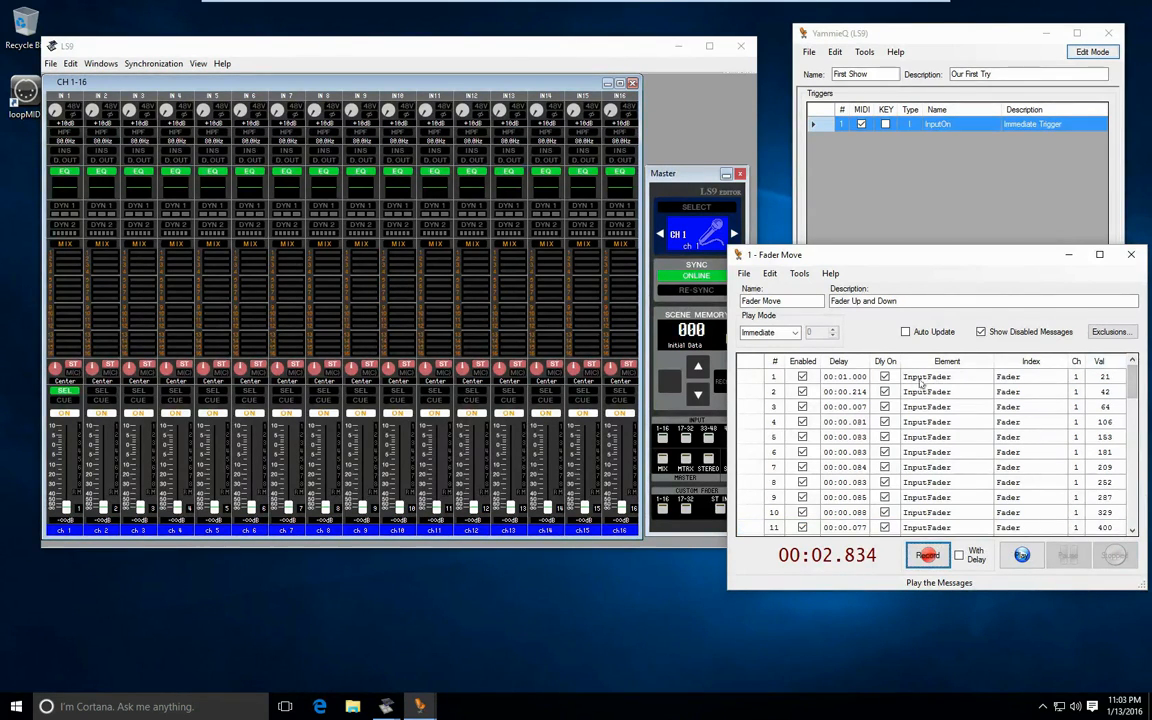
pyautogui.click(885, 377)
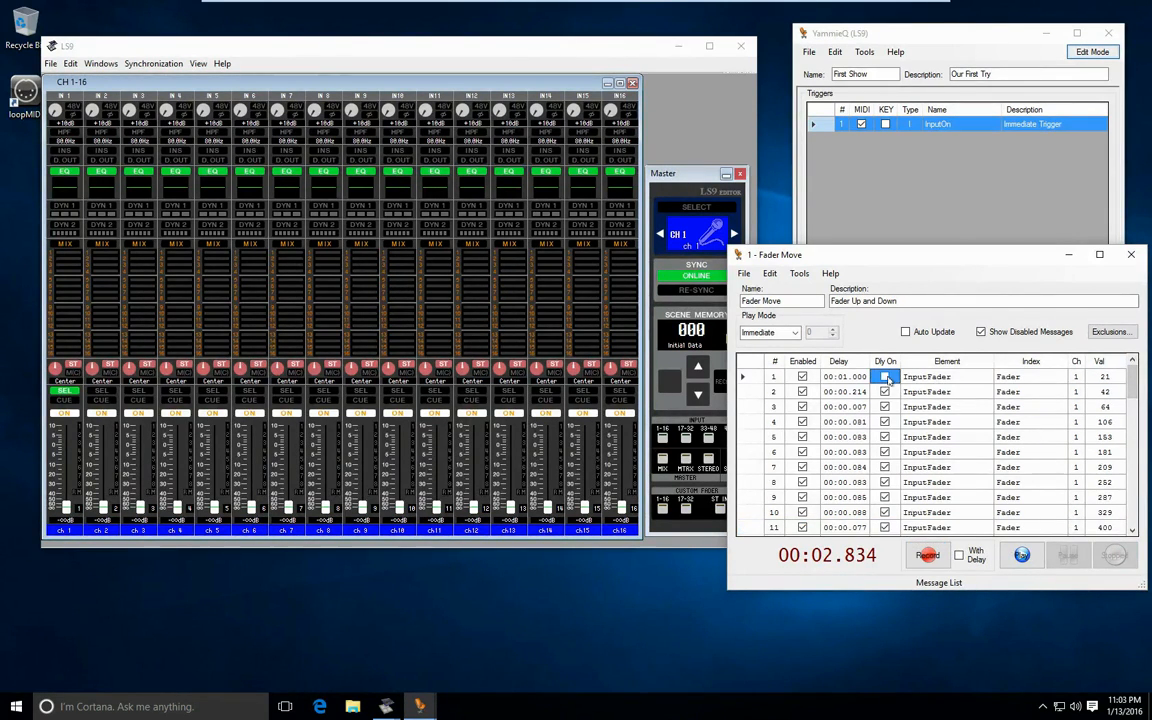
pyautogui.click(1021, 555)
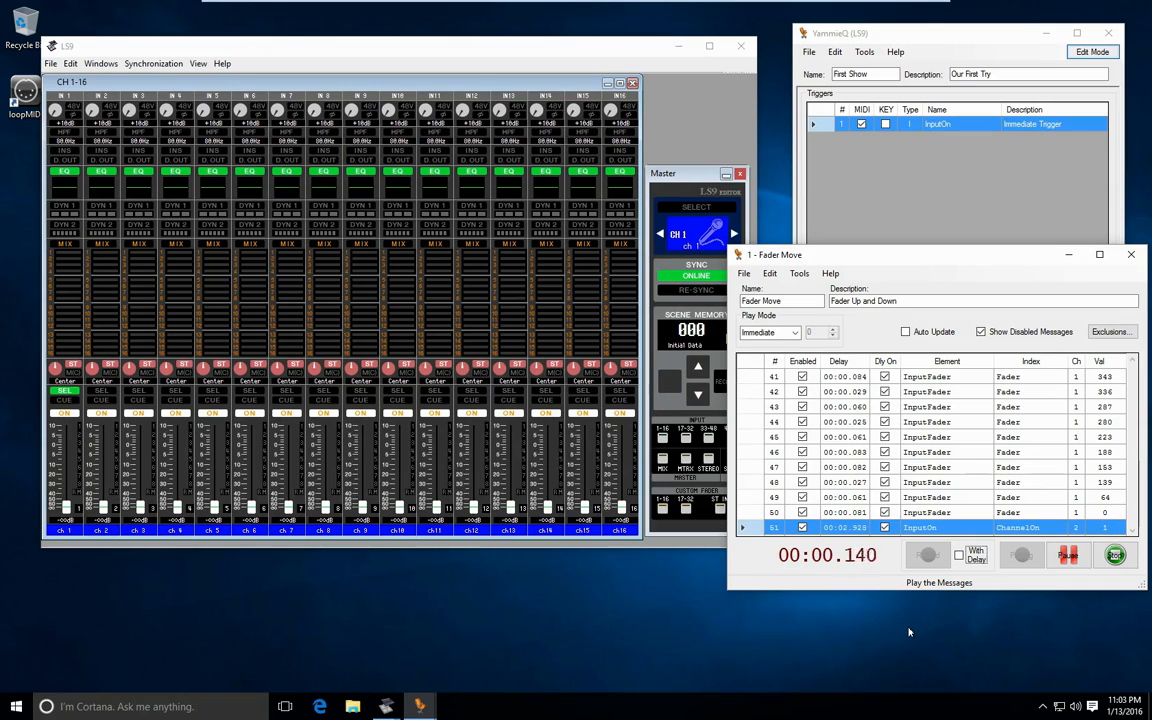
pyautogui.click(1069, 556)
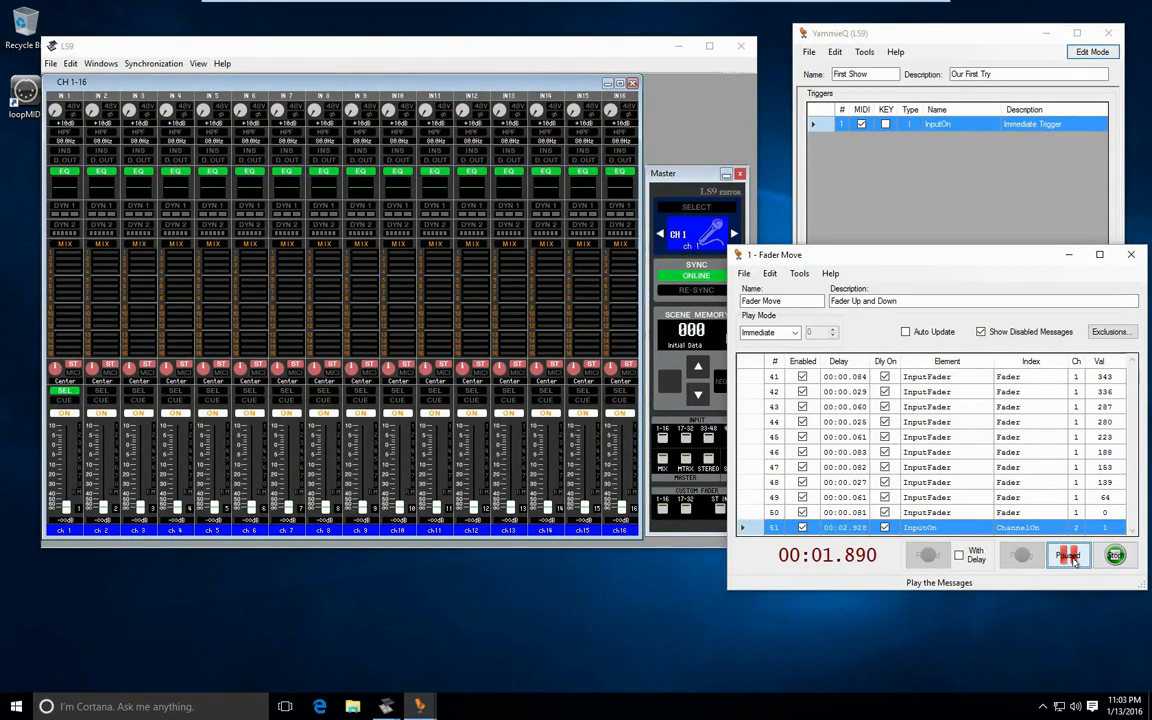
pyautogui.click(1073, 561)
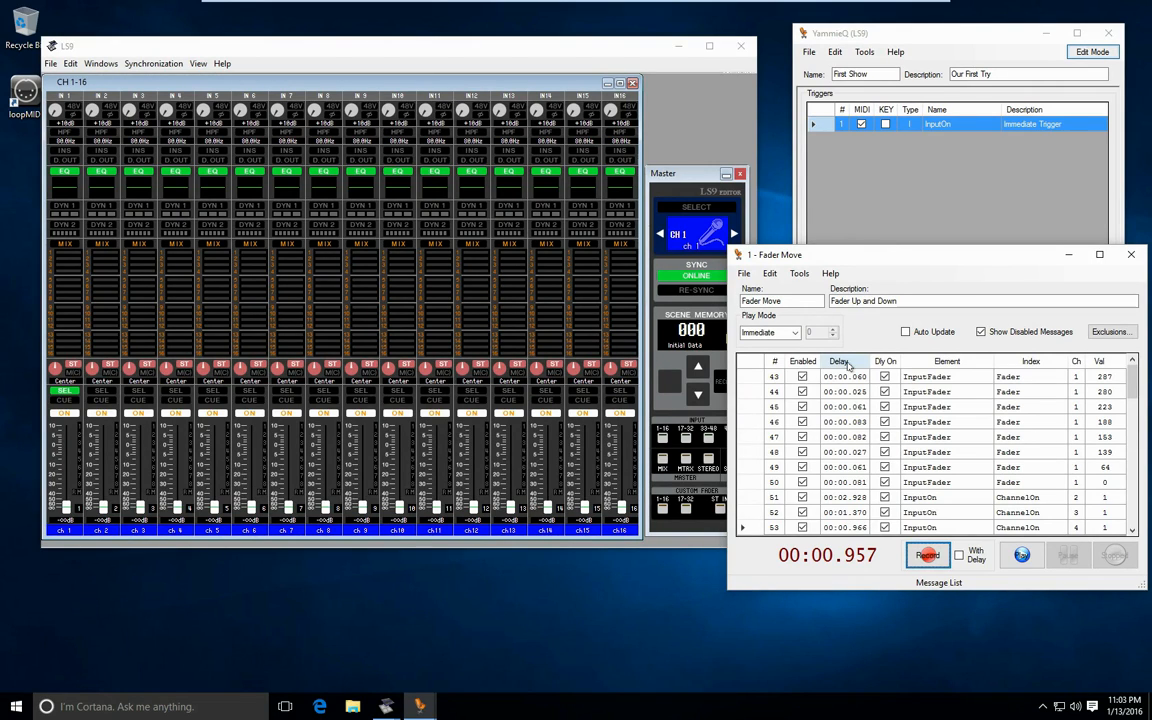
# - Set the delay of all messages in the Fader Move cue to 00:00.100 at once, and play the cue
pyautogui.moveTo(1134, 378); pyautogui.dragTo(1136, 364)
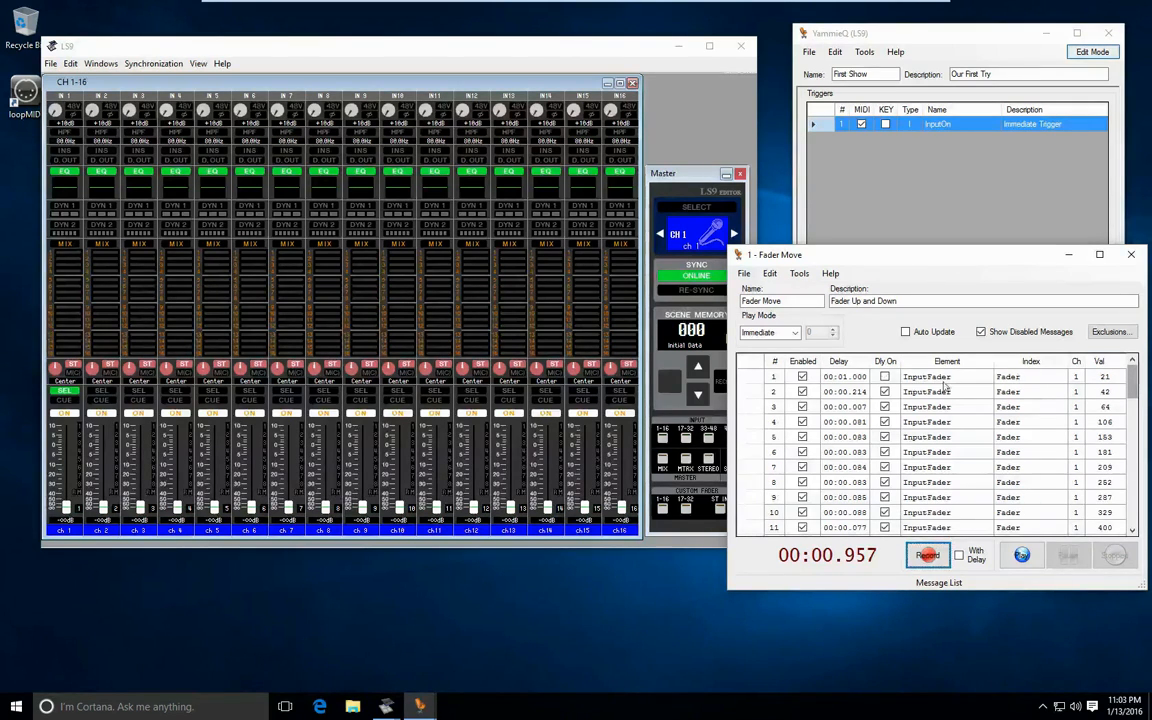
pyautogui.click(855, 364)
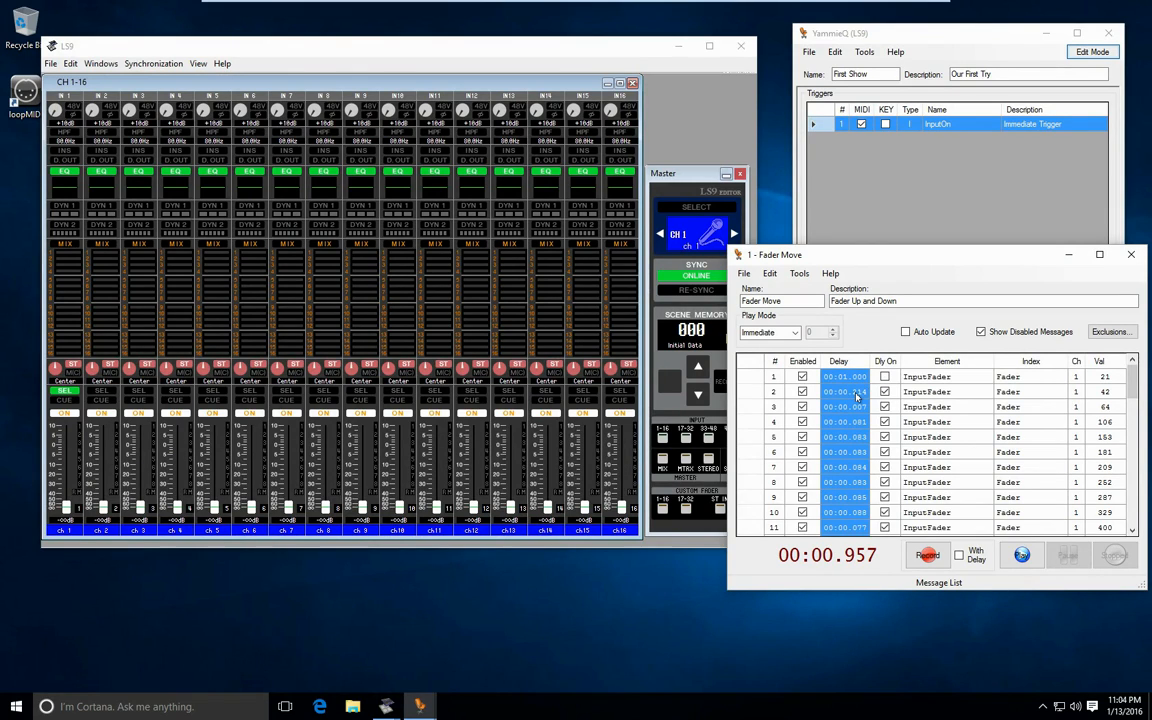
pyautogui.click(857, 393)
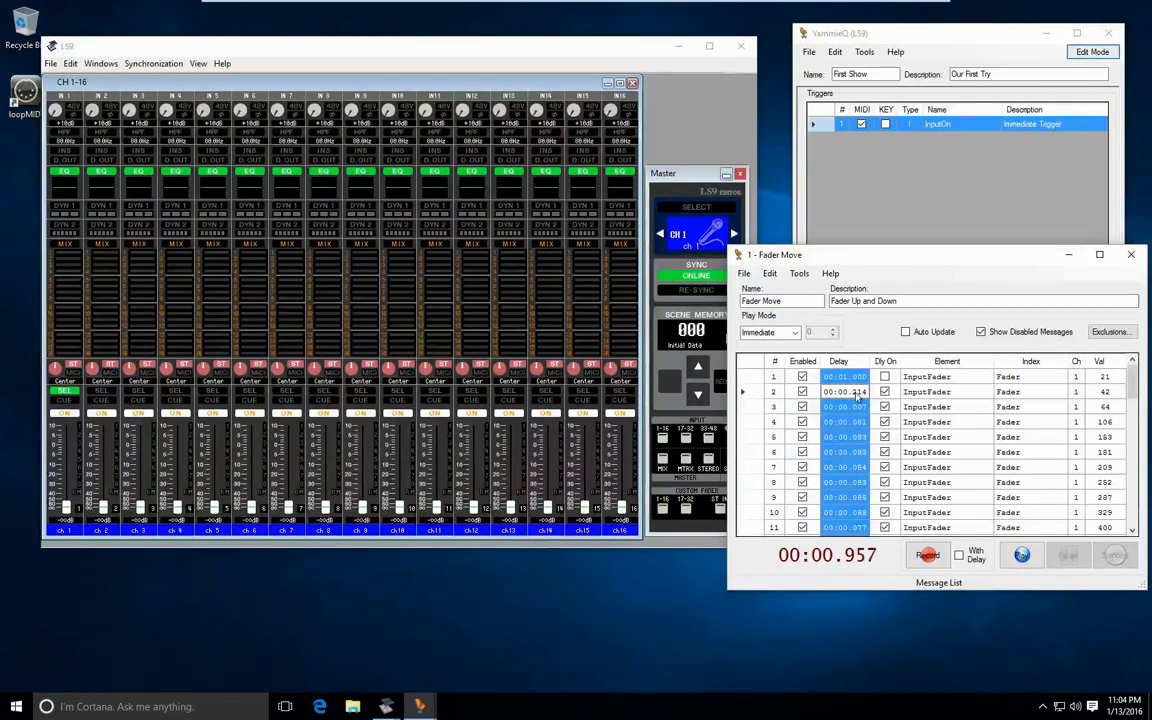
pyautogui.moveTo(852, 392); pyautogui.dragTo(868, 392)
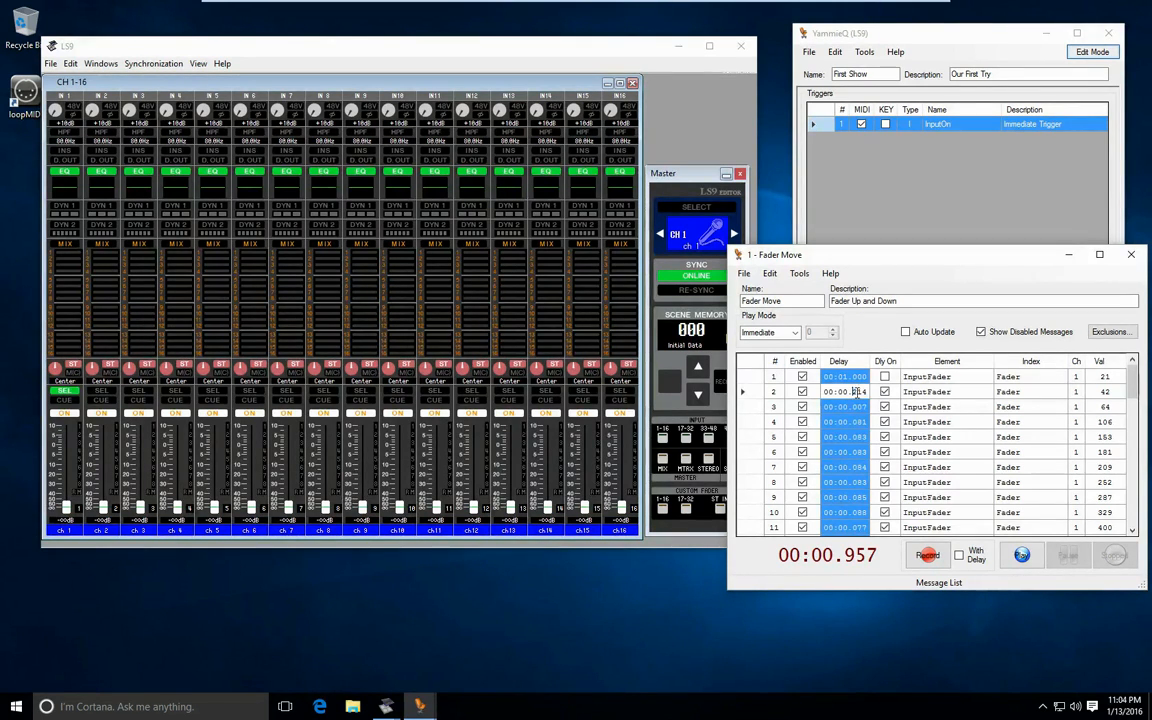
pyautogui.write('1')
pyautogui.press('Return')
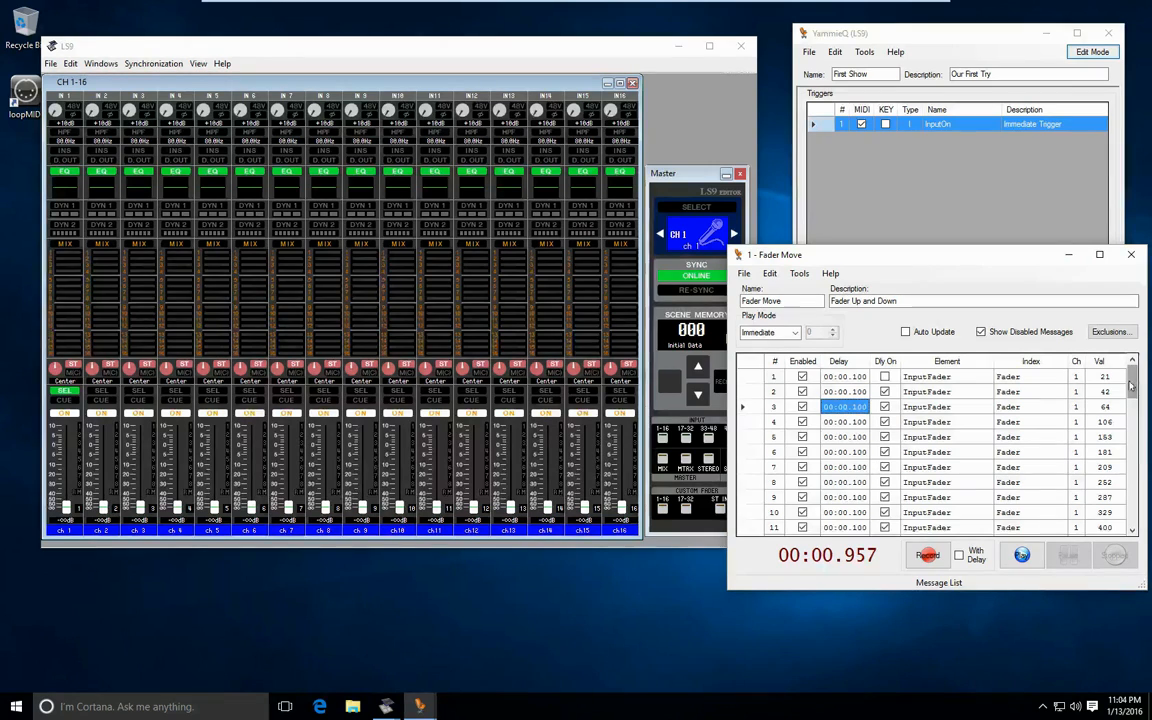
pyautogui.click(1021, 556)
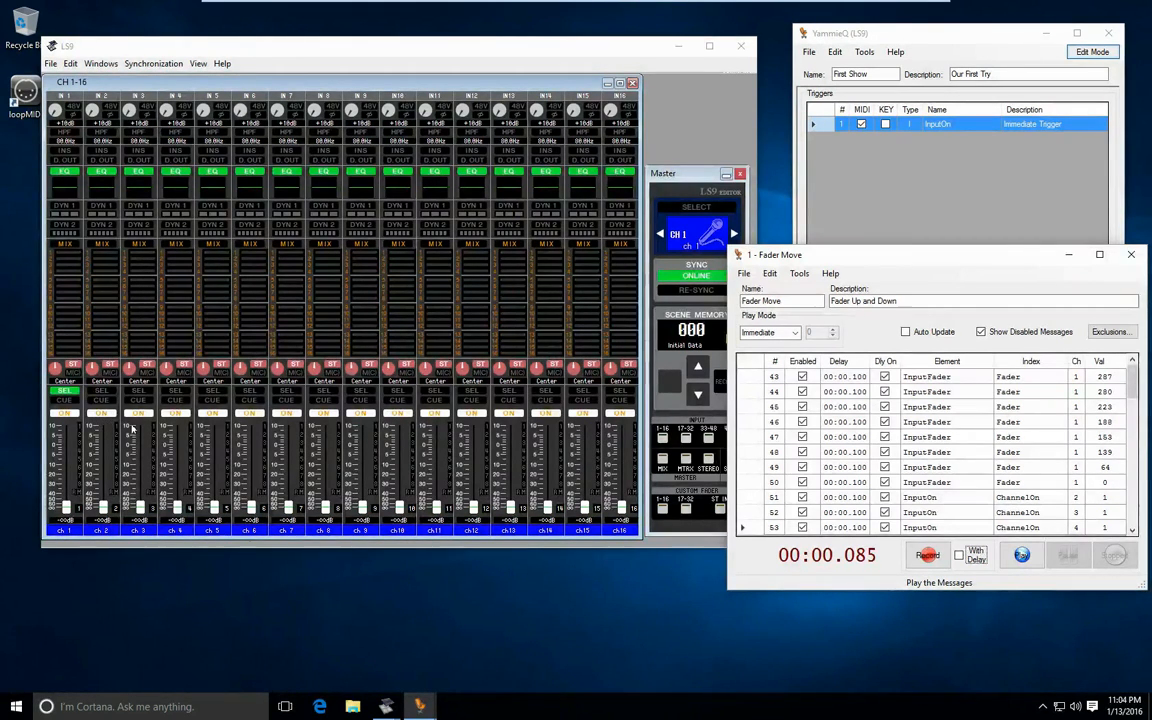
# - Switch channels 2, 3 and 4 off in the LS9 editor, and replay the Fader Move cue with the uniform delays
pyautogui.click(104, 414)
pyautogui.click(140, 414)
pyautogui.click(176, 414)
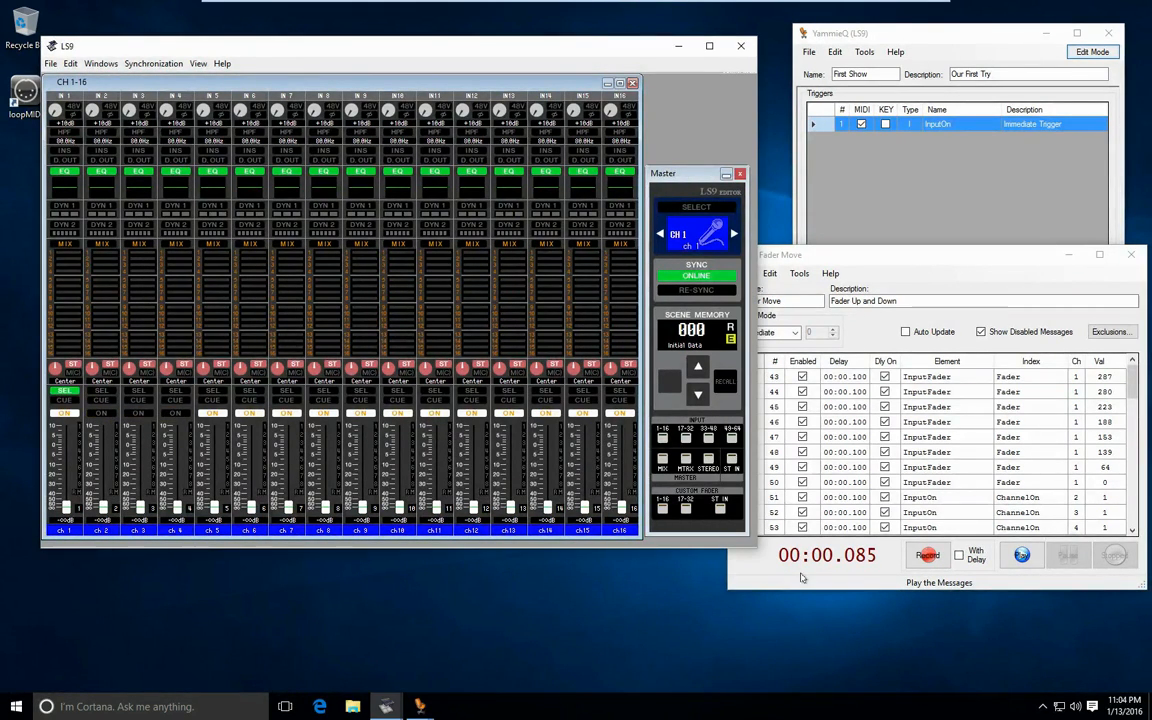
pyautogui.click(1021, 555)
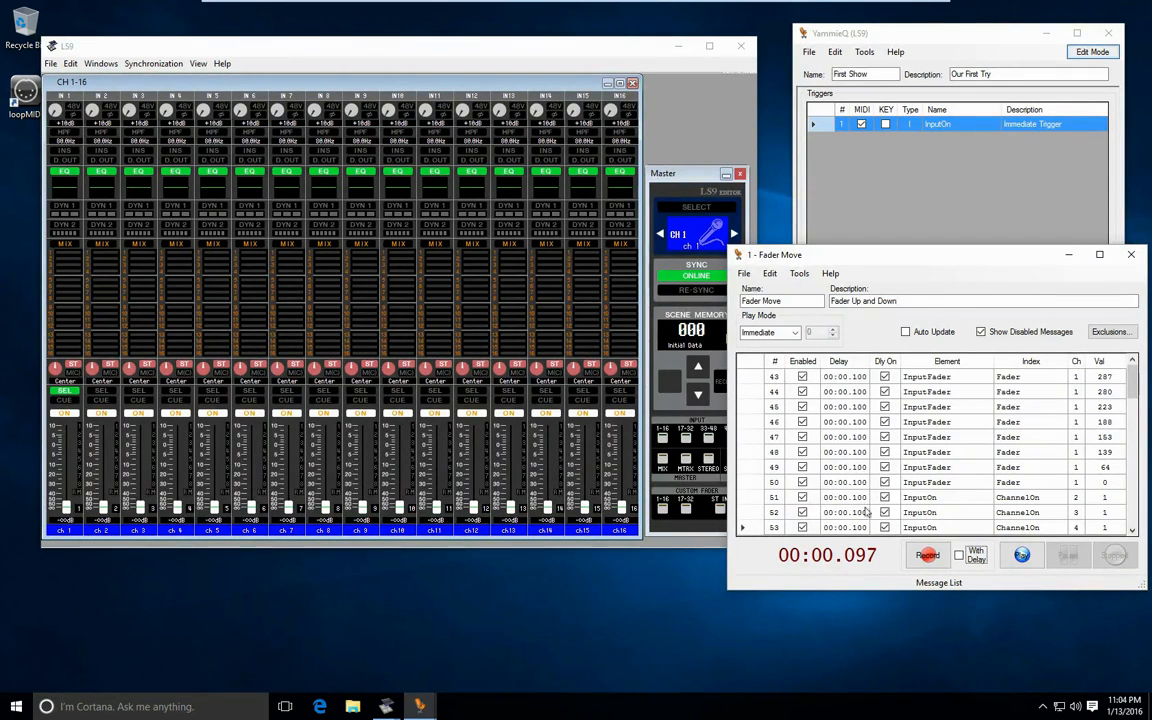
# - Delete the three ChannelOn messages, 51 to 53, from the end of the cue's message list
pyautogui.click(770, 497)
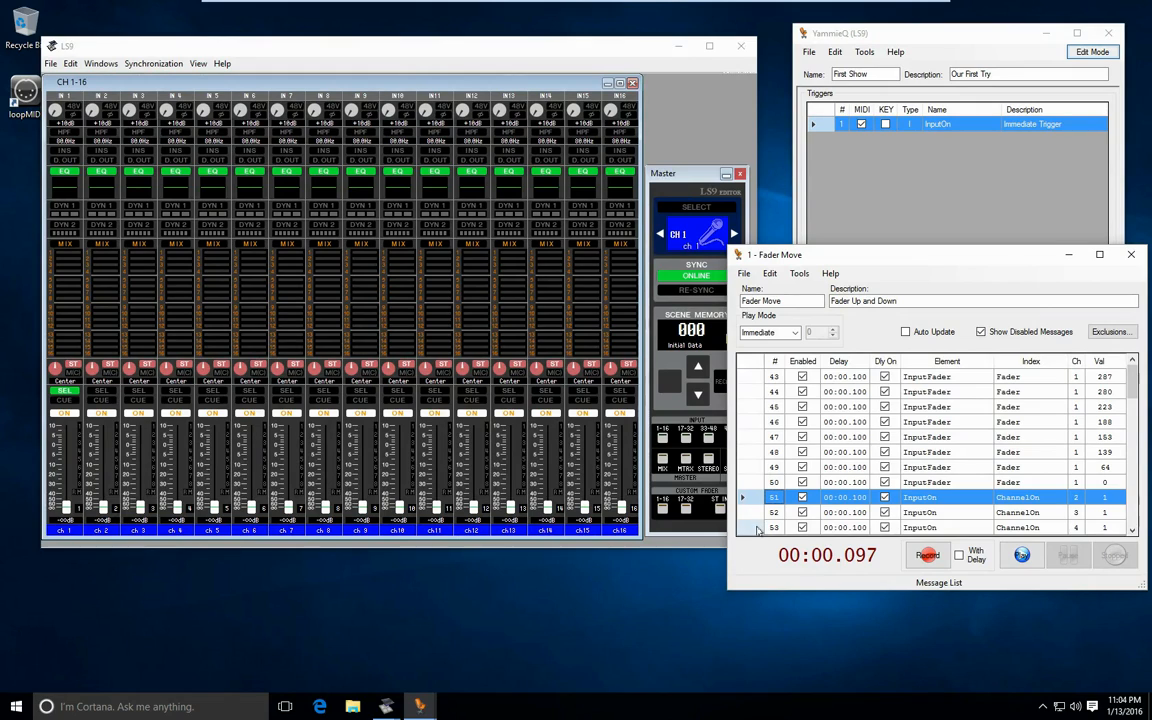
pyautogui.keyDown('shift'); pyautogui.click(758, 528); pyautogui.keyUp('shift')
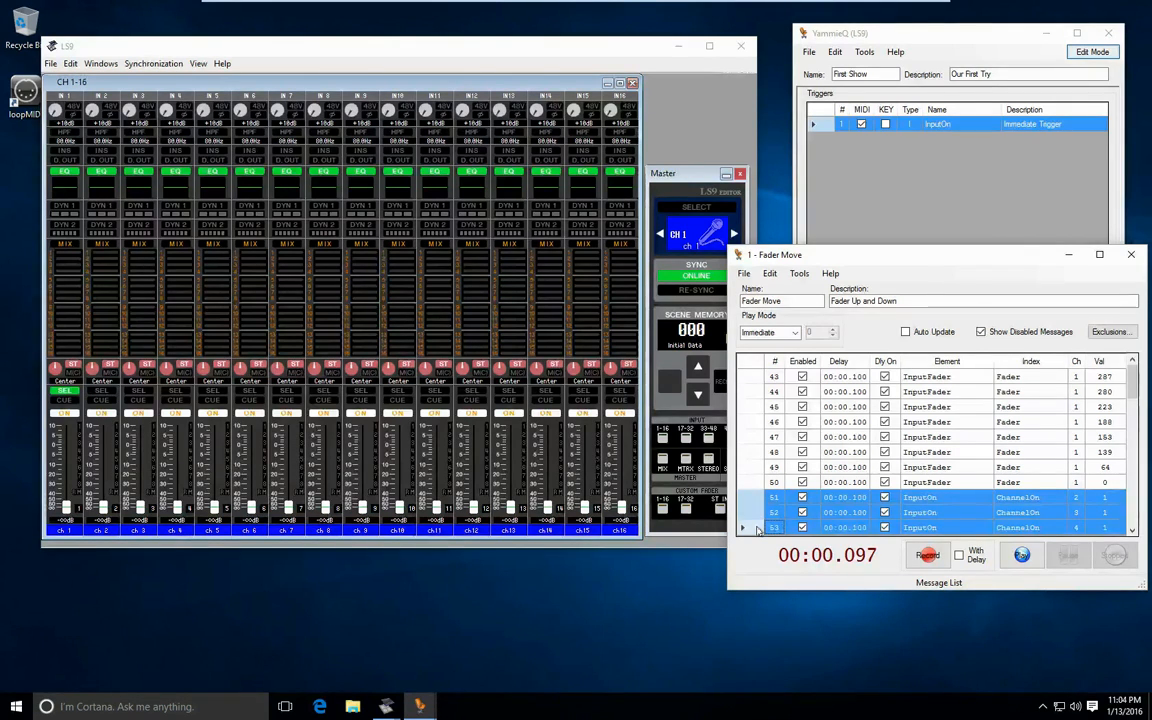
pyautogui.press('Delete')
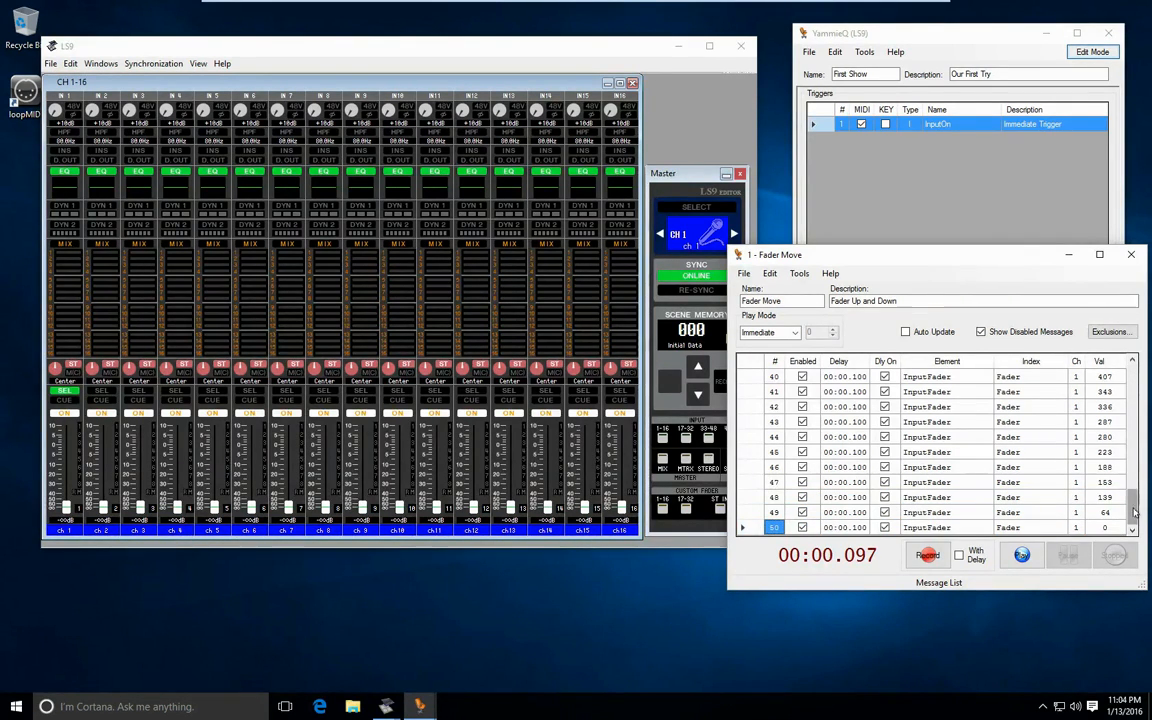
pyautogui.moveTo(1134, 503); pyautogui.dragTo(1135, 549)
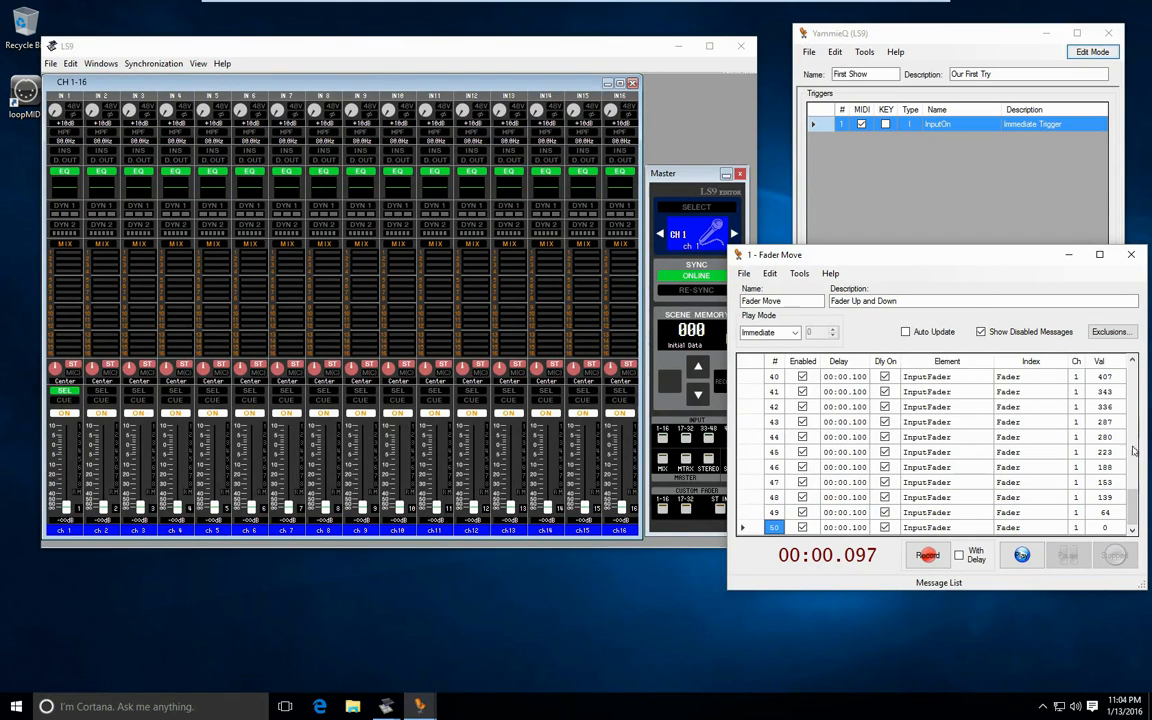
# - Set the channel of all fader messages in the cue to 2 at once, and play the cue
pyautogui.click(1077, 363)
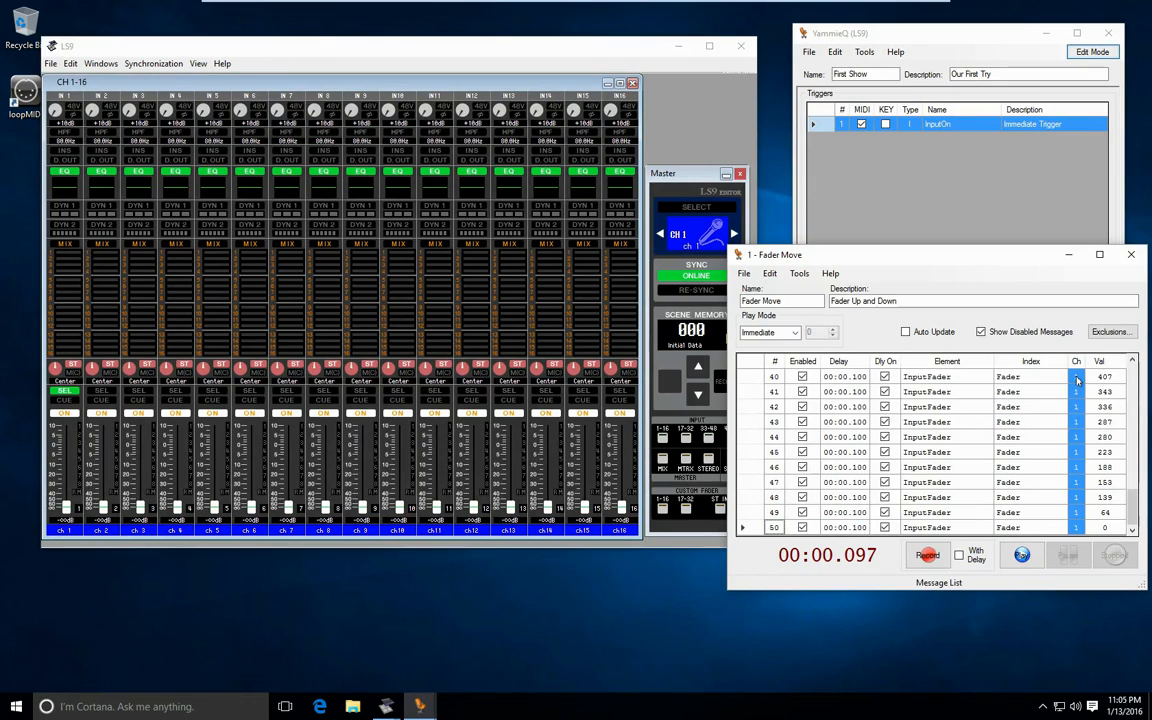
pyautogui.click(1077, 379)
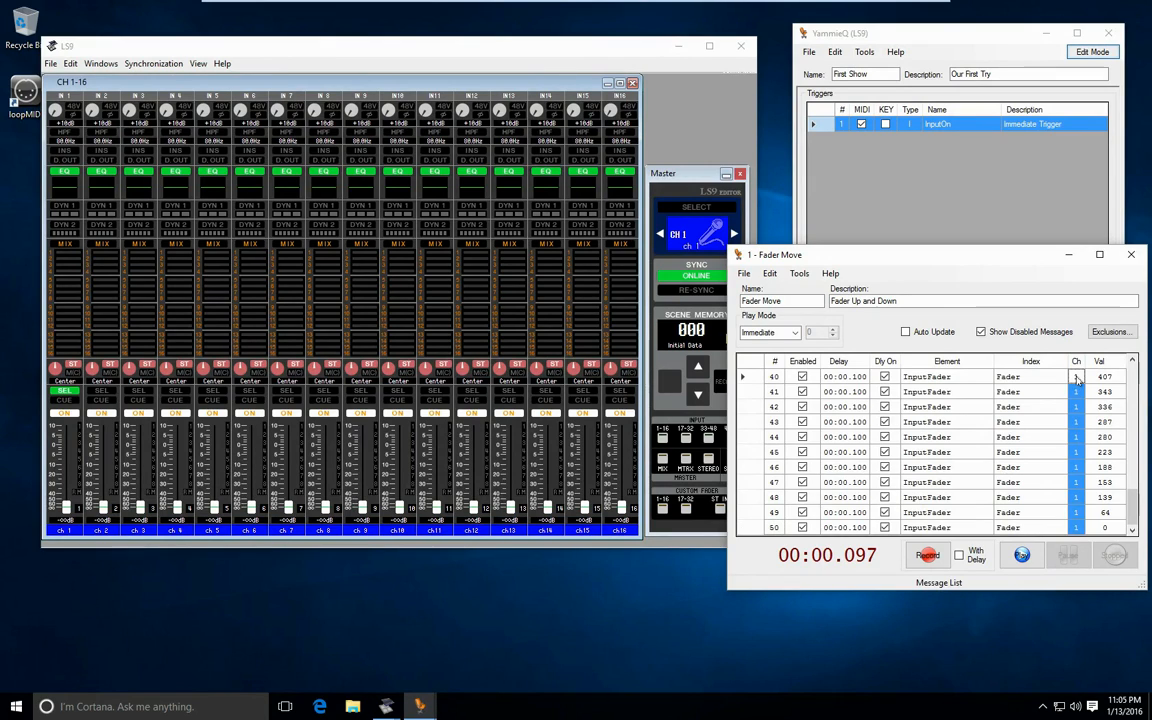
pyautogui.write('2')
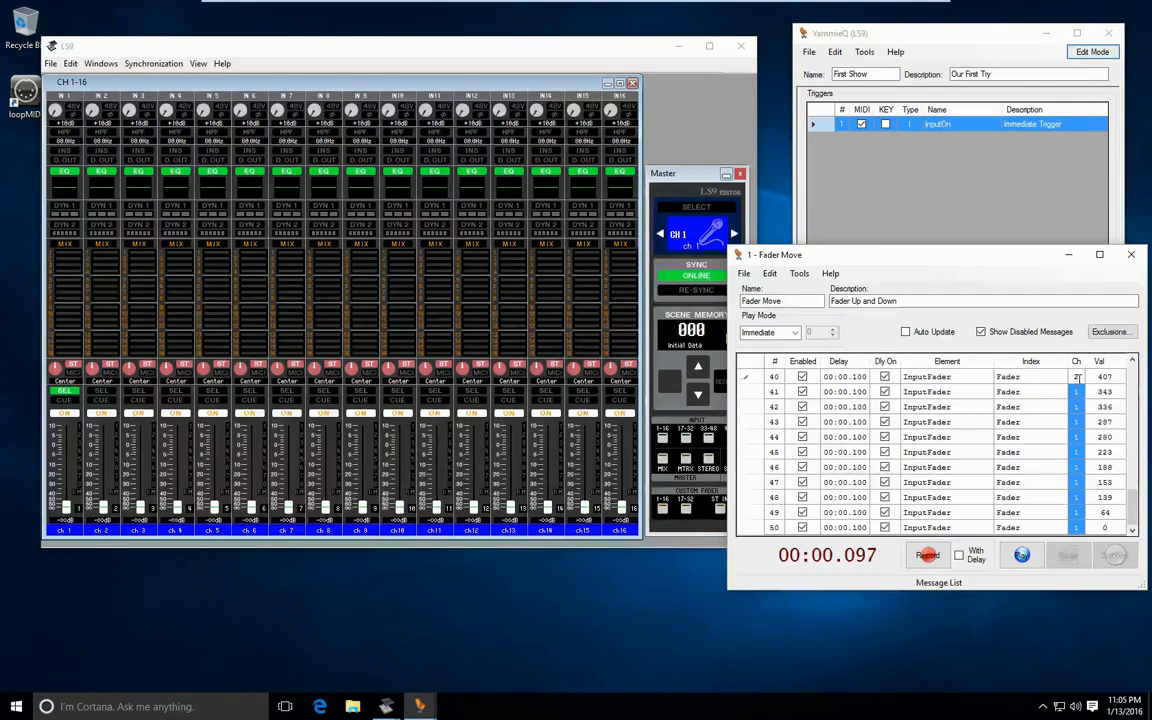
pyautogui.press('Return')
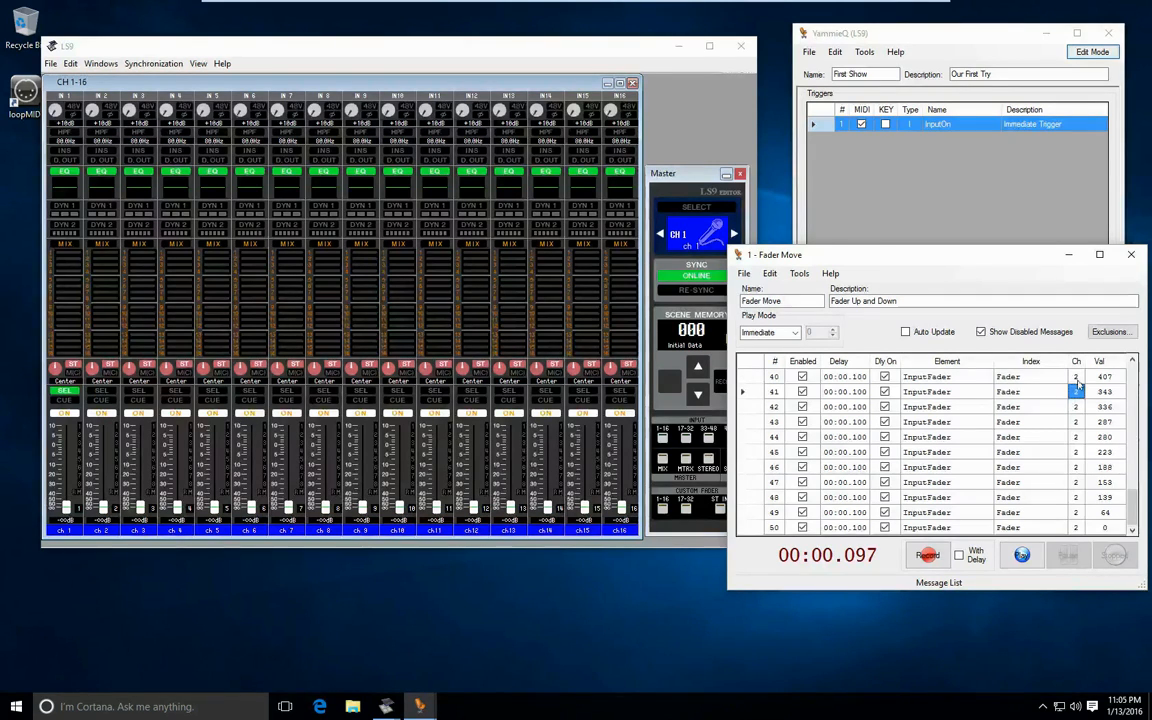
pyautogui.click(1021, 555)
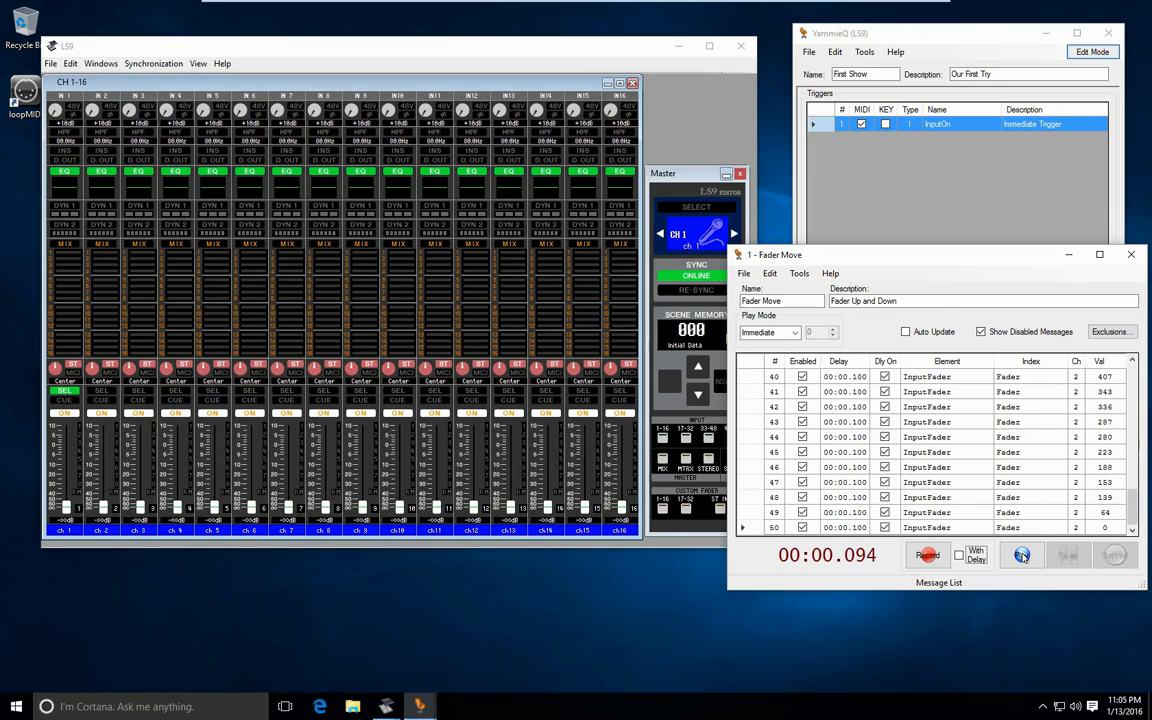
# - Set the channel of all fader messages back to 1, and close the cue window
pyautogui.click(1076, 362)
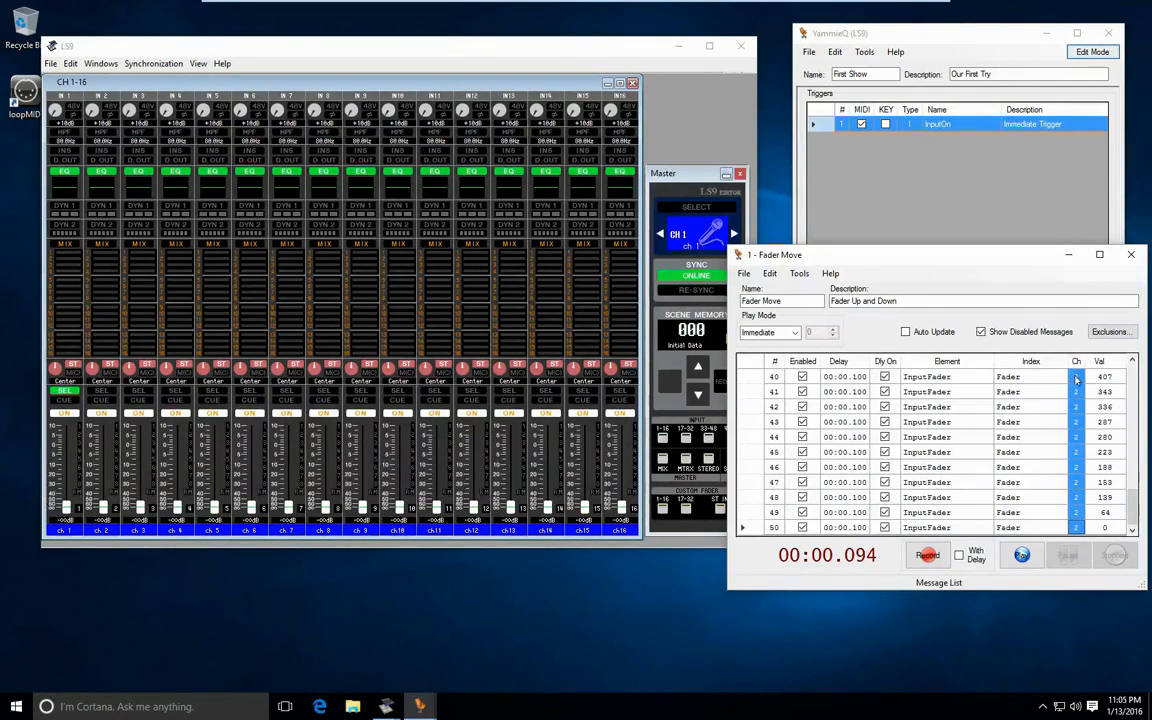
pyautogui.click(1076, 378)
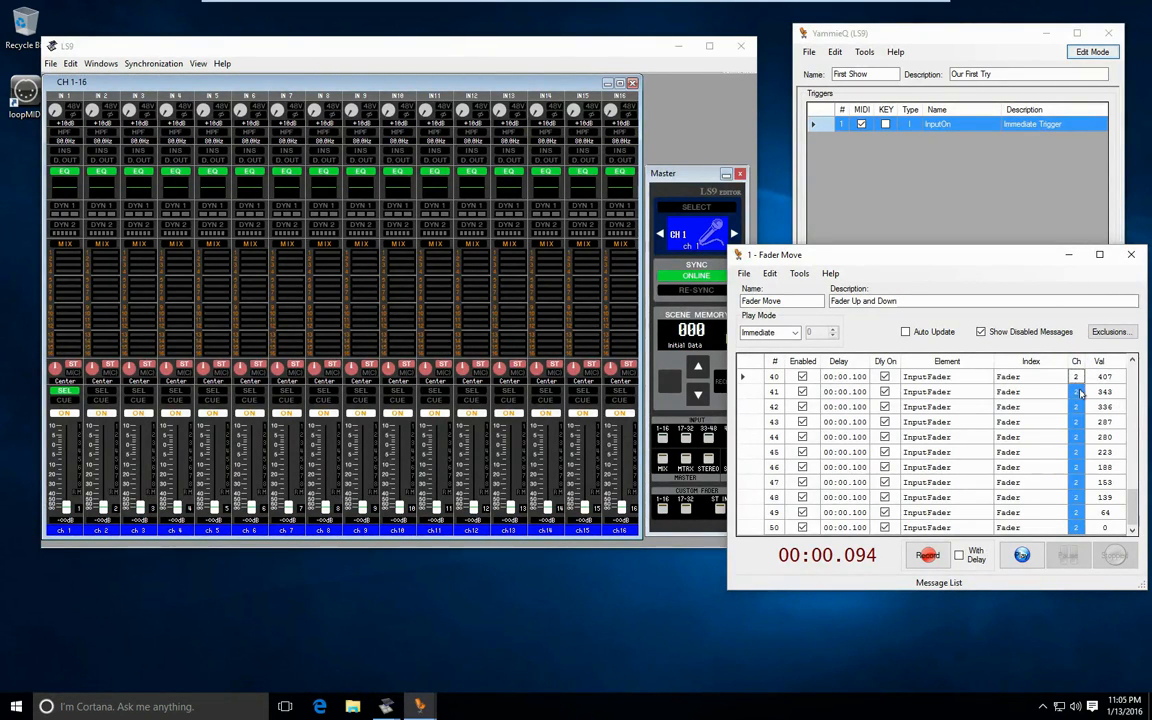
pyautogui.write('1')
pyautogui.press('Return')
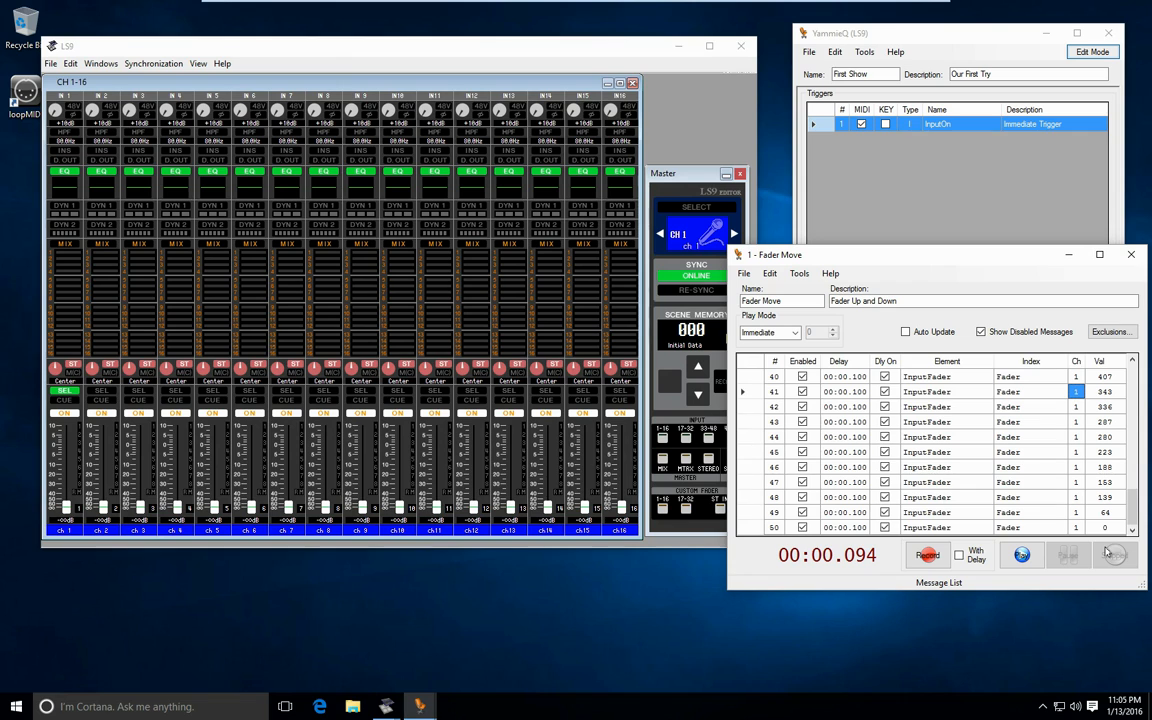
pyautogui.click(1131, 255)
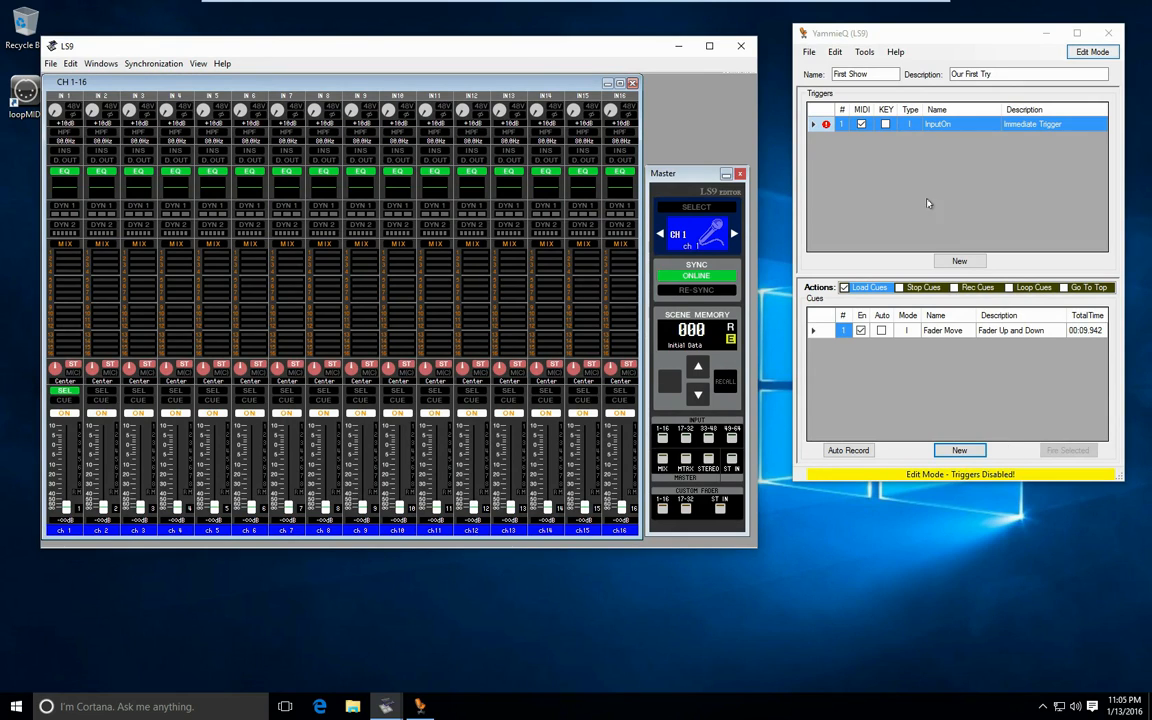
# - Switch the show to Run Mode, and toggle channel 1's ON switch in the LS9 editor to fire the InputOn trigger
pyautogui.click(931, 42)
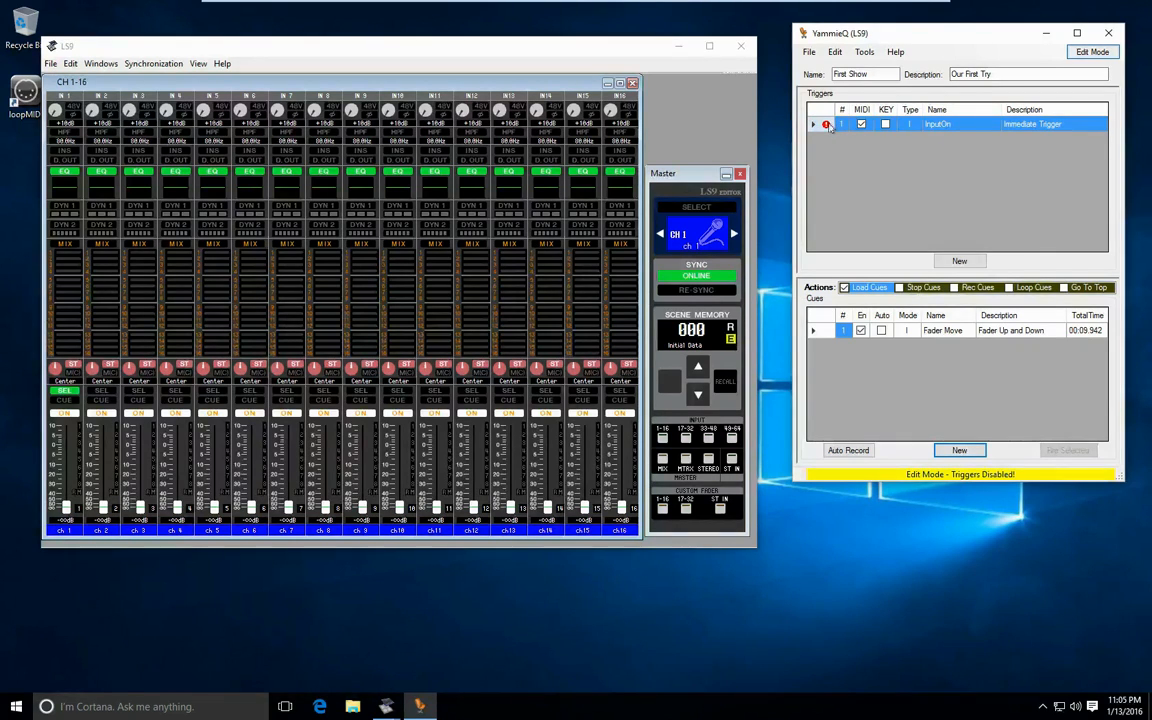
pyautogui.moveTo(827, 126)
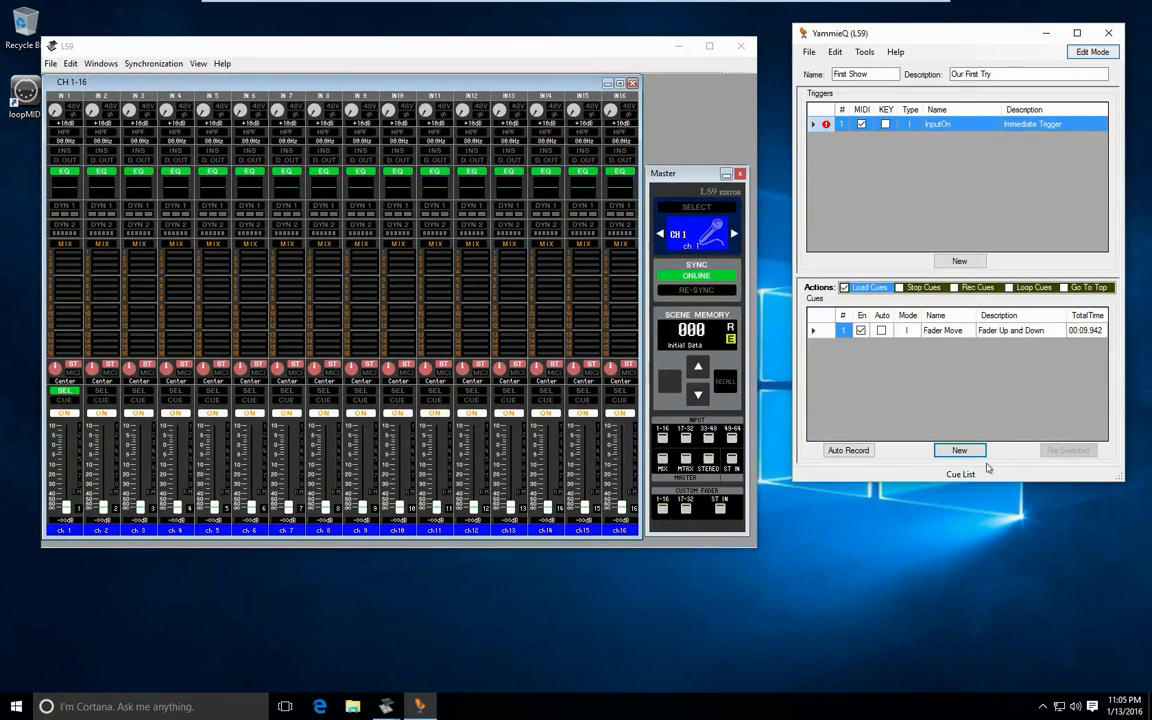
pyautogui.click(1091, 52)
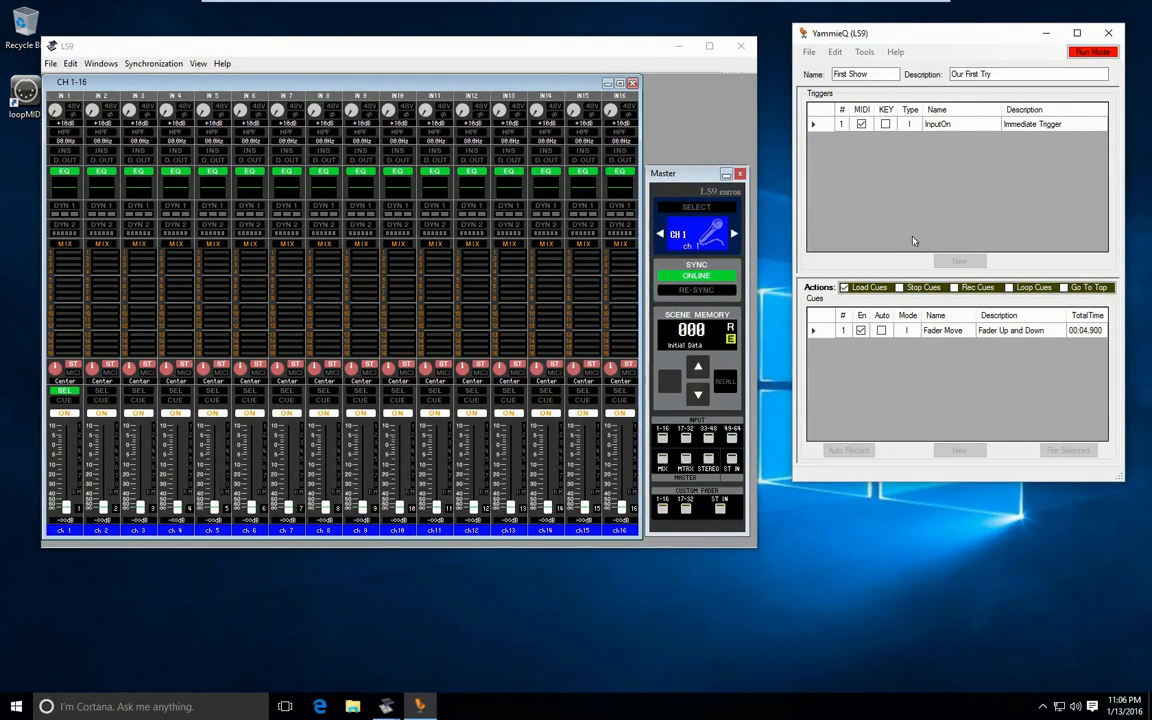
pyautogui.click(53, 423)
pyautogui.click(66, 413)
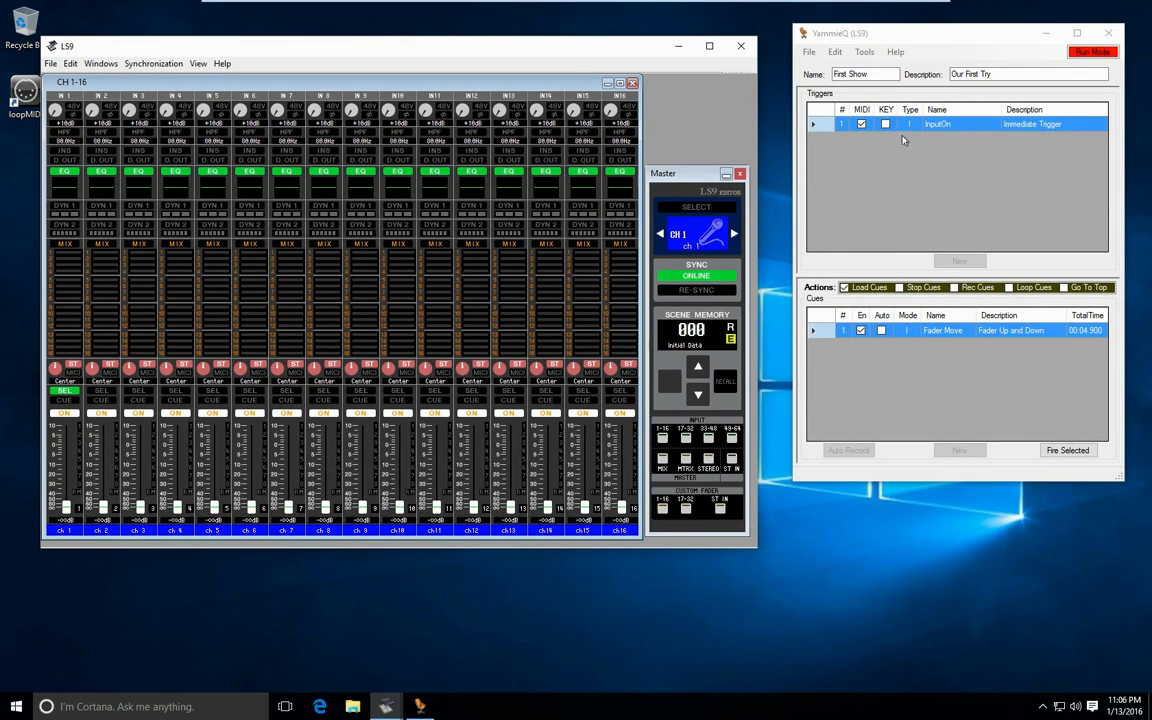
# - Return the show to Edit Mode, and copy the Fader Move cue and paste the duplicate after it
pyautogui.click(1083, 52)
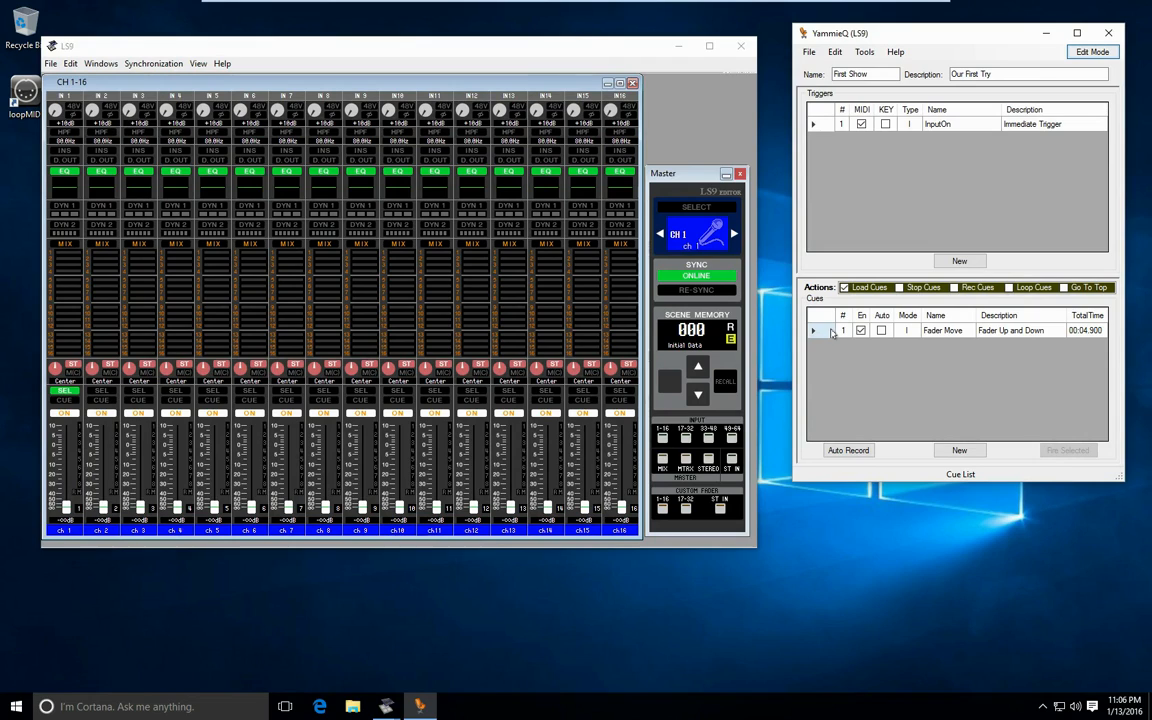
pyautogui.click(828, 333)
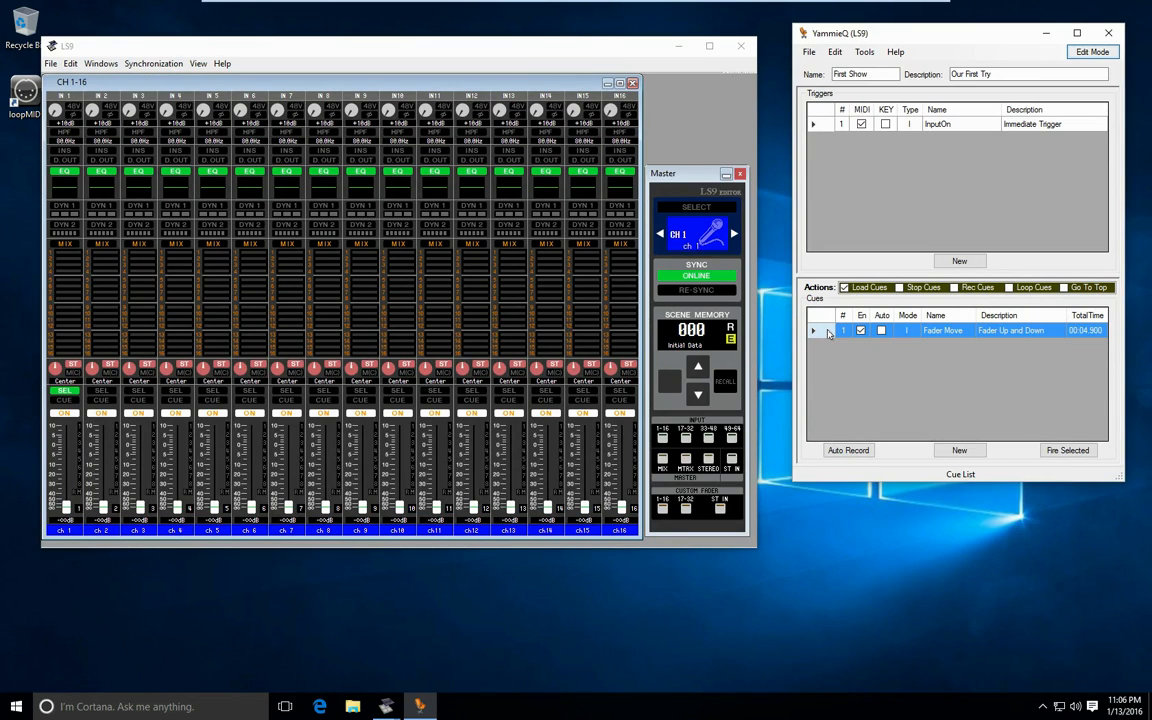
pyautogui.rightClick(828, 333)
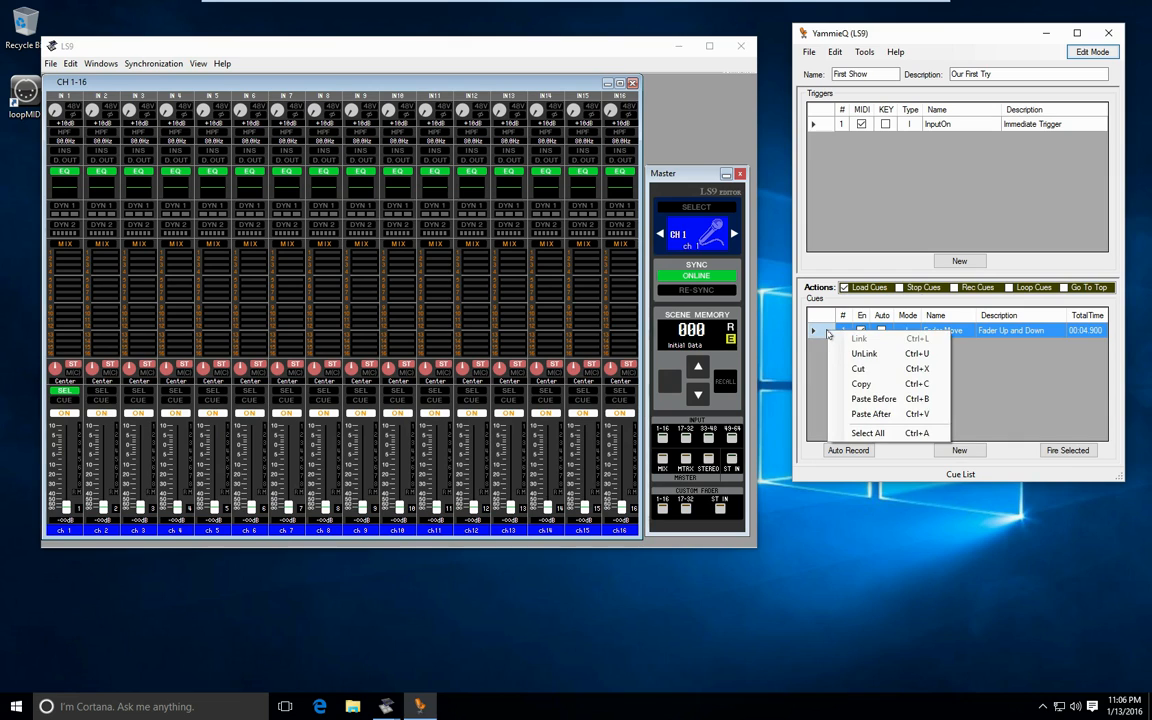
pyautogui.click(860, 377)
pyautogui.rightClick(860, 375)
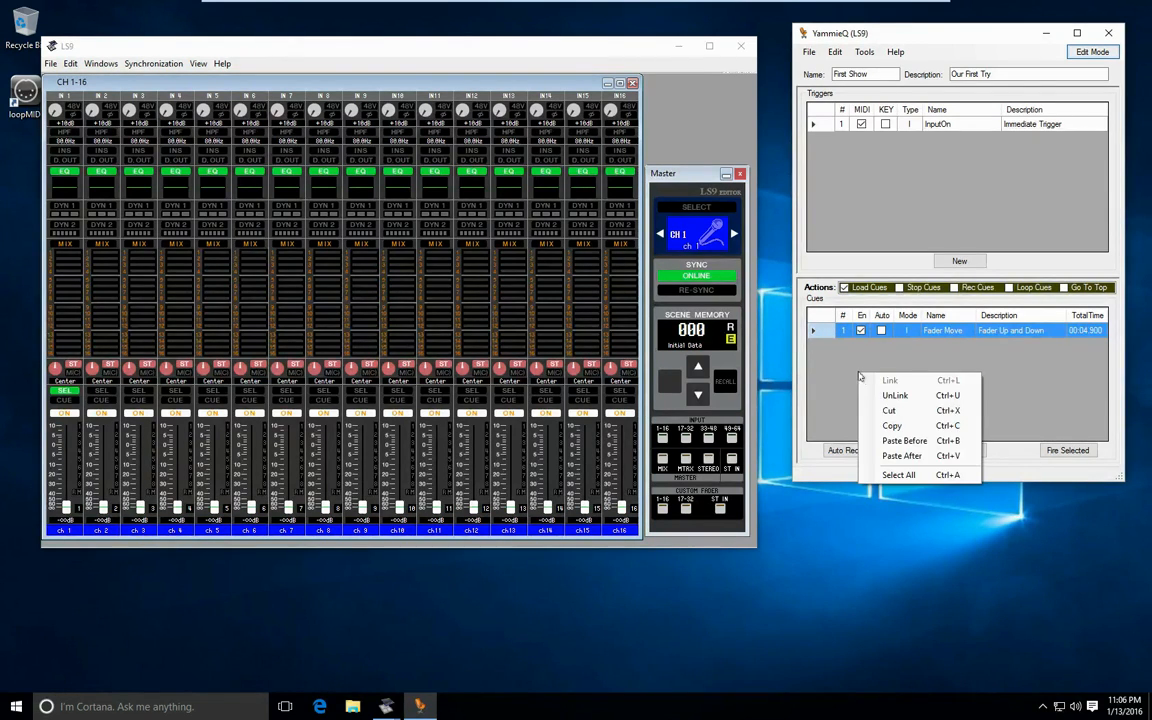
pyautogui.click(903, 455)
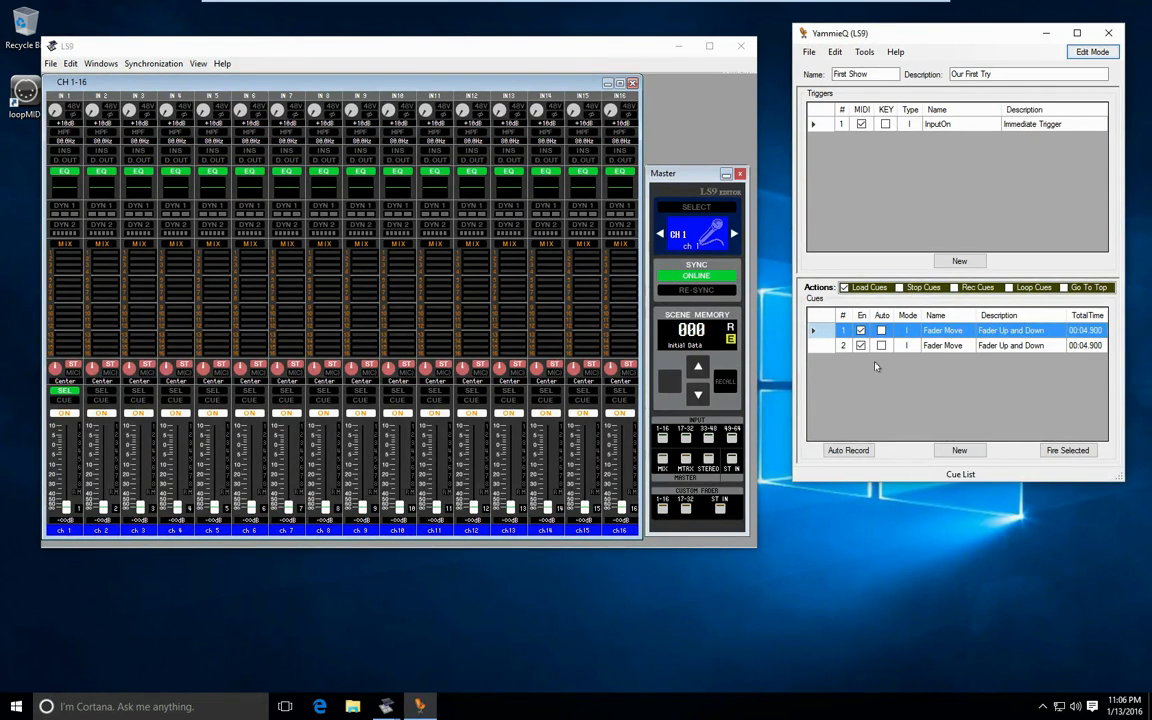
# - Open the duplicated Fader Move cue, and set the channel of all its messages to 2
pyautogui.doubleClick(823, 347)
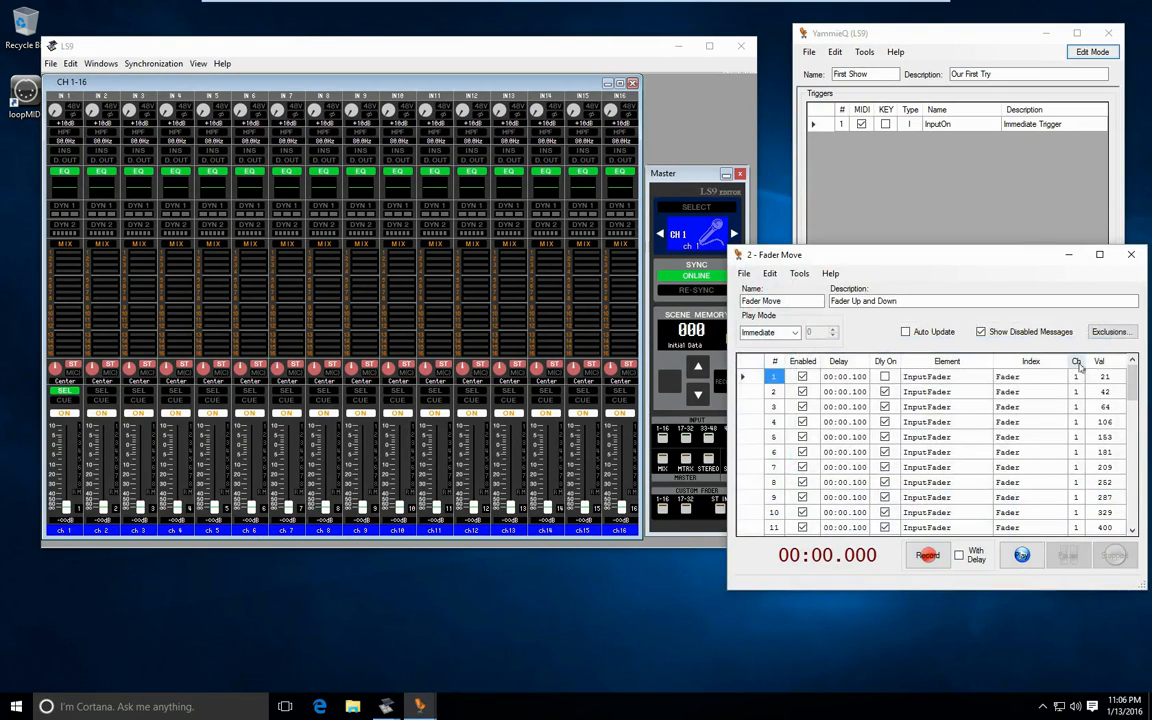
pyautogui.click(1077, 363)
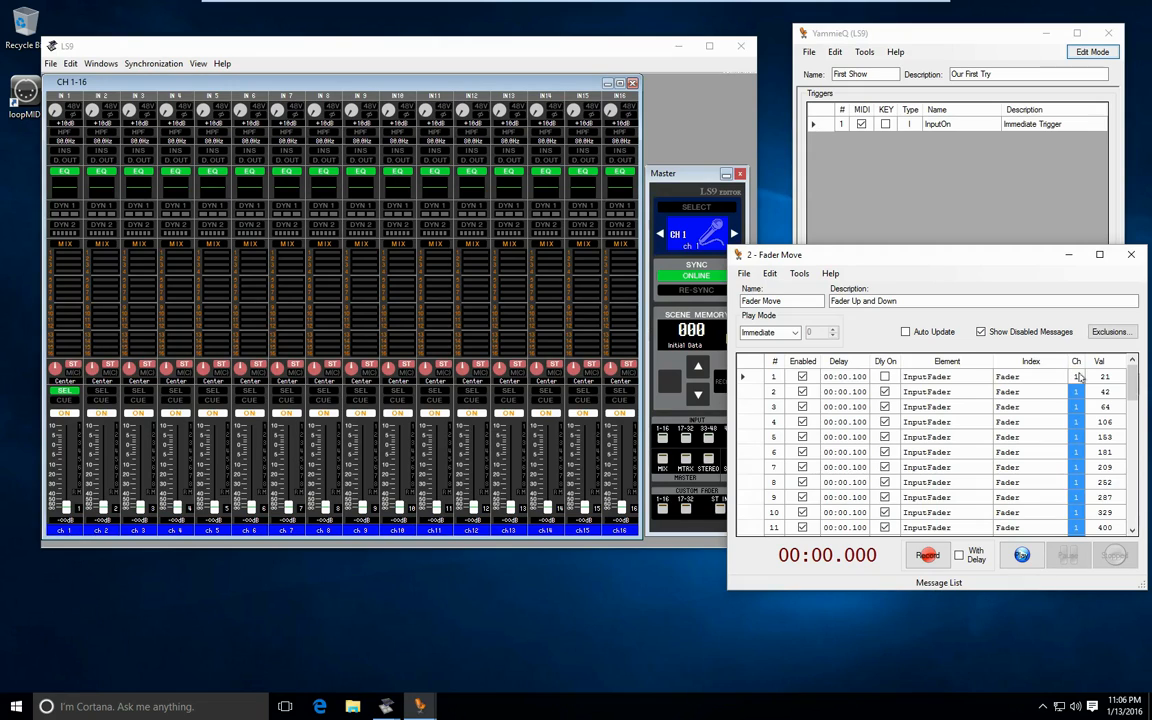
pyautogui.write('2')
pyautogui.press('Return')
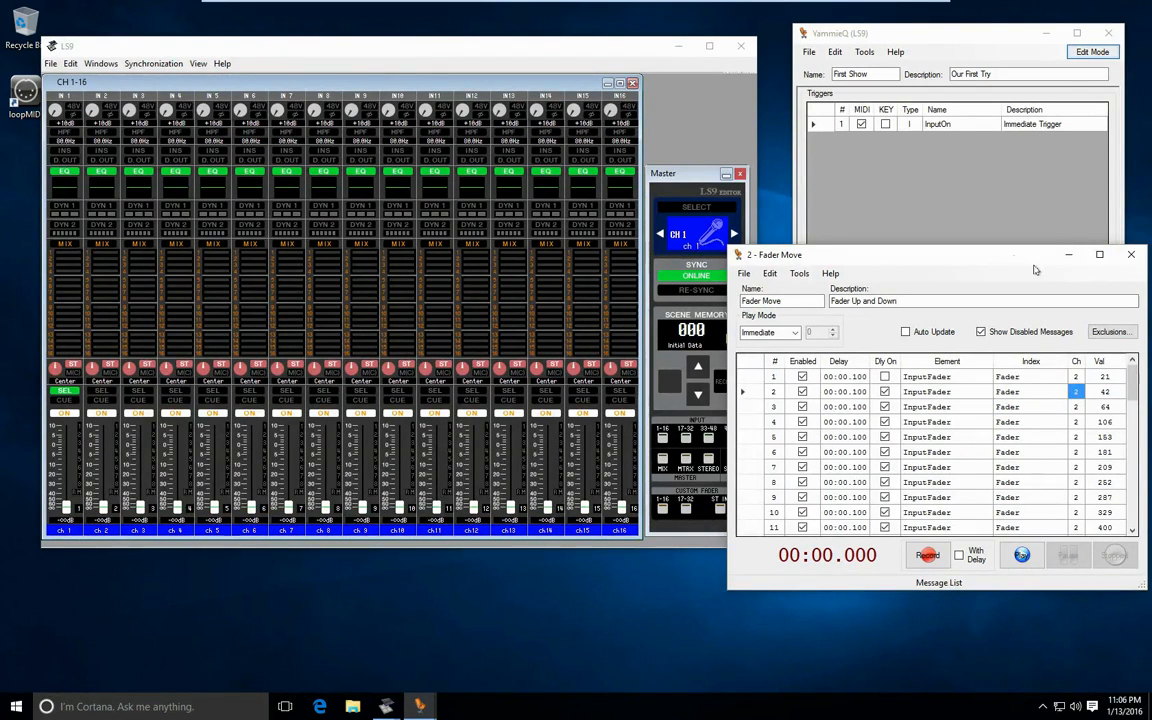
# - Move the cue window clear of the cue list, and compare the messages of cues 1 and 2 by selecting each in turn
pyautogui.moveTo(1012, 257); pyautogui.dragTo(634, 260)
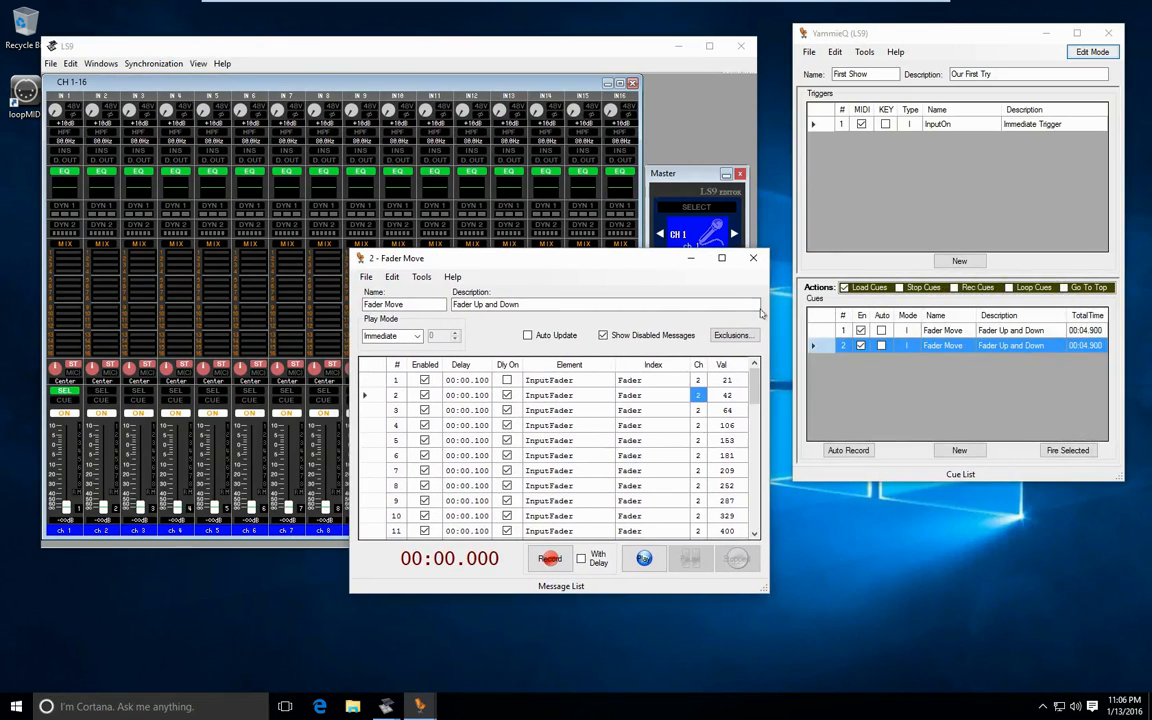
pyautogui.click(820, 332)
pyautogui.click(822, 346)
pyautogui.click(820, 332)
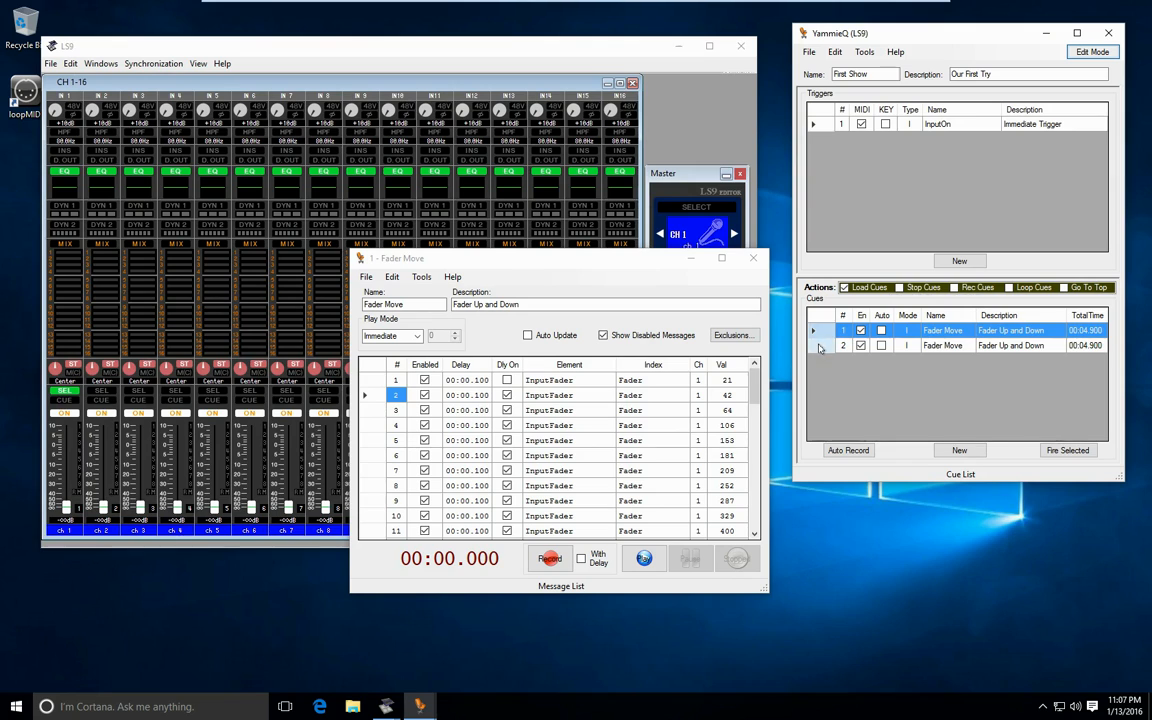
# - Switch the show to Run Mode, and toggle channel 1's ON switch off and on to fire both Fader Move cues
pyautogui.click(821, 346)
pyautogui.click(820, 333)
pyautogui.click(1076, 56)
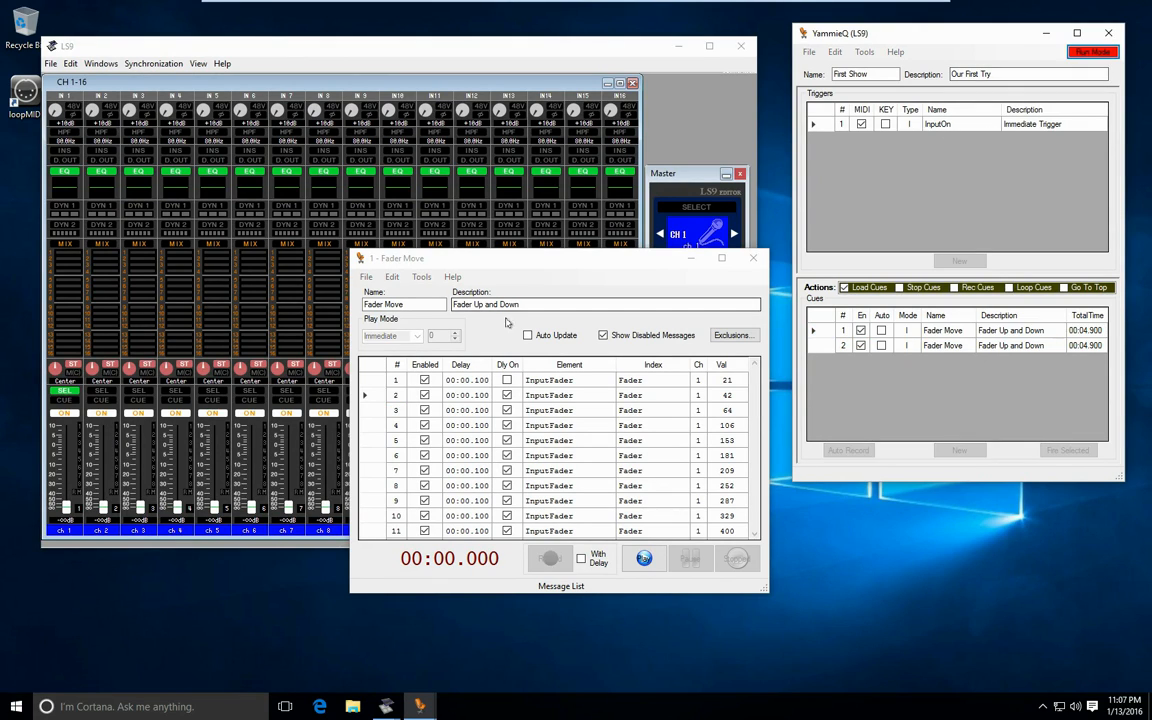
pyautogui.click(62, 419)
pyautogui.click(62, 413)
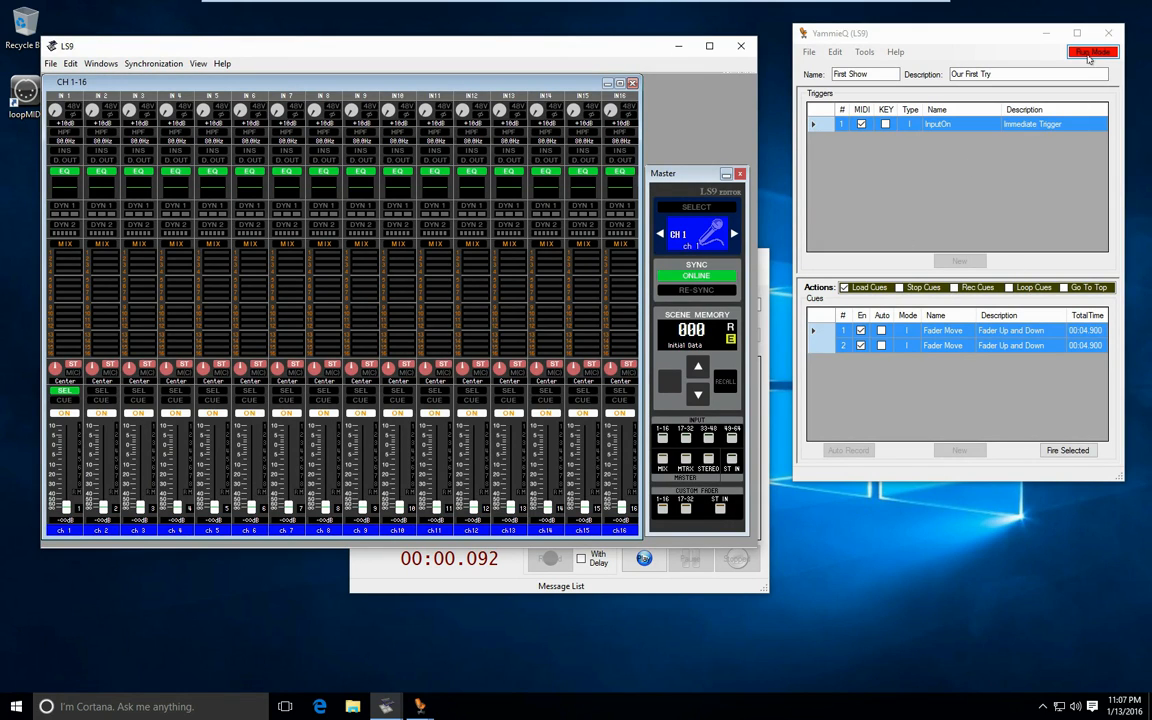
# - Return to Edit Mode, and add a second trigger using the captured InputOn message for channel 2 with value 1
pyautogui.click(1089, 55)
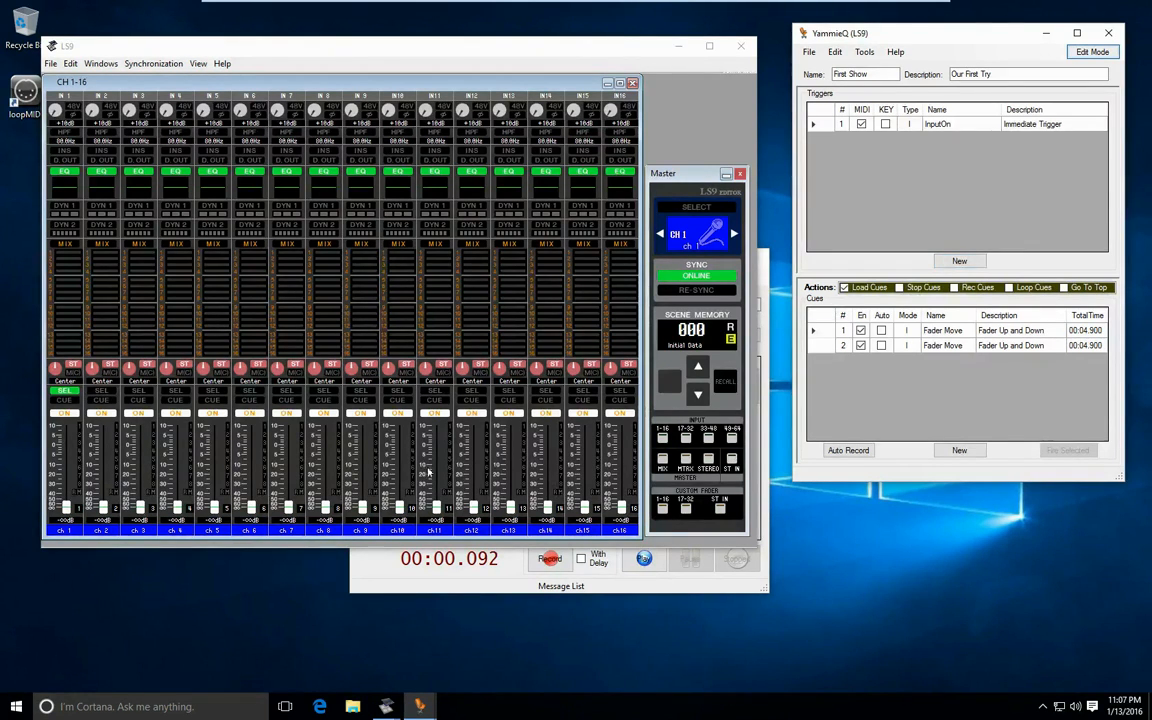
pyautogui.click(972, 263)
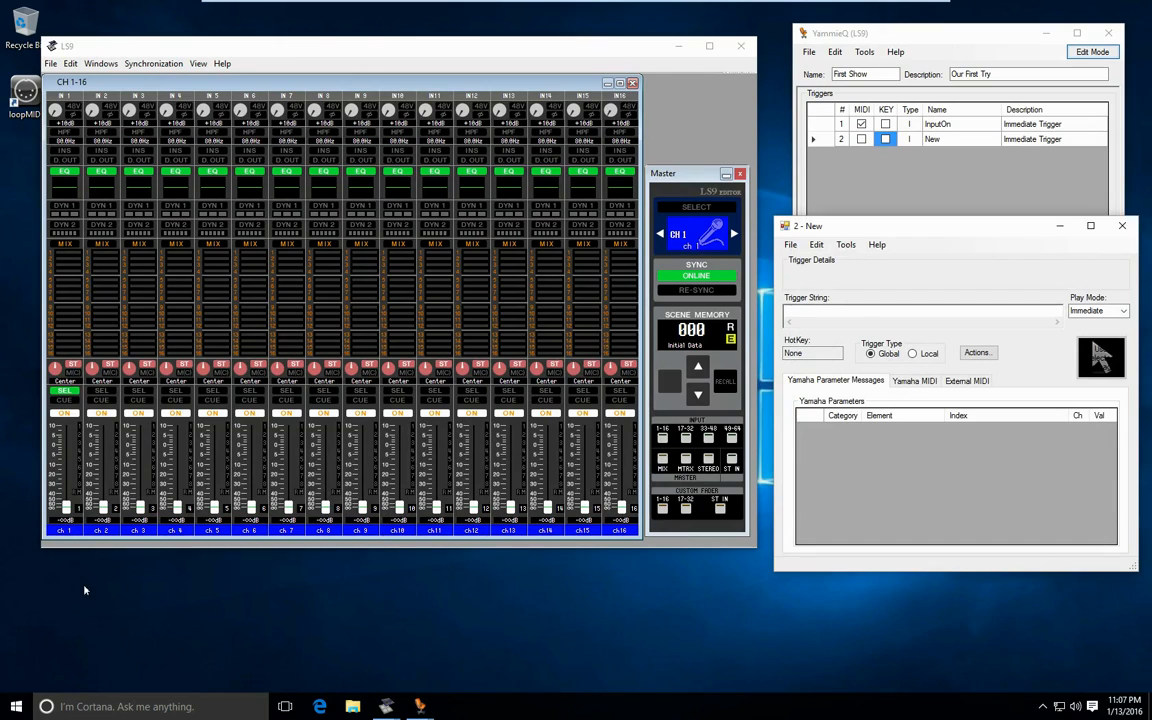
pyautogui.click(100, 414)
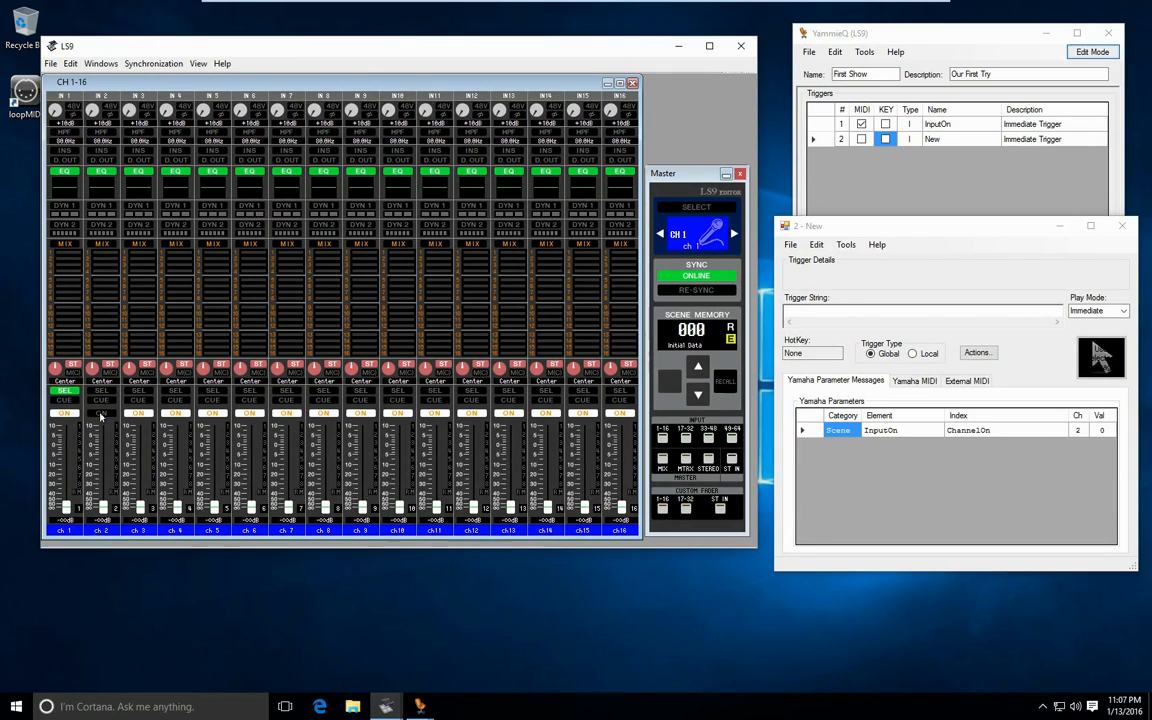
pyautogui.click(100, 414)
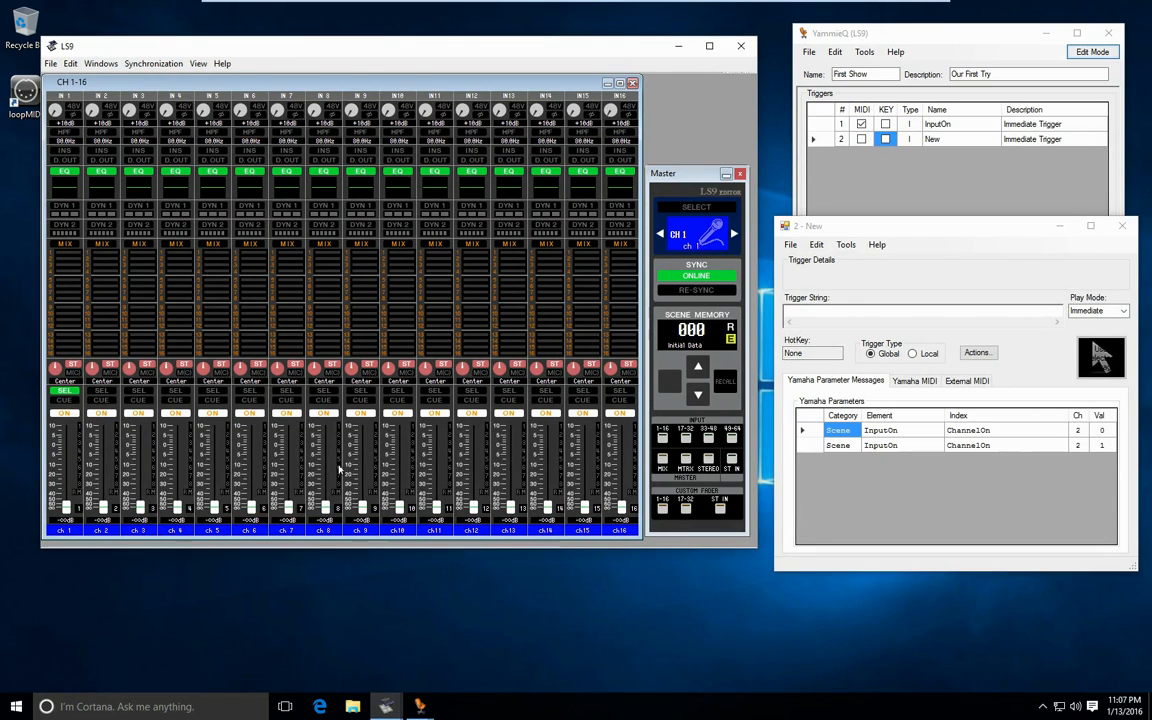
pyautogui.click(807, 446)
pyautogui.click(1100, 357)
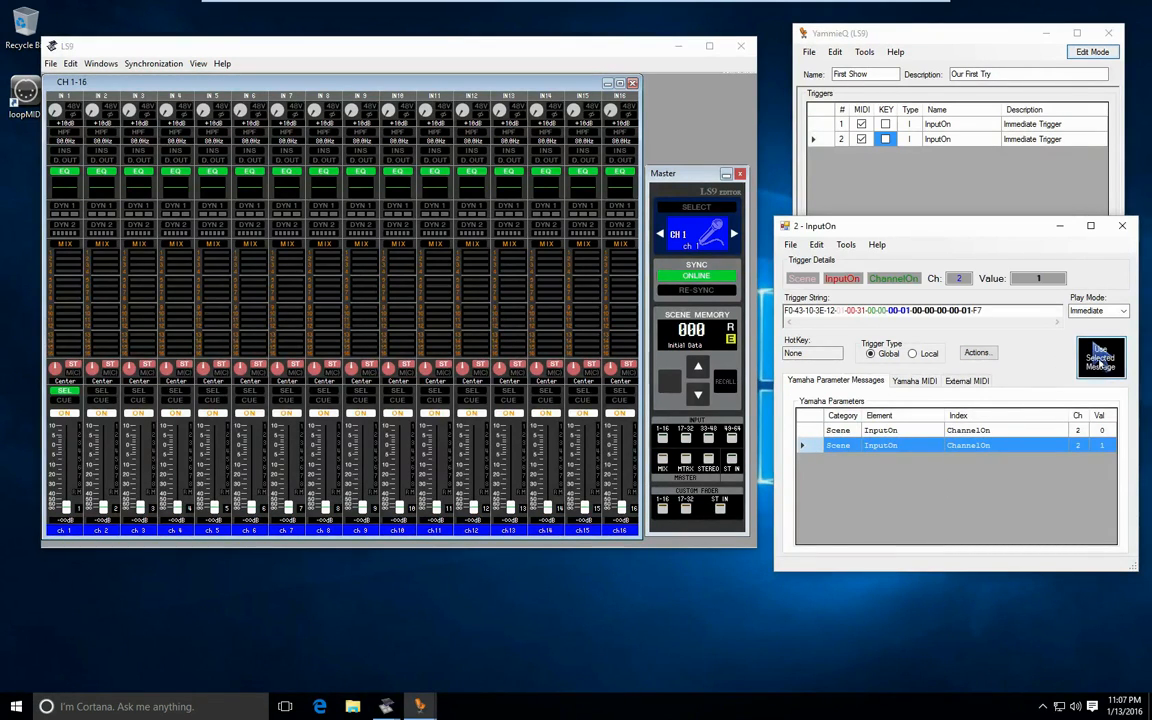
pyautogui.click(1124, 227)
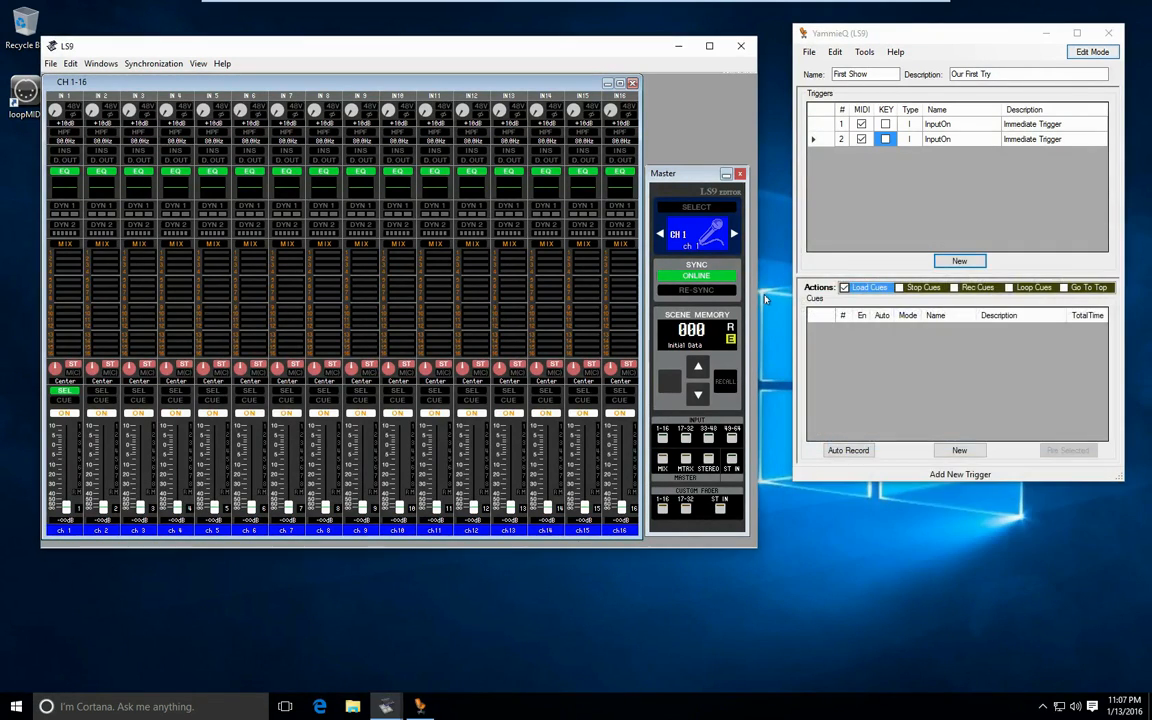
# - Test both triggers in Run Mode by toggling the ON switches of channels 1 and 2, and return to Edit Mode
pyautogui.click(1092, 51)
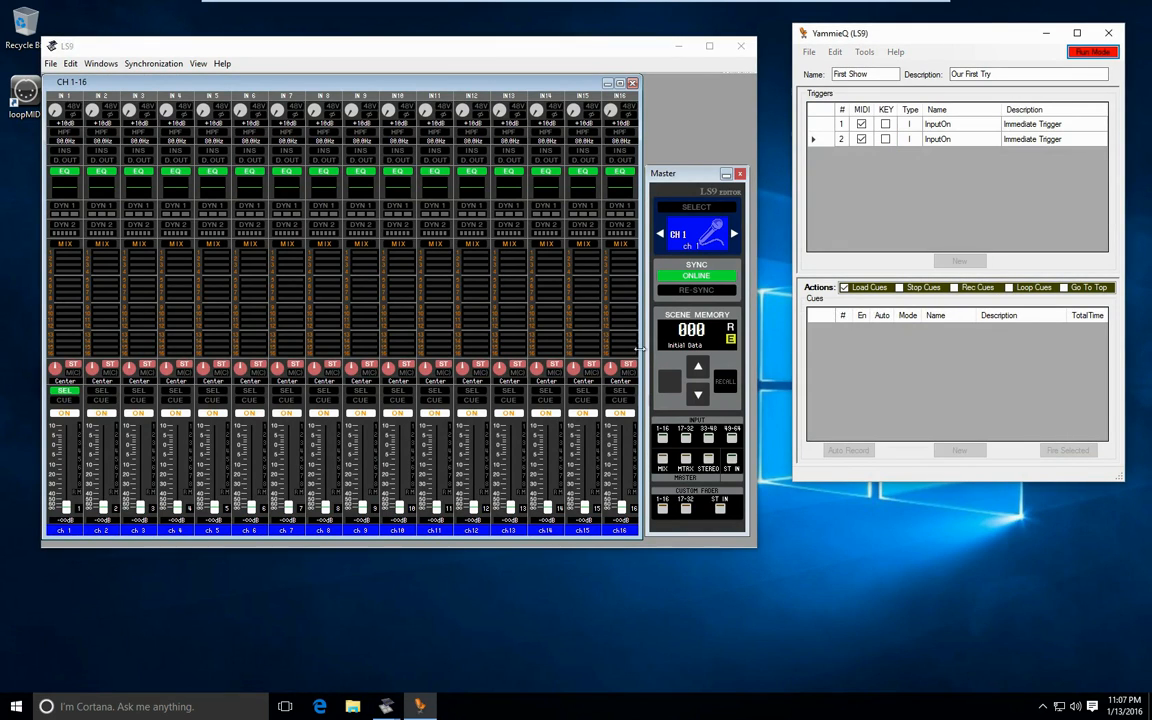
pyautogui.click(63, 413)
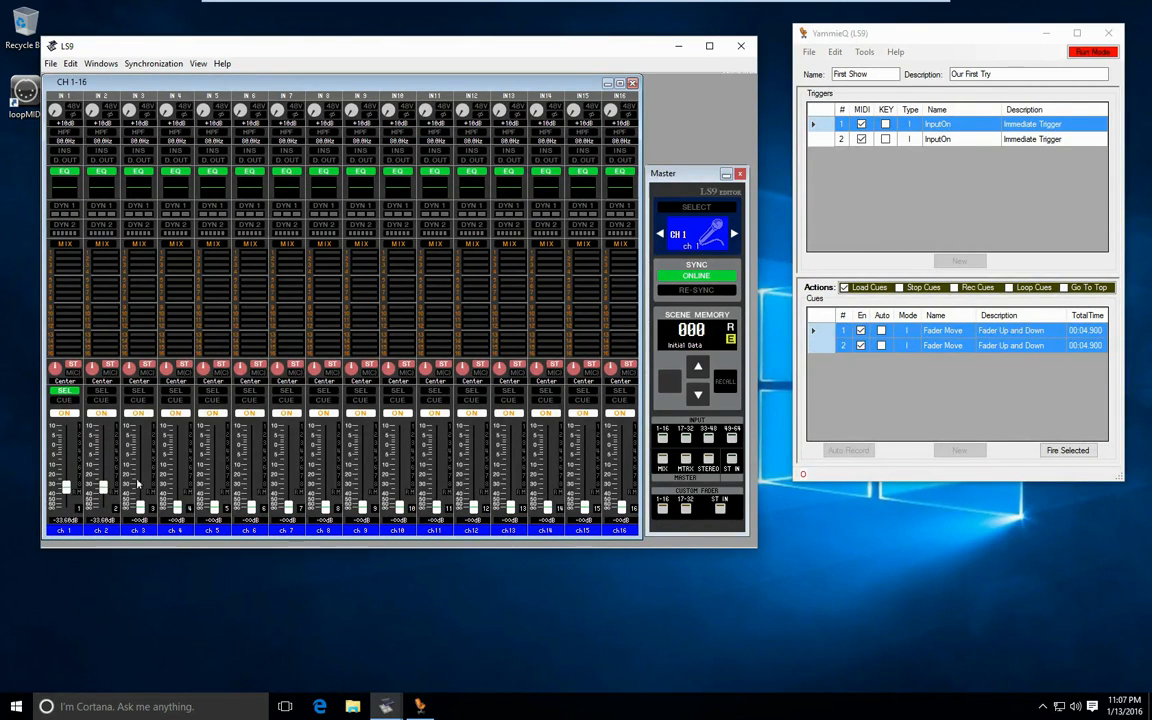
pyautogui.click(101, 413)
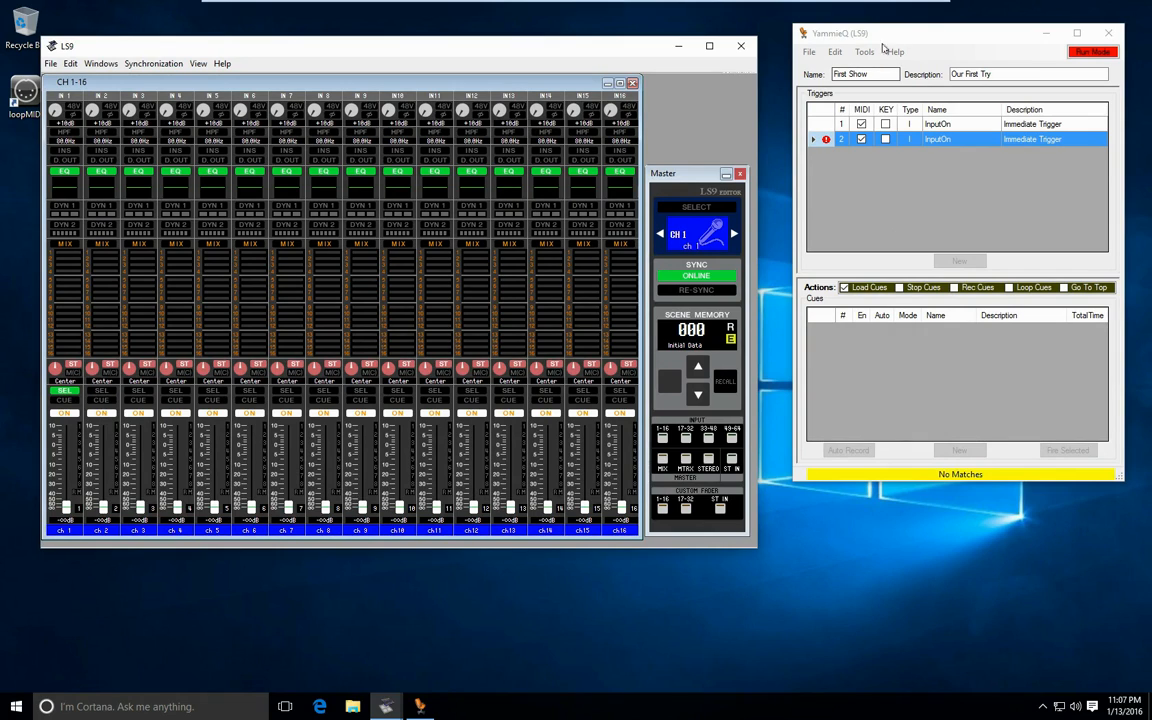
pyautogui.click(828, 141)
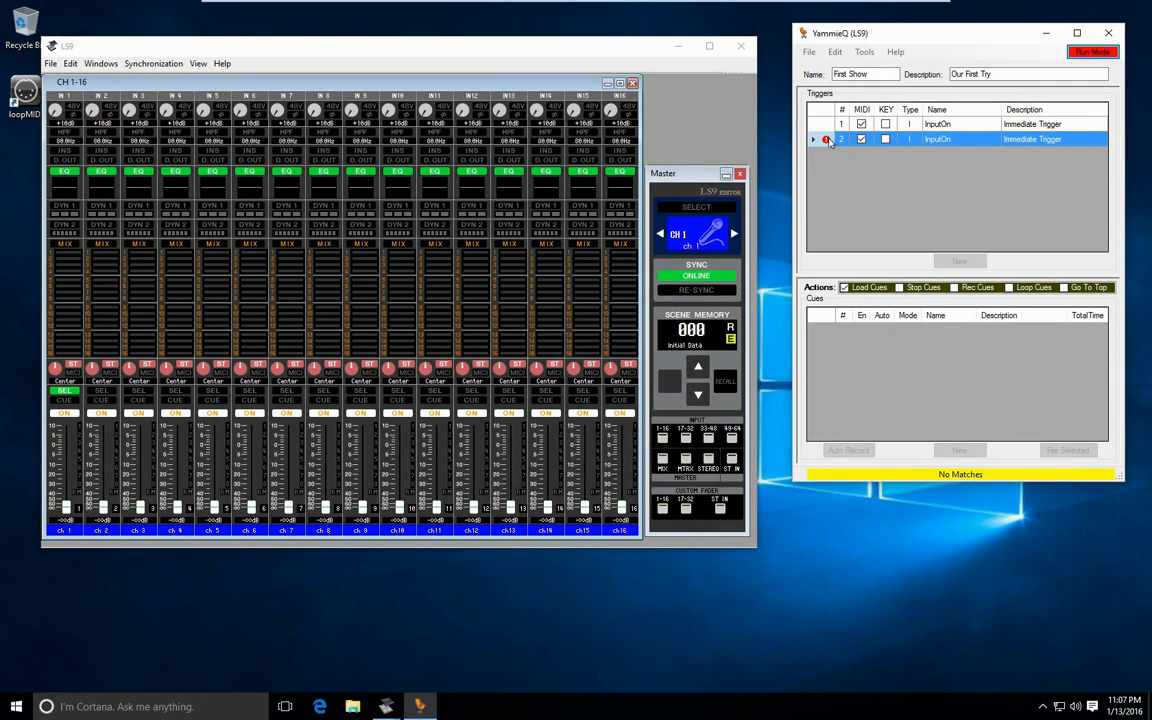
pyautogui.click(1096, 54)
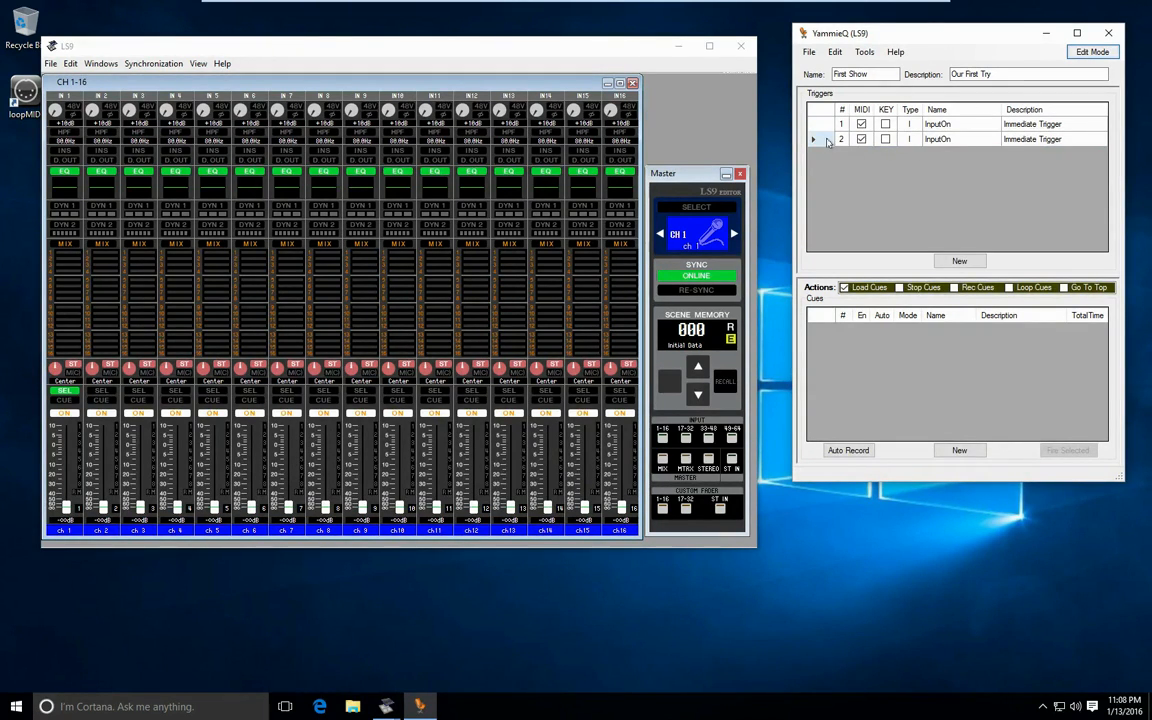
pyautogui.click(1107, 53)
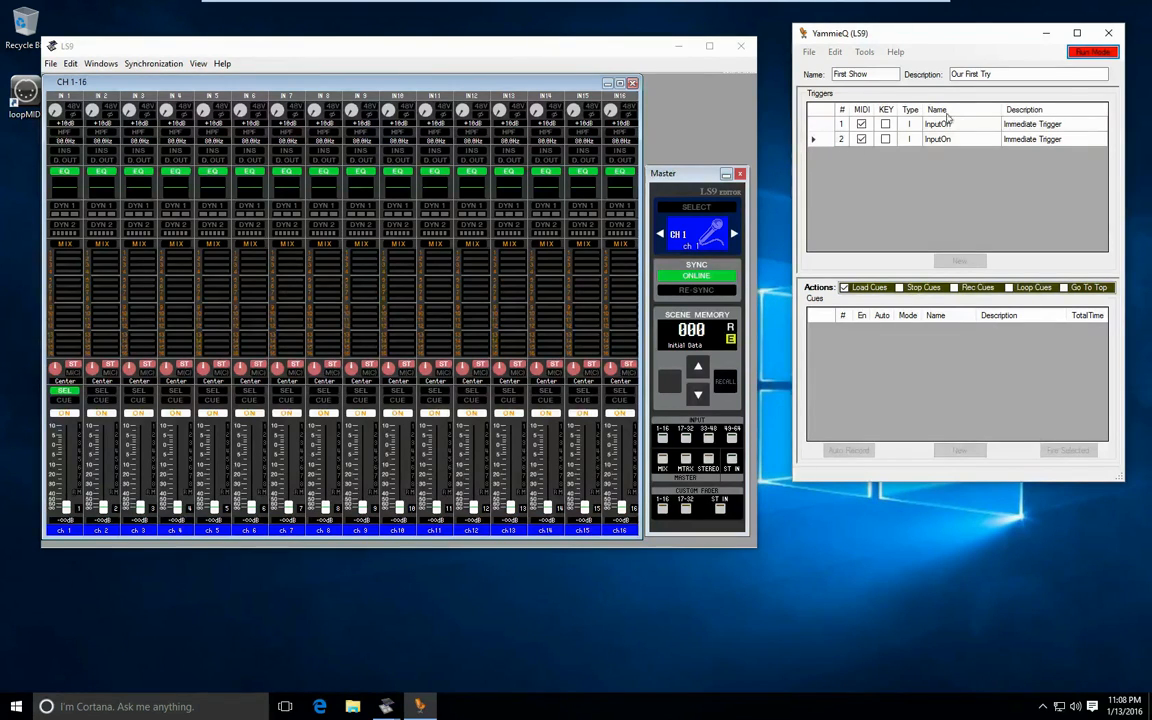
pyautogui.click(1092, 52)
# - Create a cue for the second trigger, and record a channel 3 fader move up and back down with delays included
pyautogui.click(960, 139)
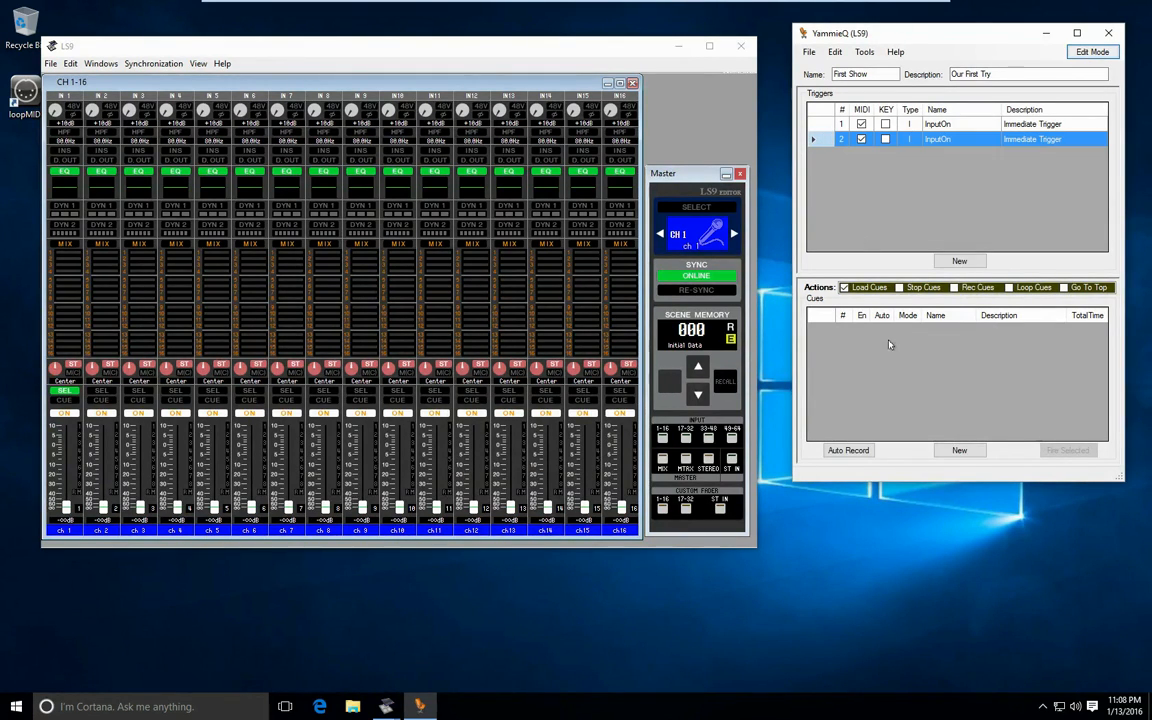
pyautogui.click(959, 450)
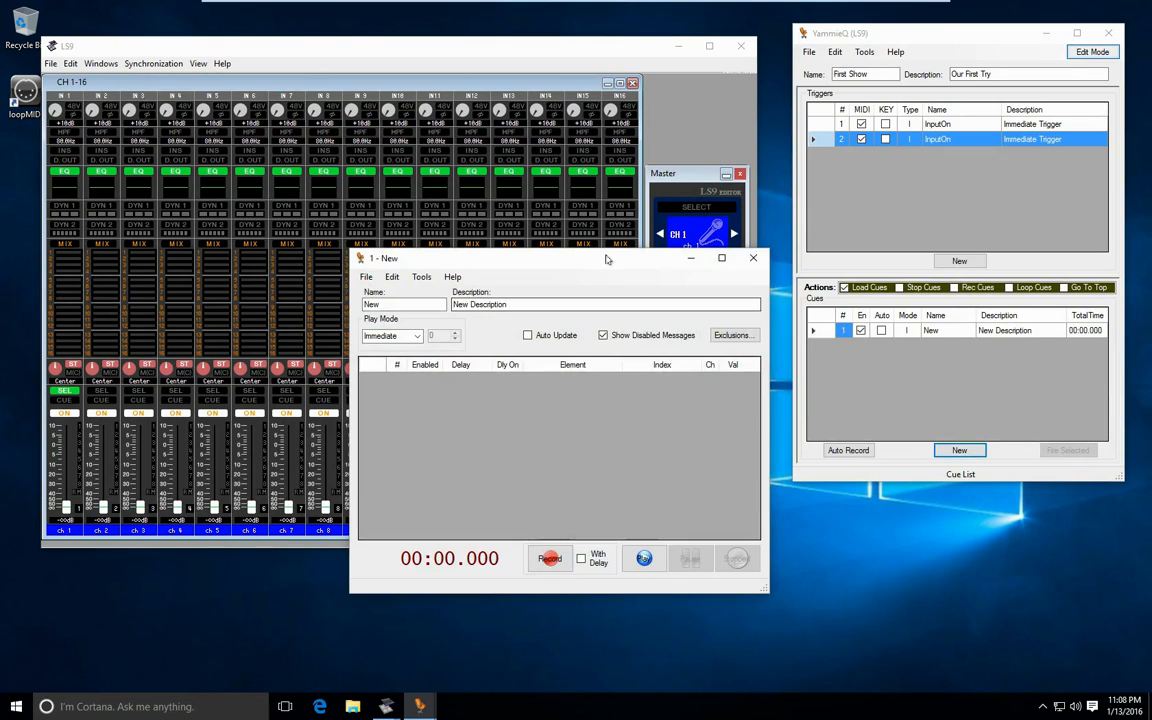
pyautogui.moveTo(605, 260); pyautogui.dragTo(954, 251)
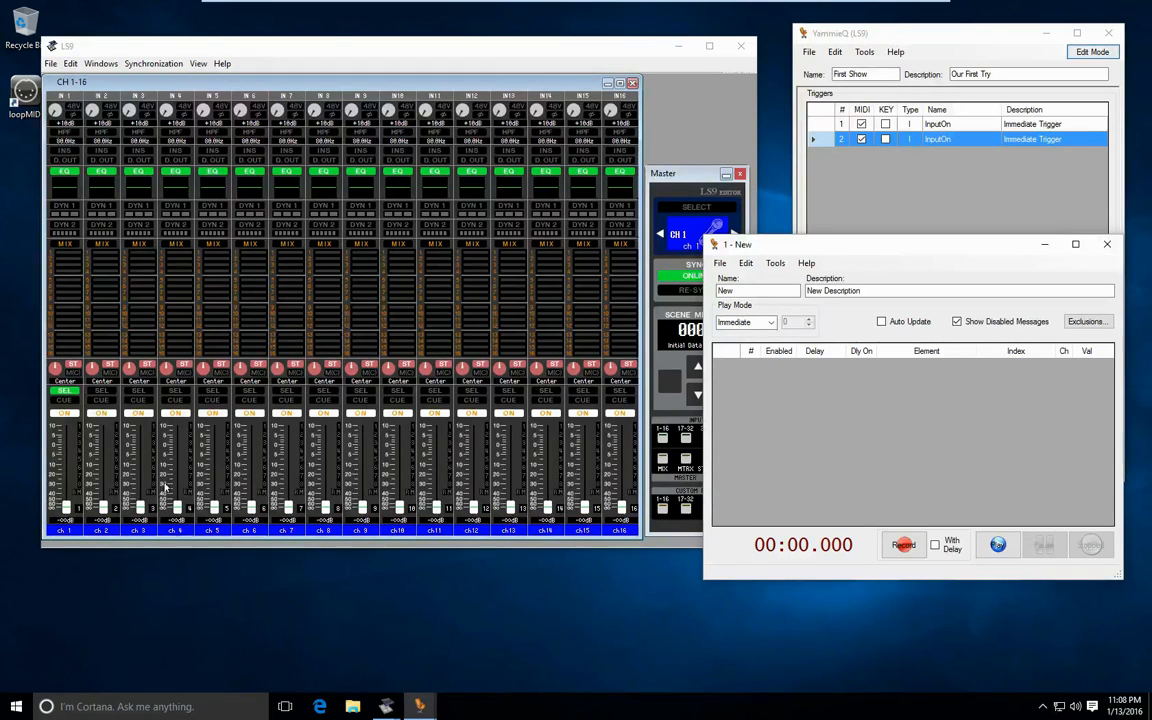
pyautogui.click(905, 546)
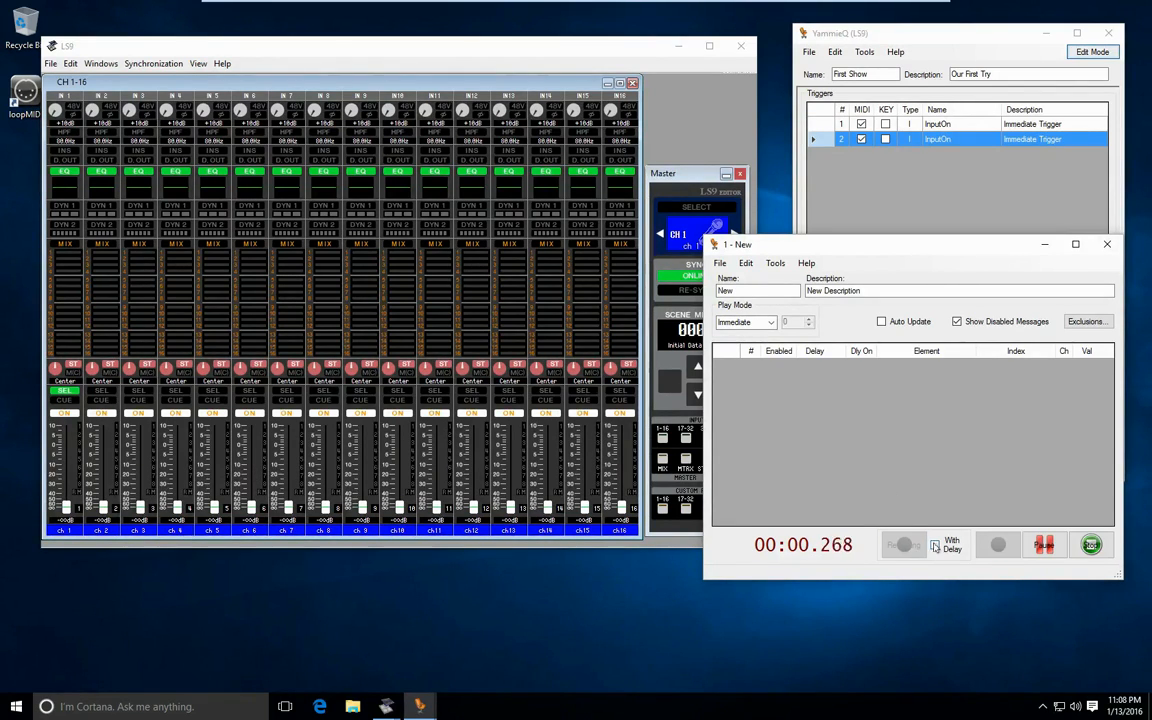
pyautogui.click(936, 546)
pyautogui.moveTo(135, 460); pyautogui.dragTo(163, 531)
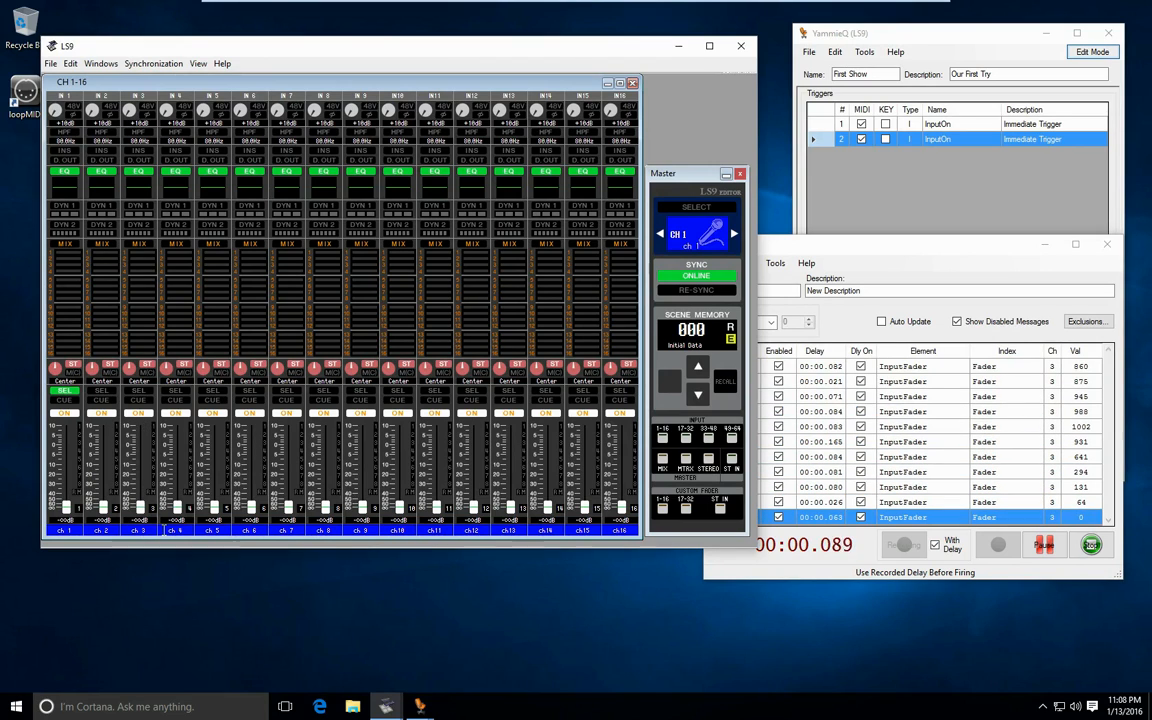
pyautogui.click(1091, 545)
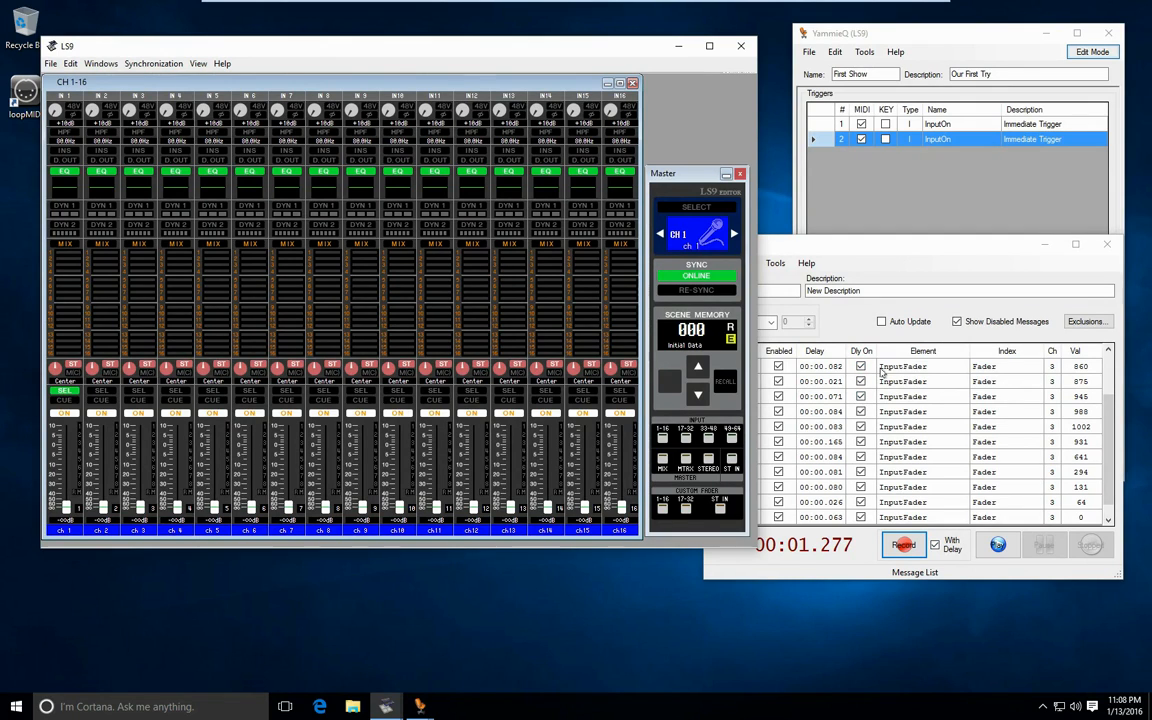
# - Review the messages recorded for the channel 3 fader, play the cue back, and close its window
pyautogui.moveTo(1108, 439); pyautogui.dragTo(1115, 476)
pyautogui.scroll(2, 1108, 474)
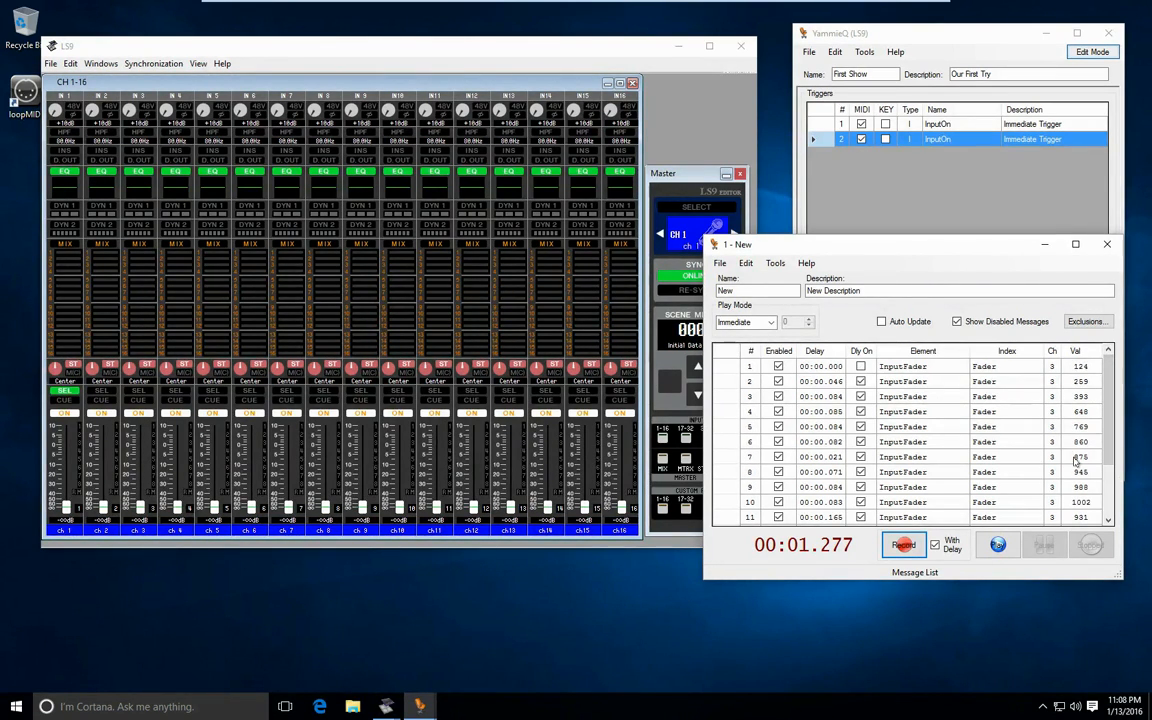
pyautogui.click(998, 545)
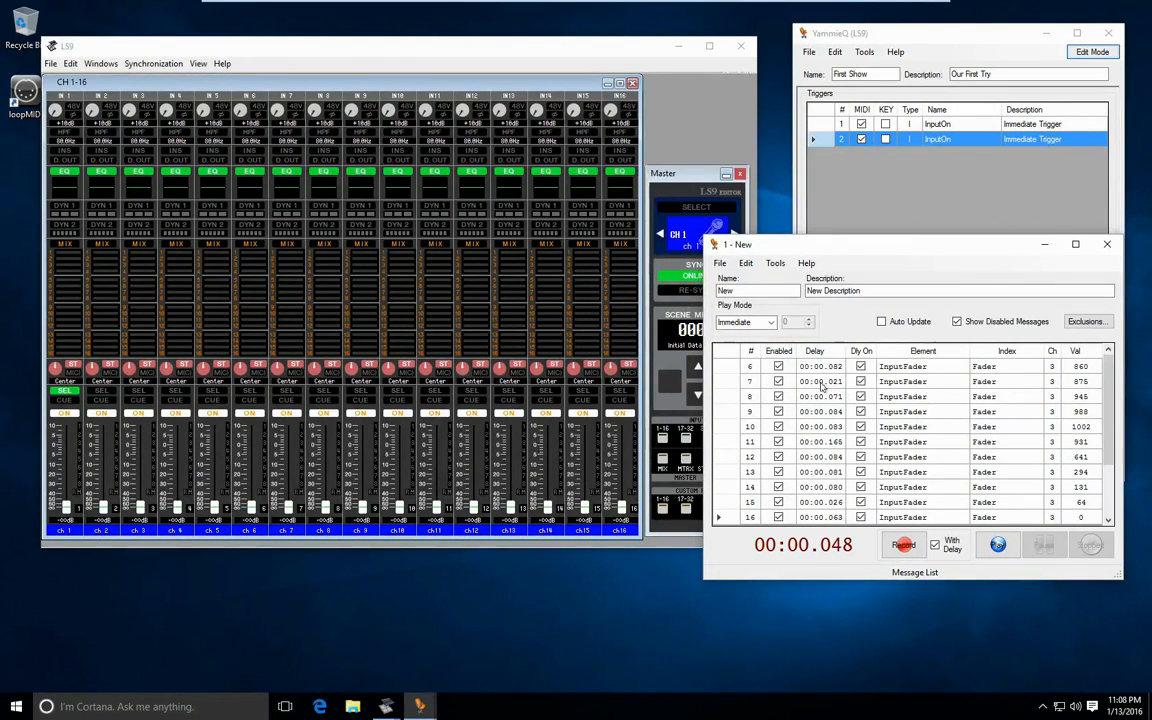
pyautogui.click(1102, 244)
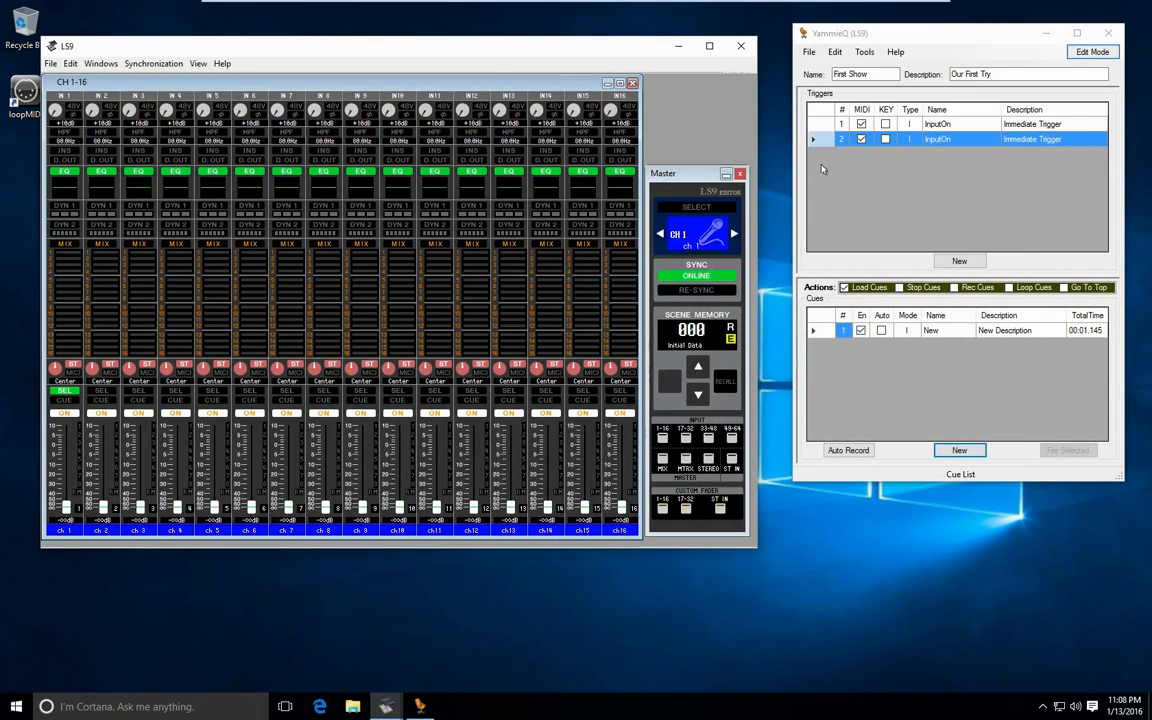
# - Compare the cue lists of triggers 1 and 2, and fire each trigger in Run Mode from its channel's ON switch
pyautogui.click(824, 126)
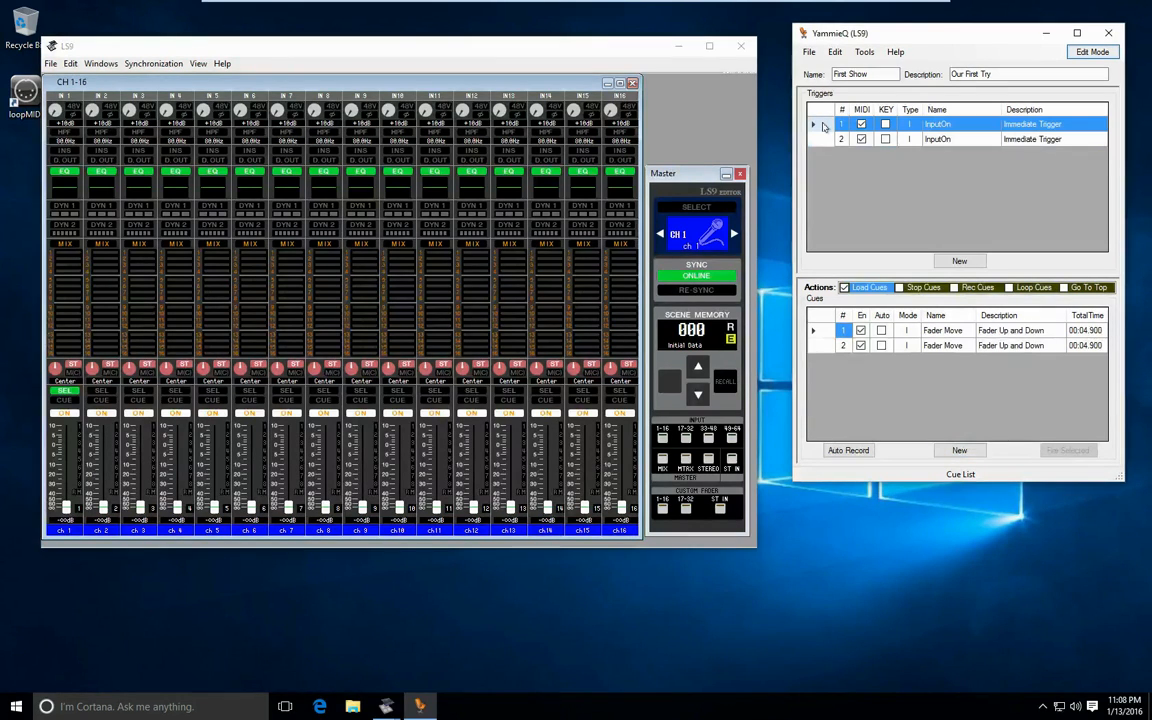
pyautogui.click(825, 139)
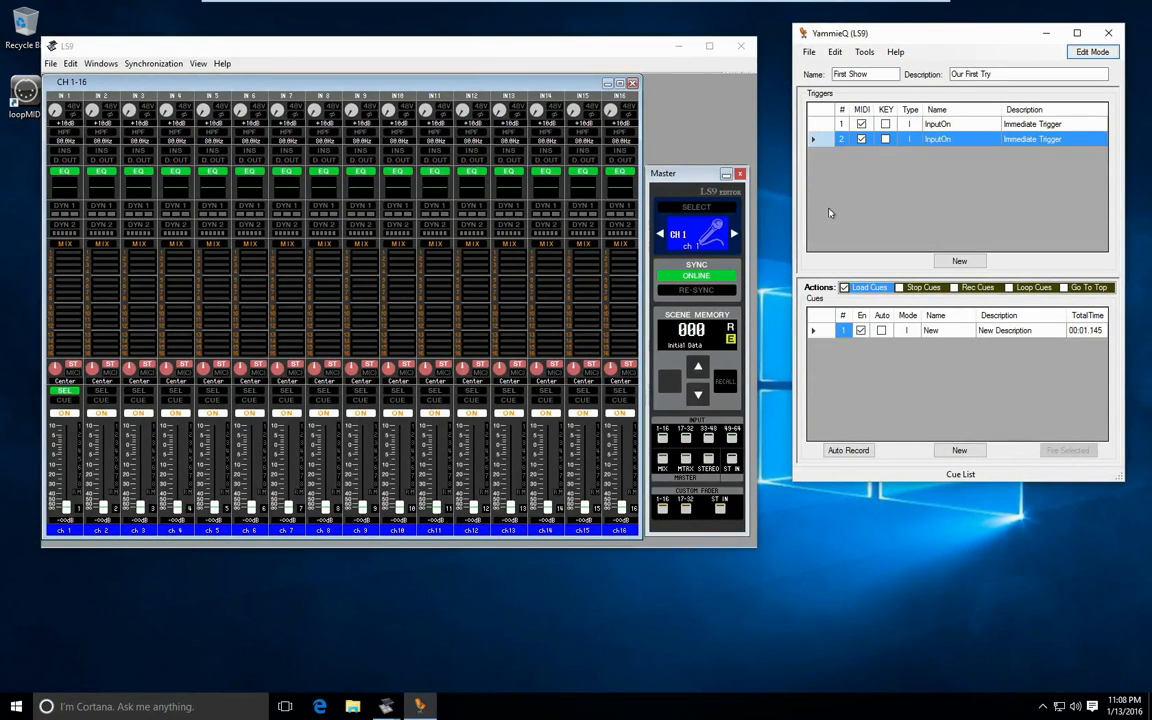
pyautogui.click(1092, 51)
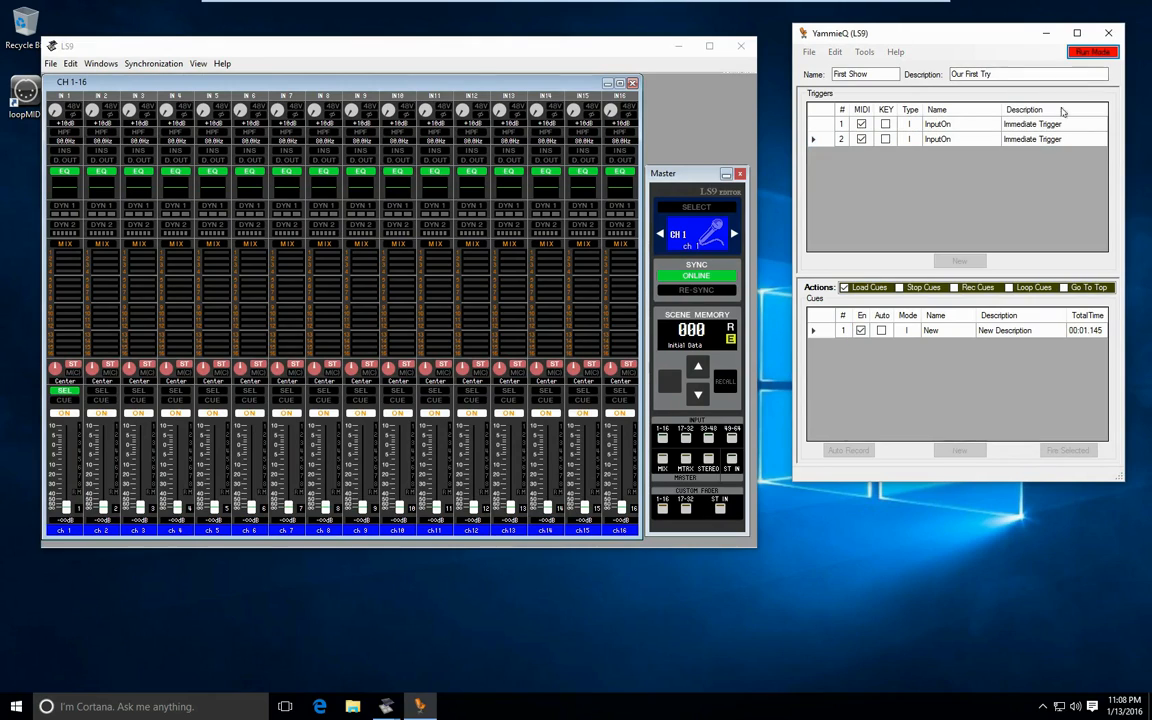
pyautogui.click(65, 414)
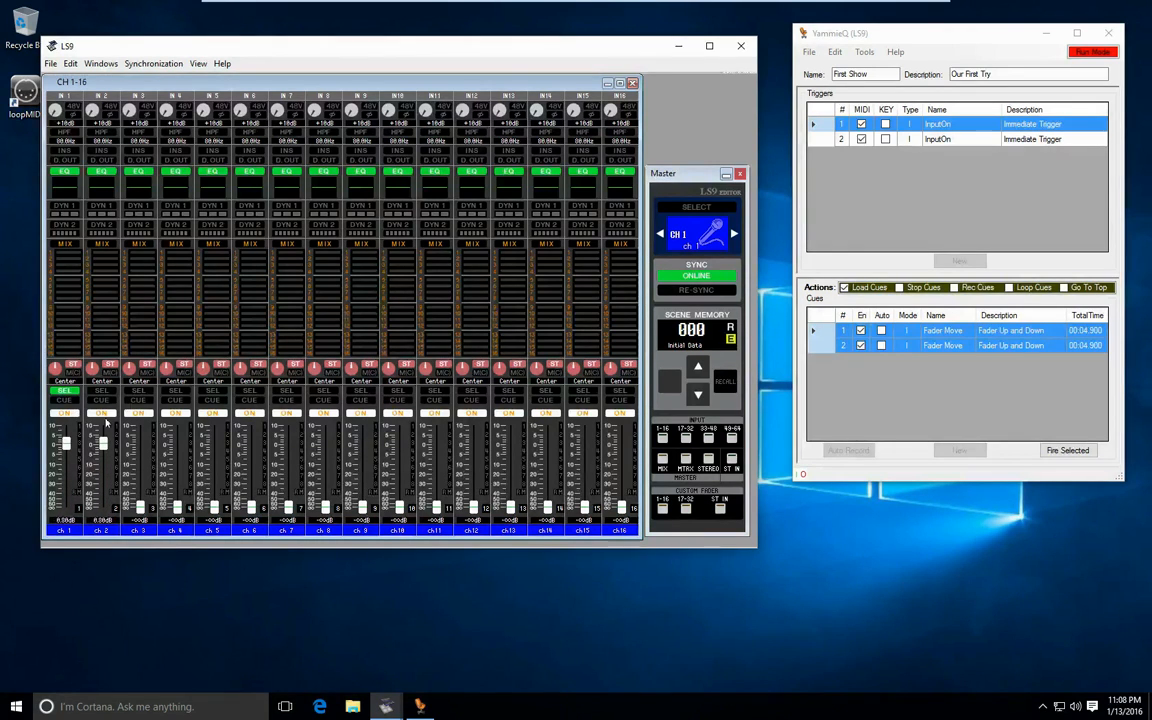
pyautogui.click(104, 414)
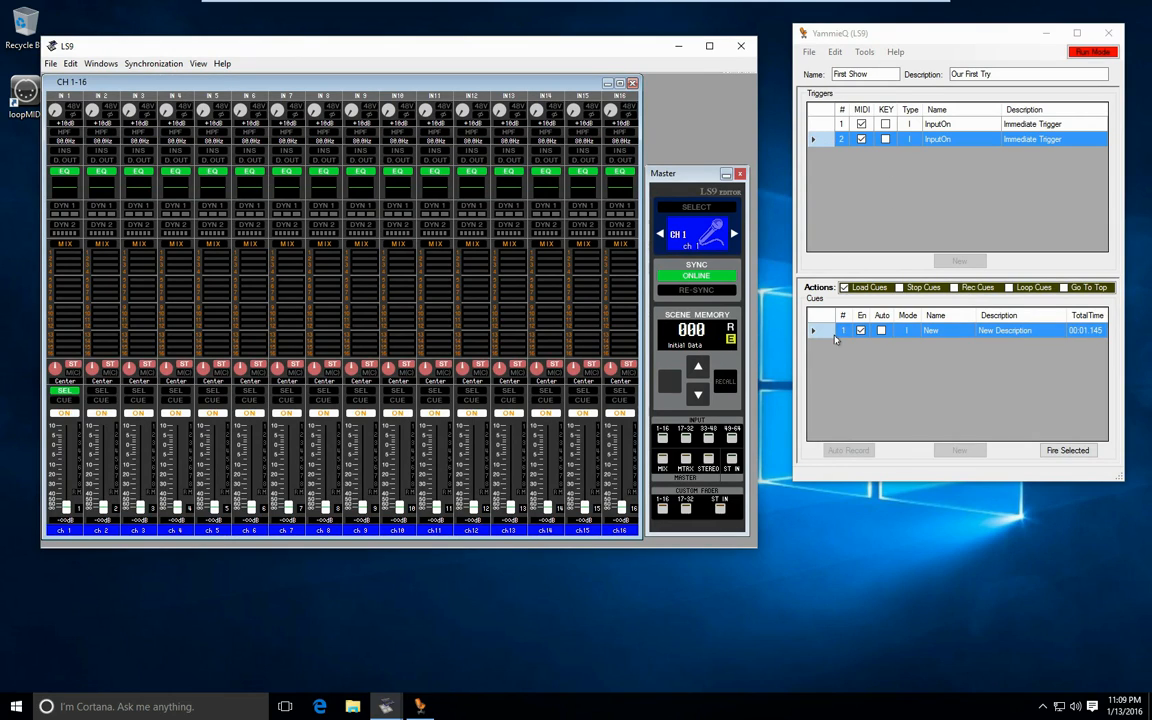
# - Retest by toggling channel 1's ON switch repeatedly, and toggle channel 2's while the channel 1 trigger's cues are still playing
pyautogui.click(66, 414)
pyautogui.click(66, 414)
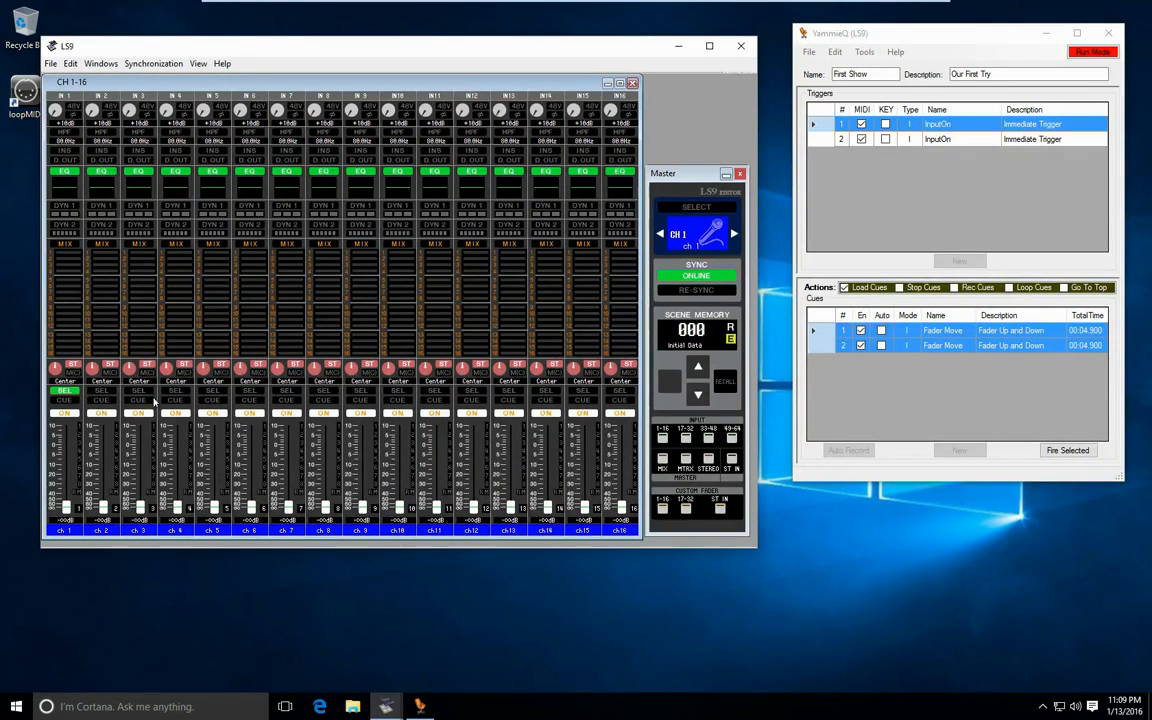
pyautogui.click(69, 414)
pyautogui.click(69, 414)
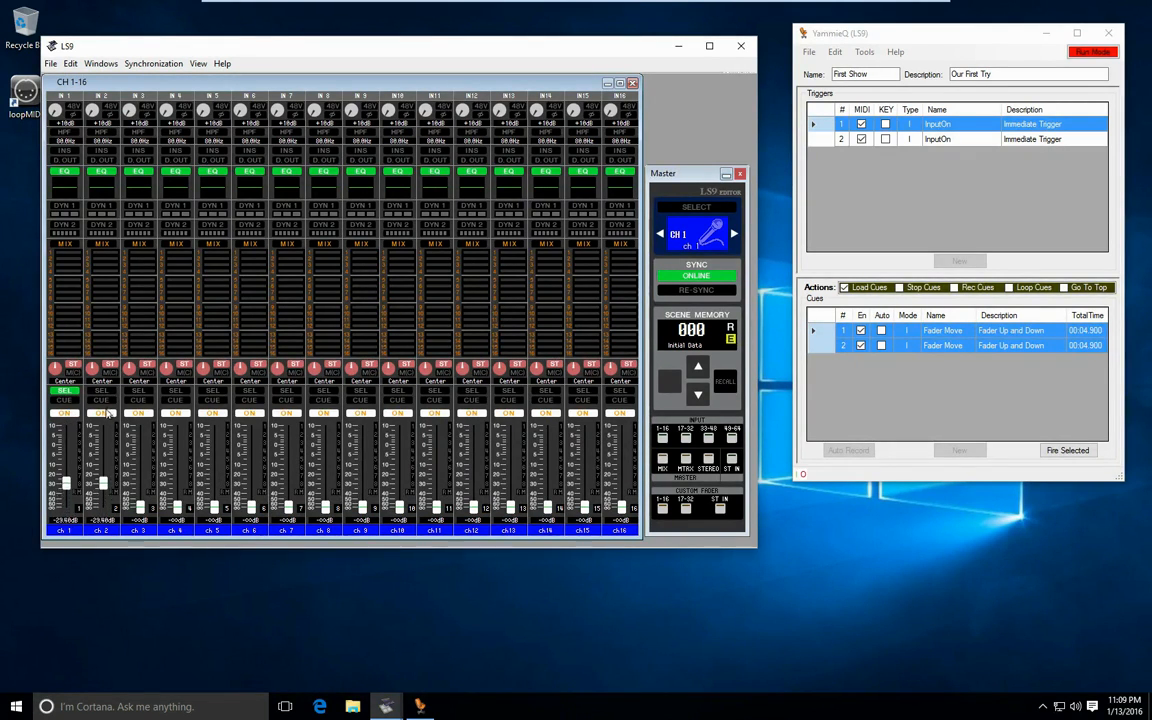
pyautogui.click(105, 414)
pyautogui.click(105, 414)
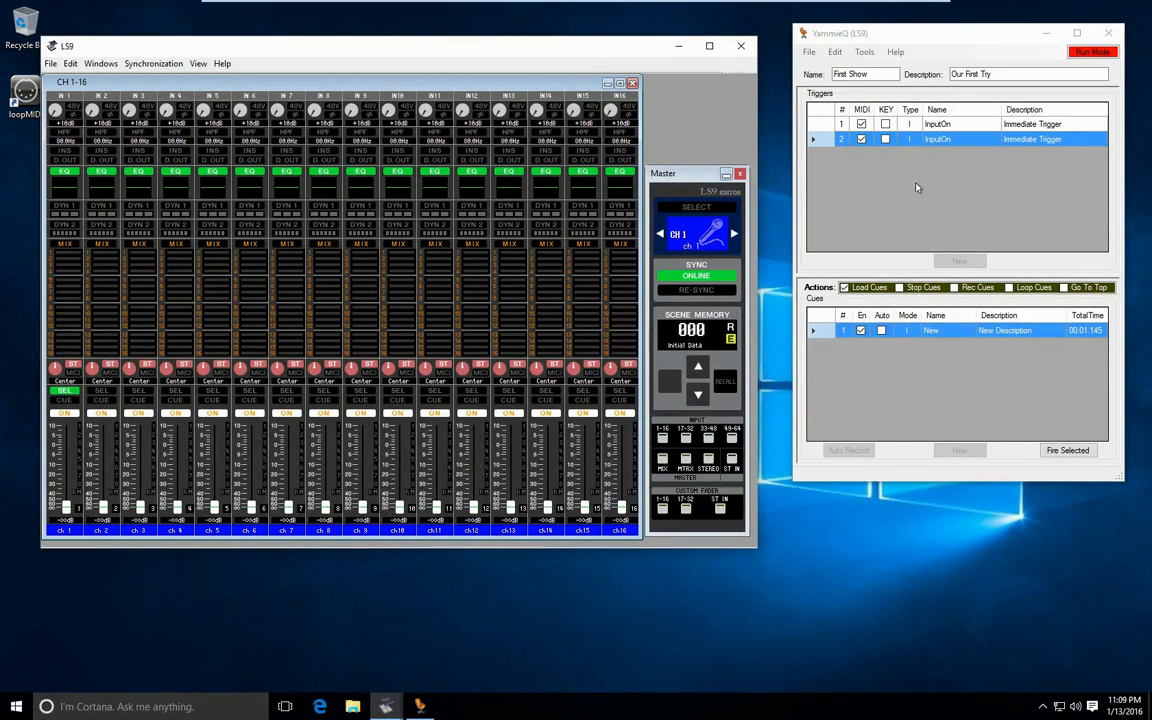
# - Return the show to Edit Mode, and look through the file and tool commands available there
pyautogui.click(812, 57)
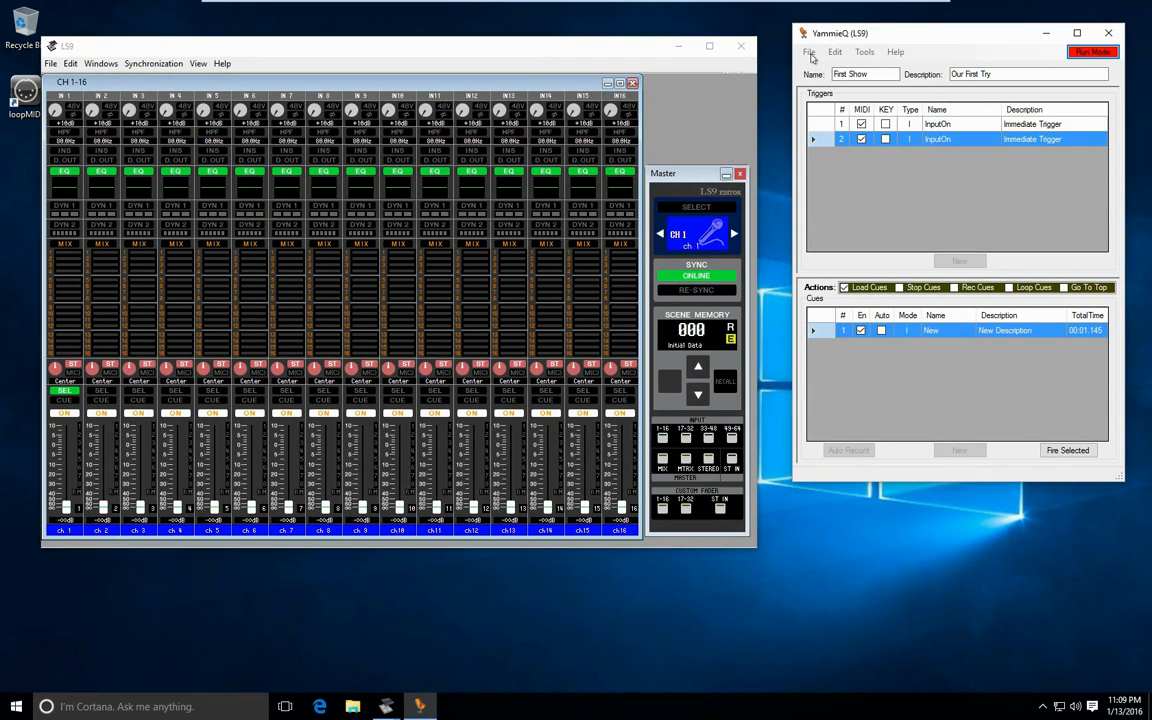
pyautogui.click(810, 53)
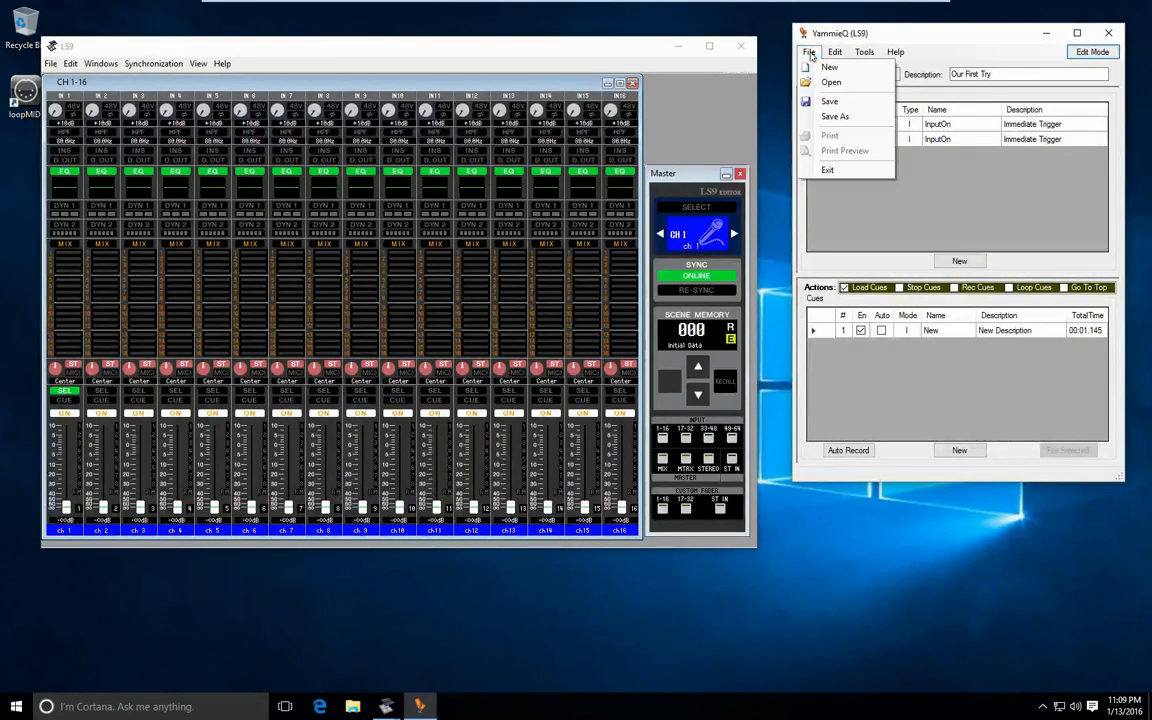
pyautogui.click(810, 54)
pyautogui.click(809, 54)
pyautogui.click(905, 34)
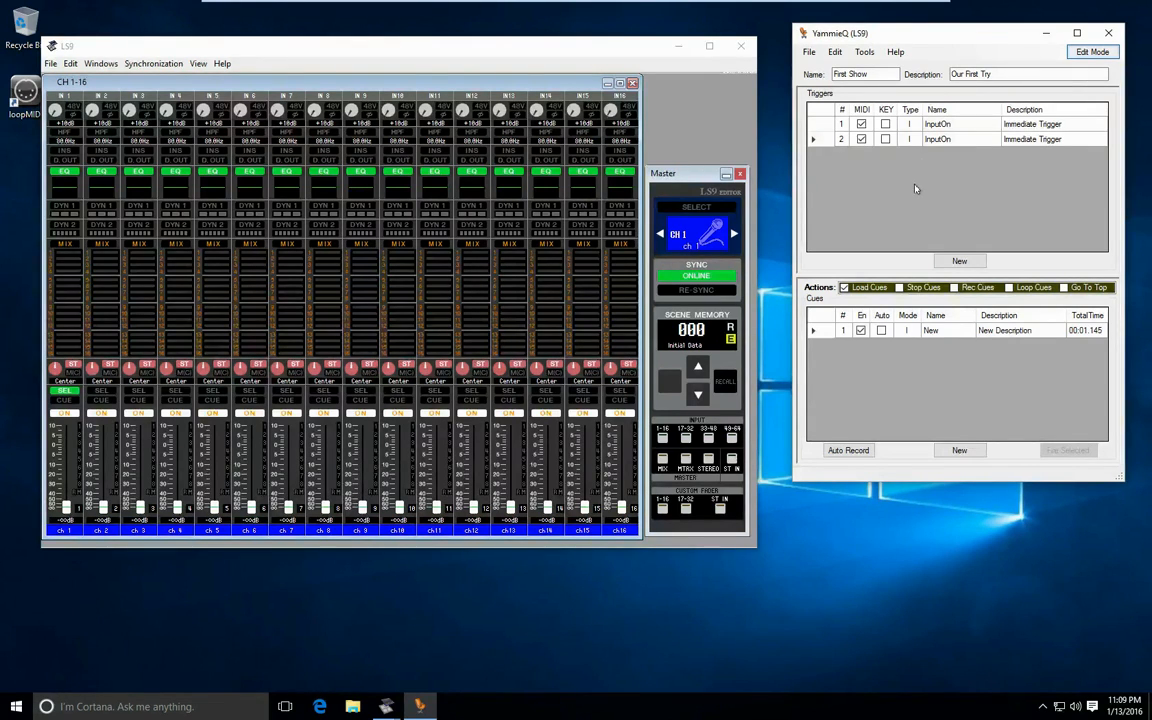